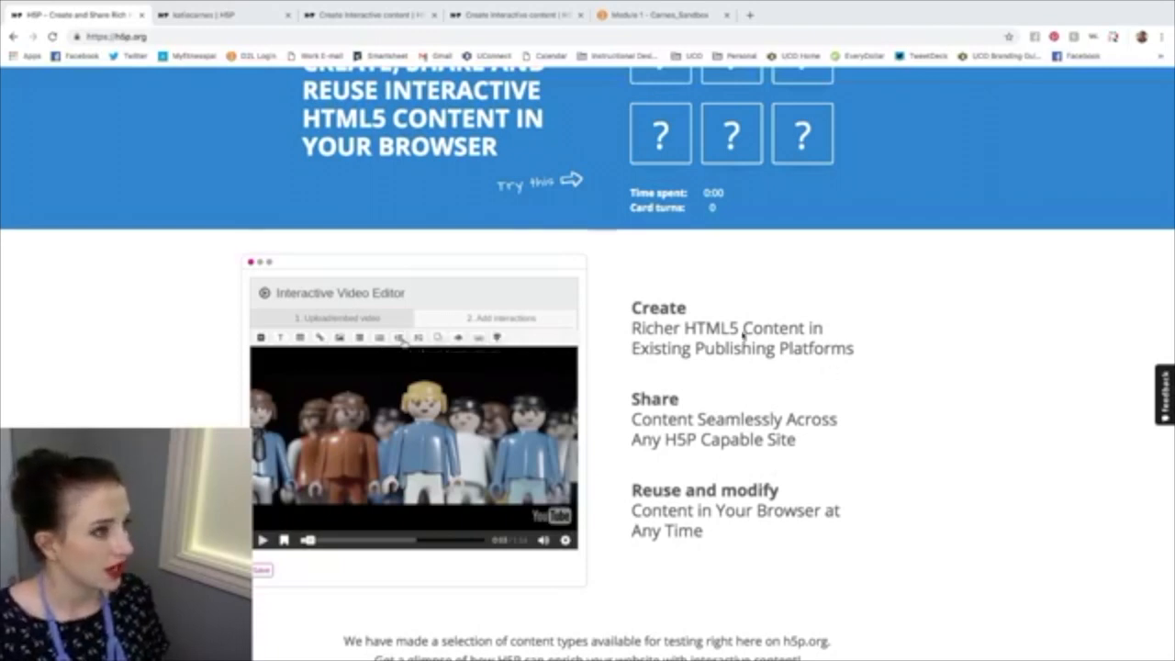
Step: Start creating new interactive content from the H5P account page
scroll(745, 332, "up", 3)
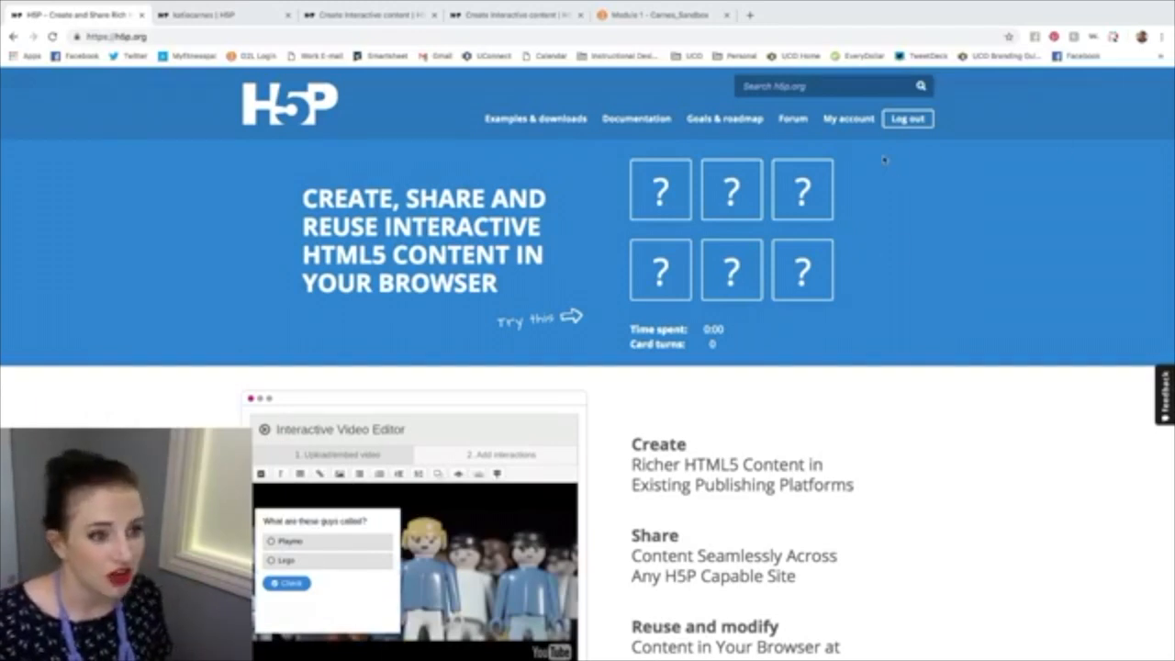
left_click(840, 120)
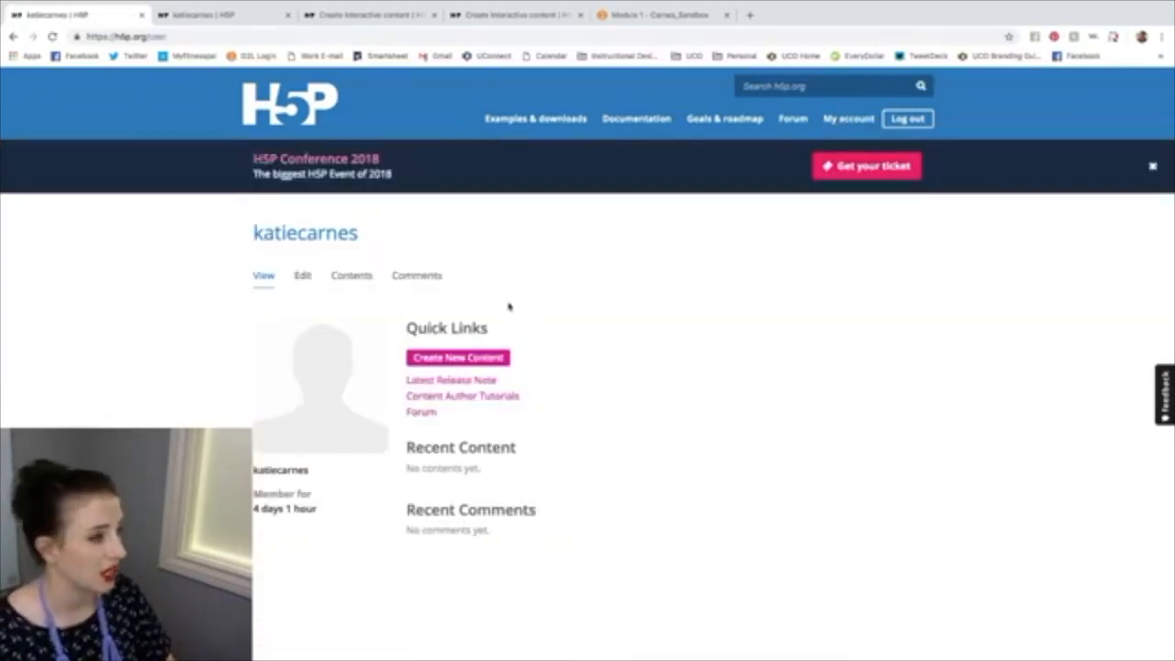
left_click(458, 359)
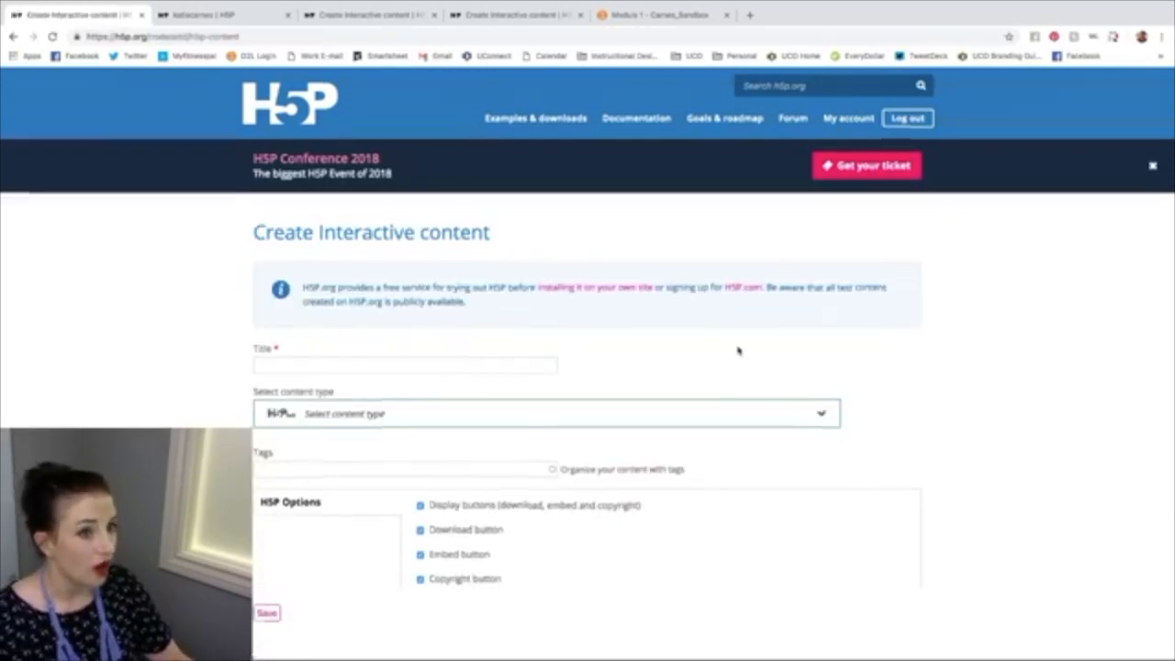
Step: Title the new interactive content "Find the Presidents"
scroll(738, 349, "down", 1)
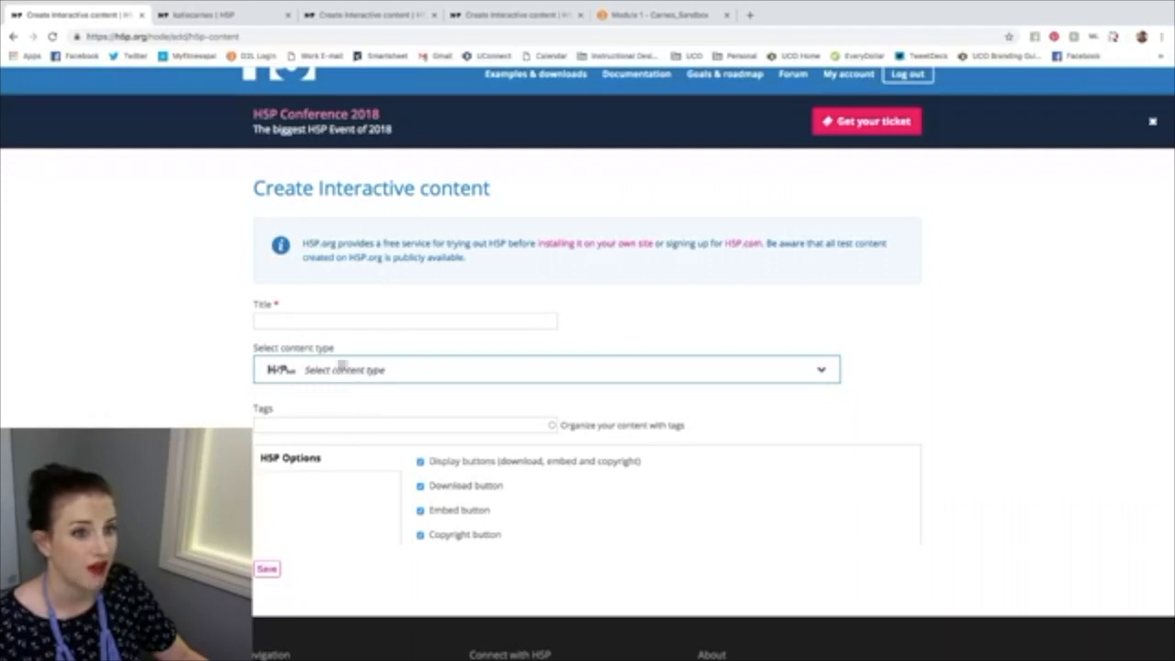
left_click(309, 319)
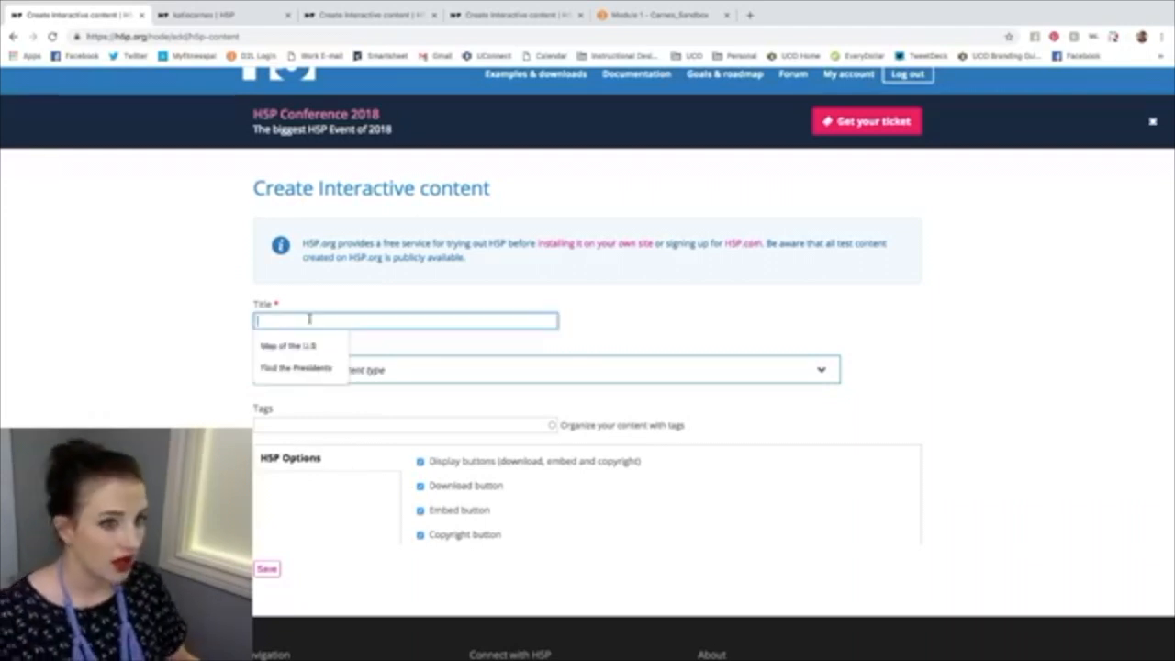
left_click(296, 367)
left_click(354, 322)
left_click(389, 339)
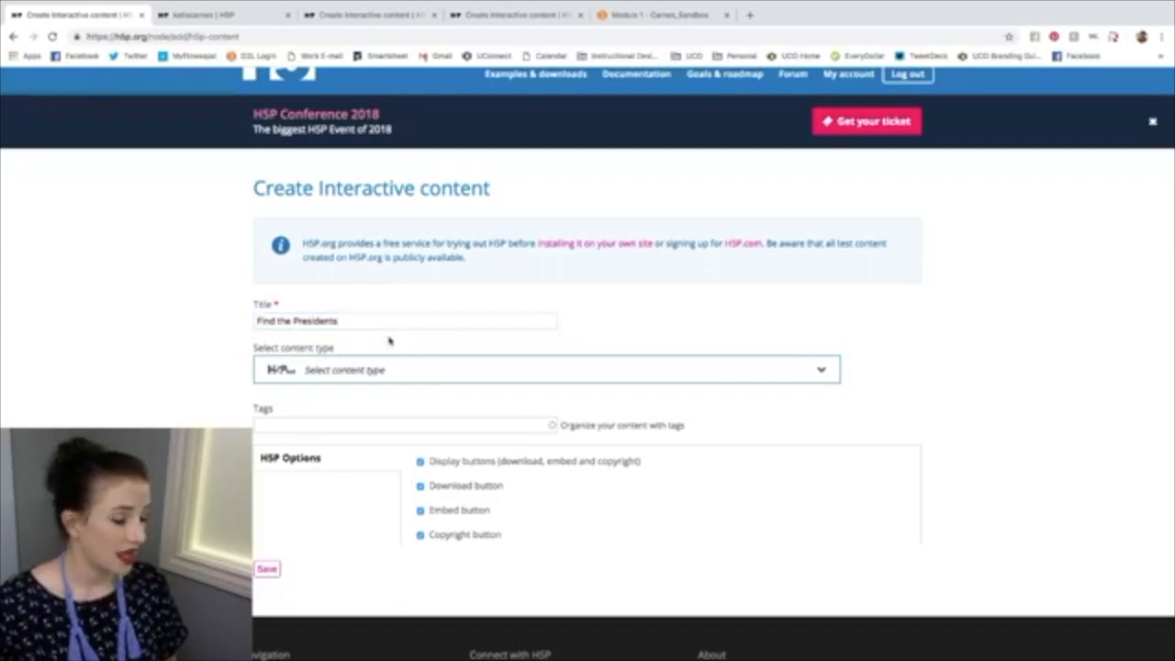
Step: Open the content type selection and examine which H5P content types are available and what each one creates
left_click(345, 369)
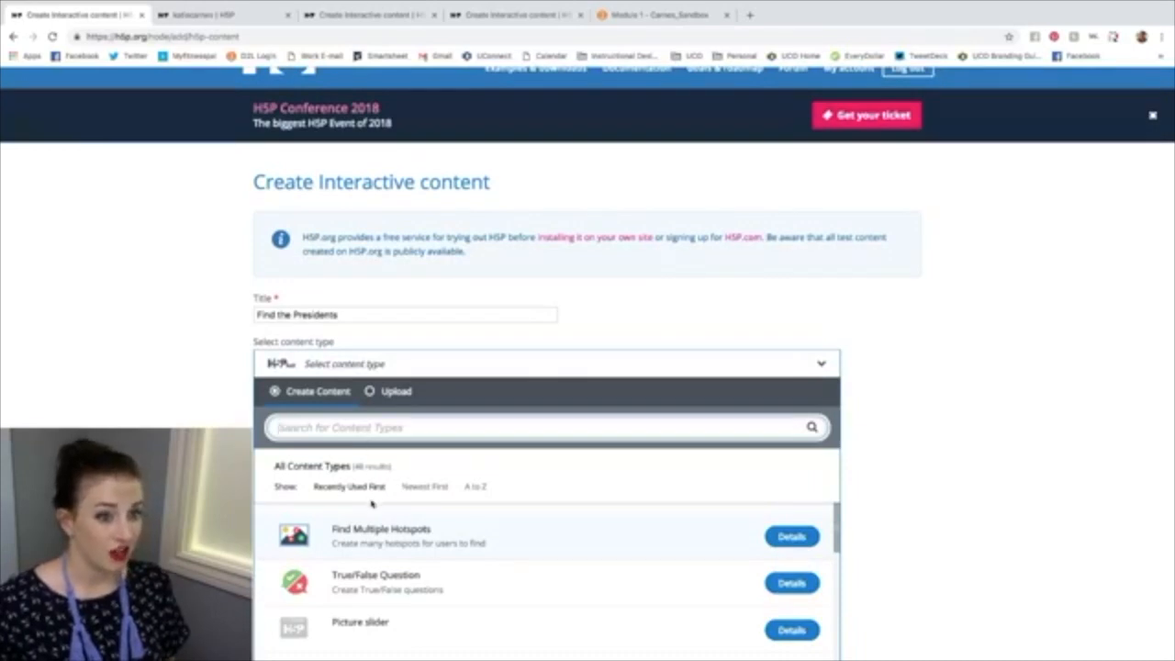
scroll(371, 503, "down", 5)
scroll(372, 503, "down", 1)
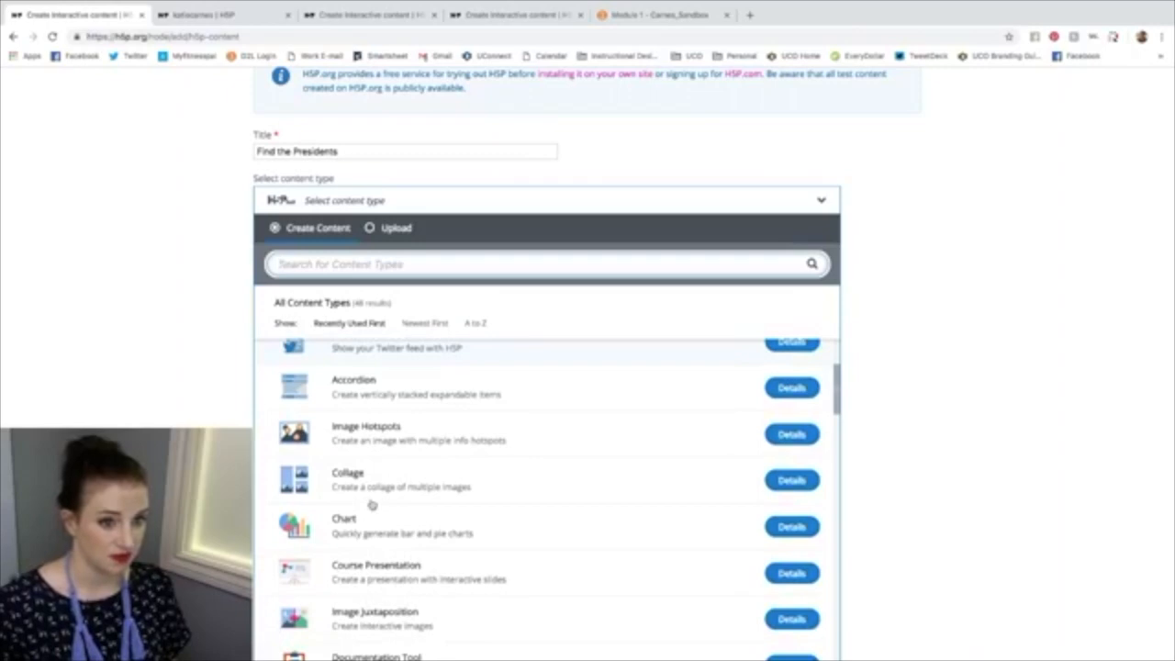
scroll(372, 504, "down", 4)
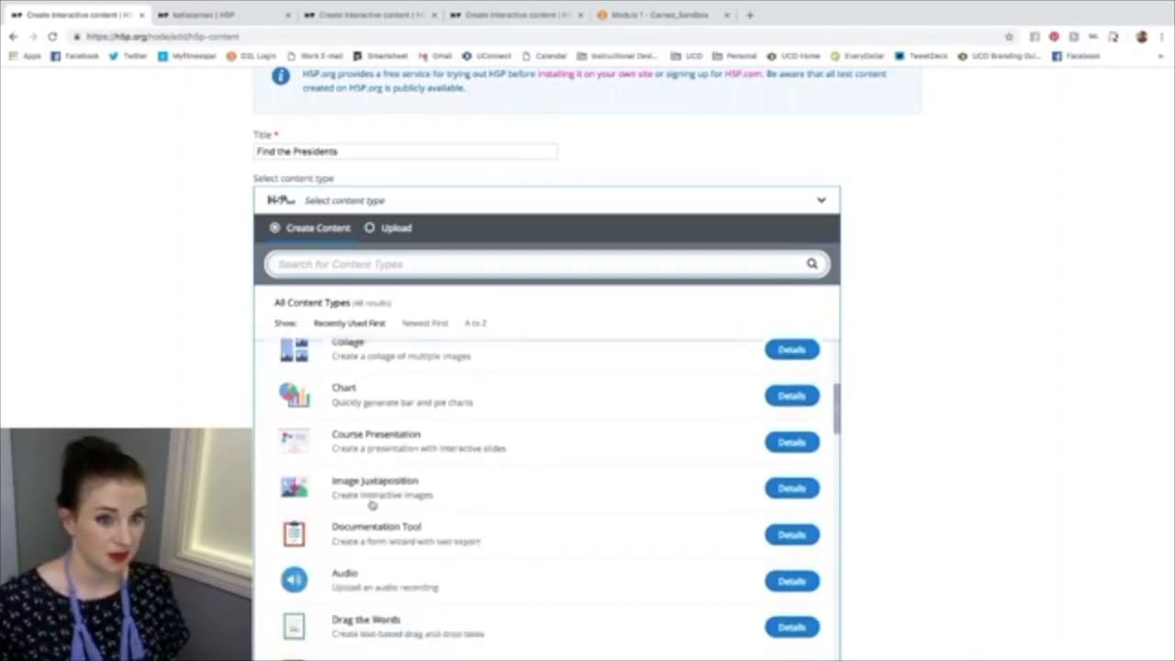
scroll(372, 504, "down", 4)
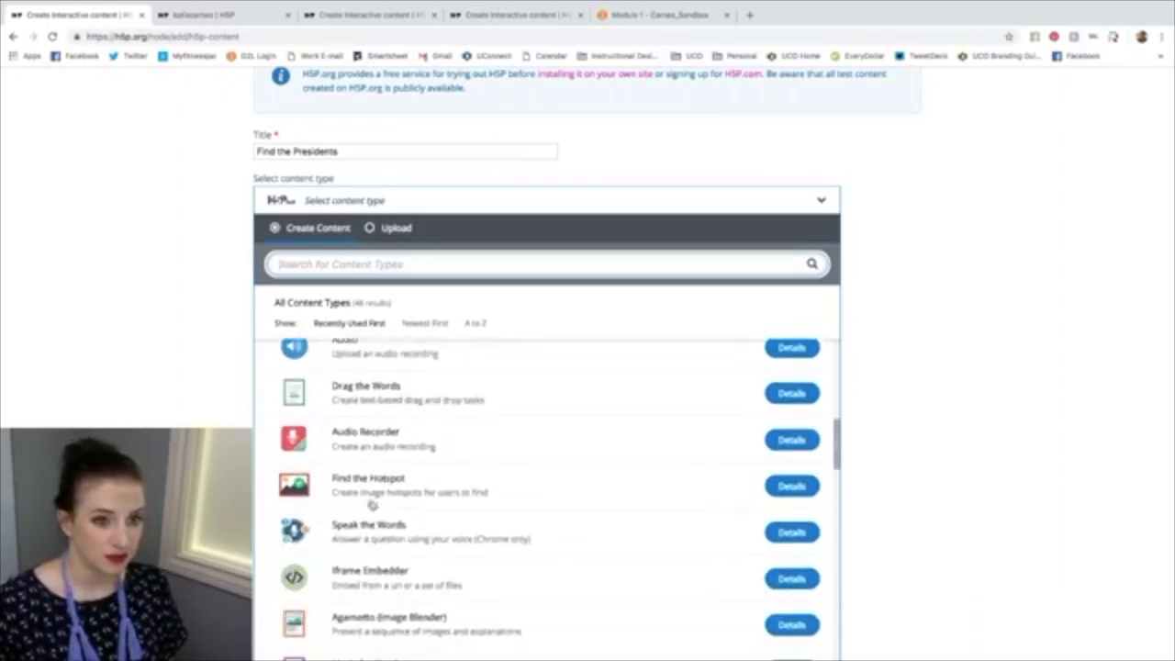
scroll(372, 504, "up", 9)
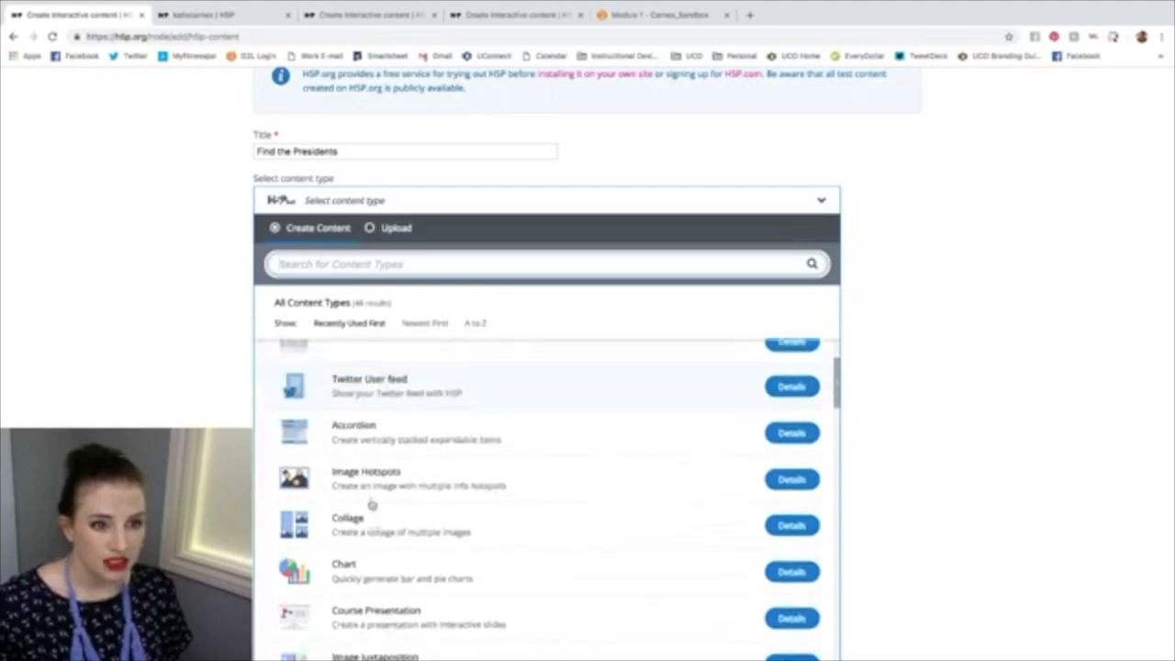
scroll(372, 504, "up", 3)
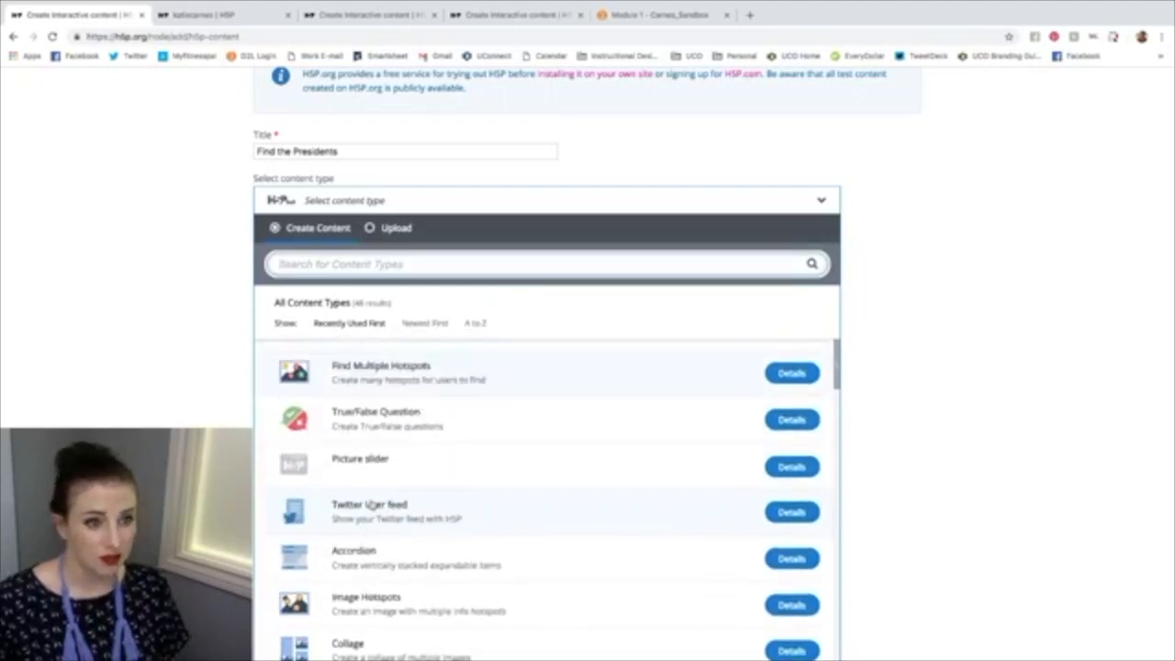
scroll(372, 504, "up", 1)
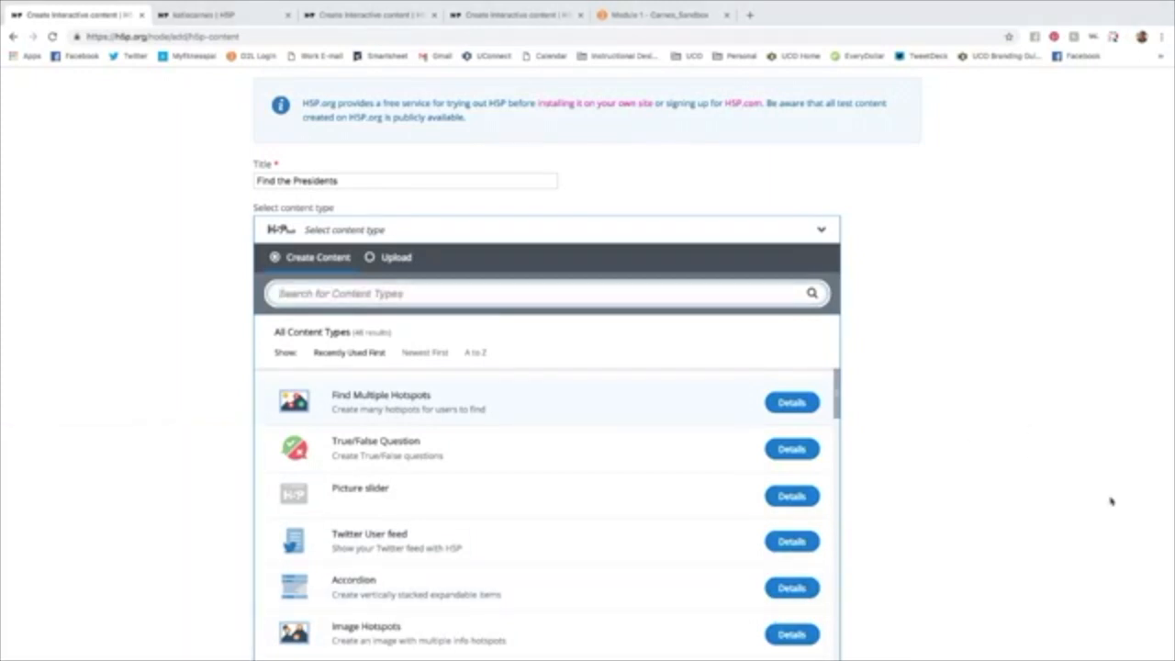
scroll(571, 472, "down", 1)
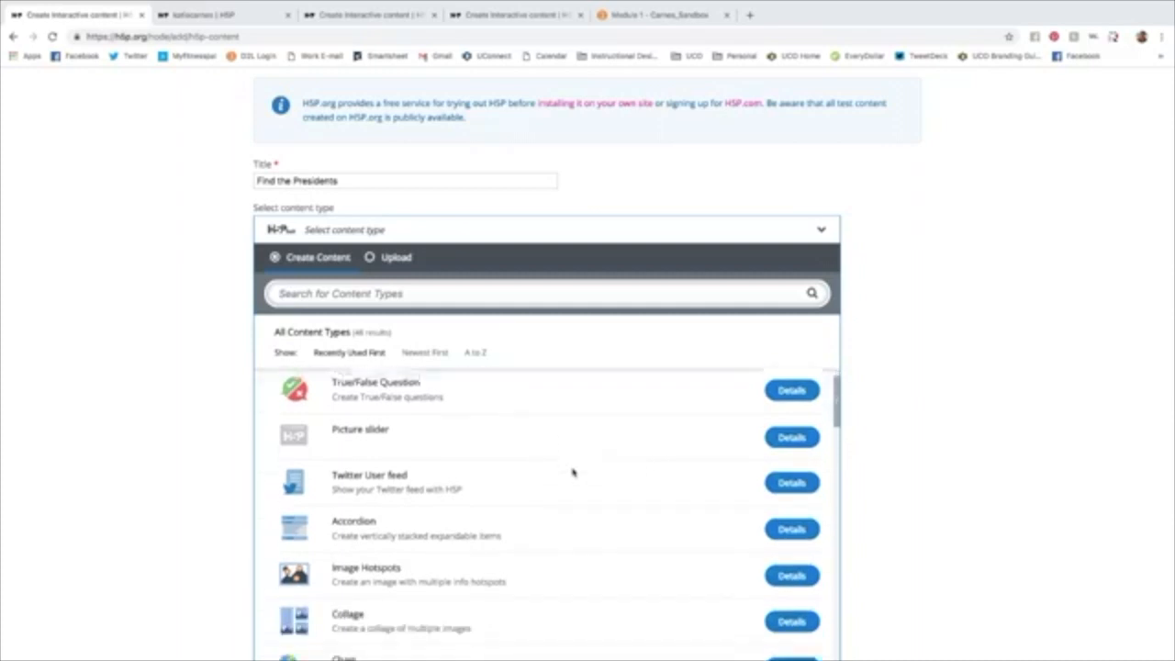
scroll(1083, 504, "down", 3)
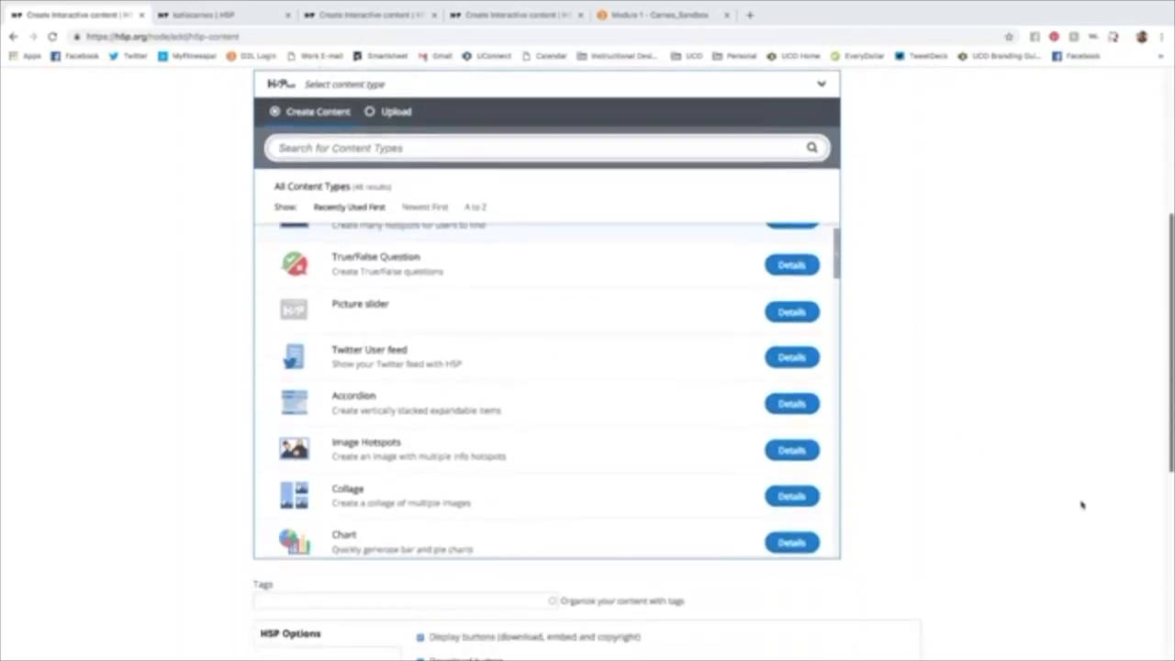
scroll(459, 434, "up", 1)
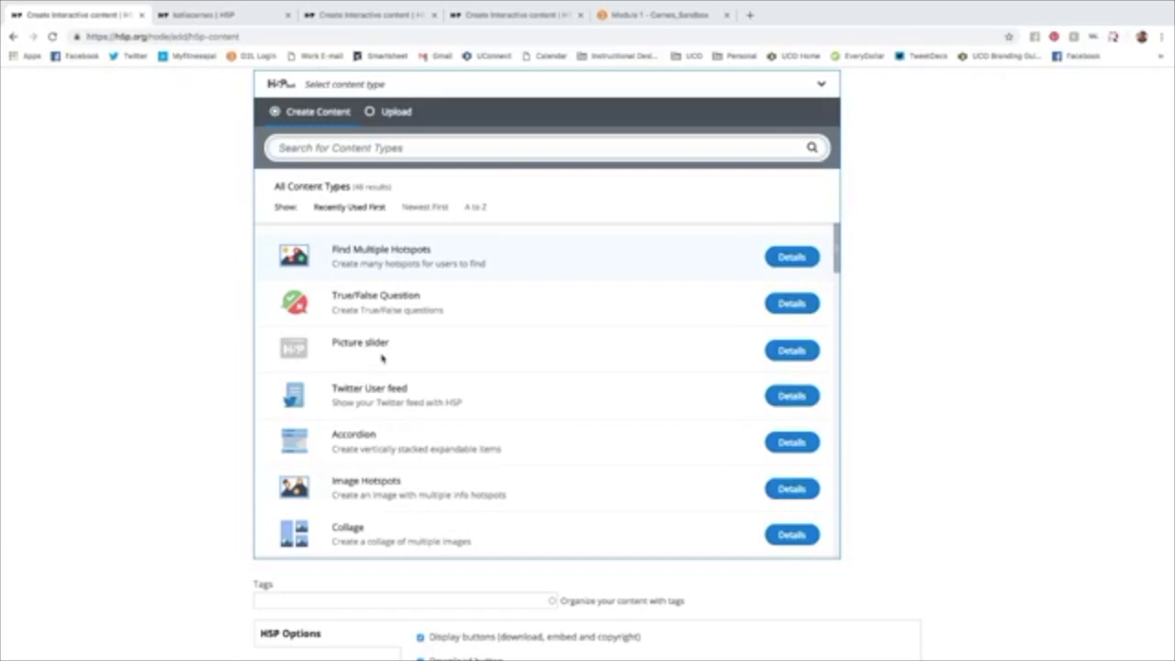
scroll(382, 353, "down", 1)
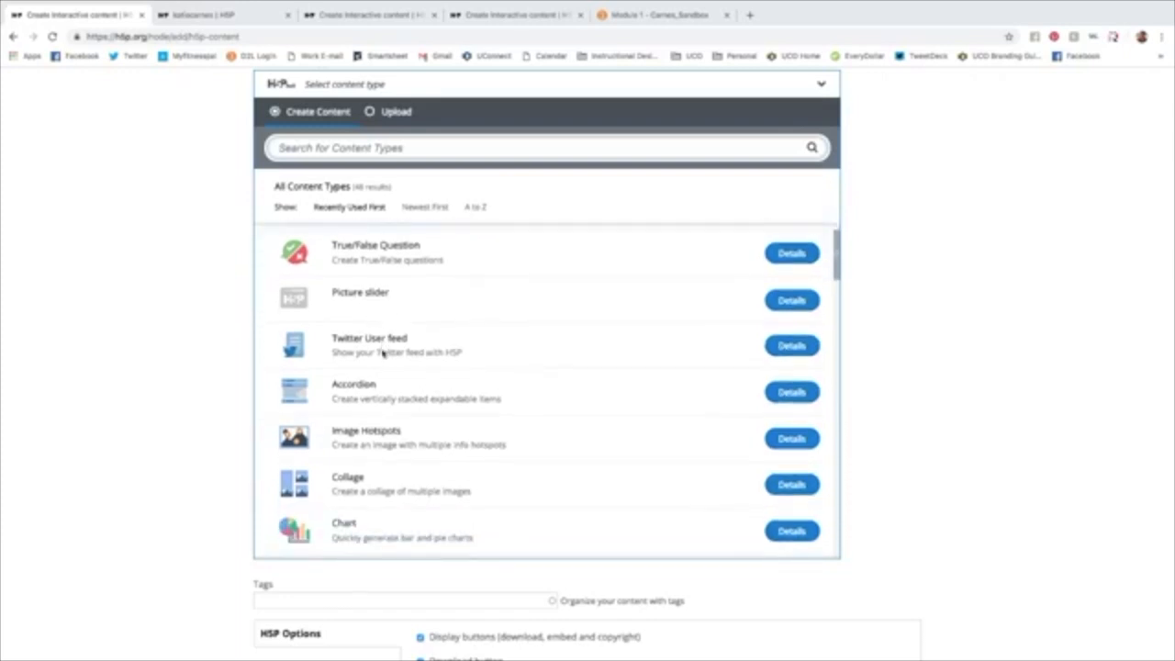
scroll(383, 352, "down", 1)
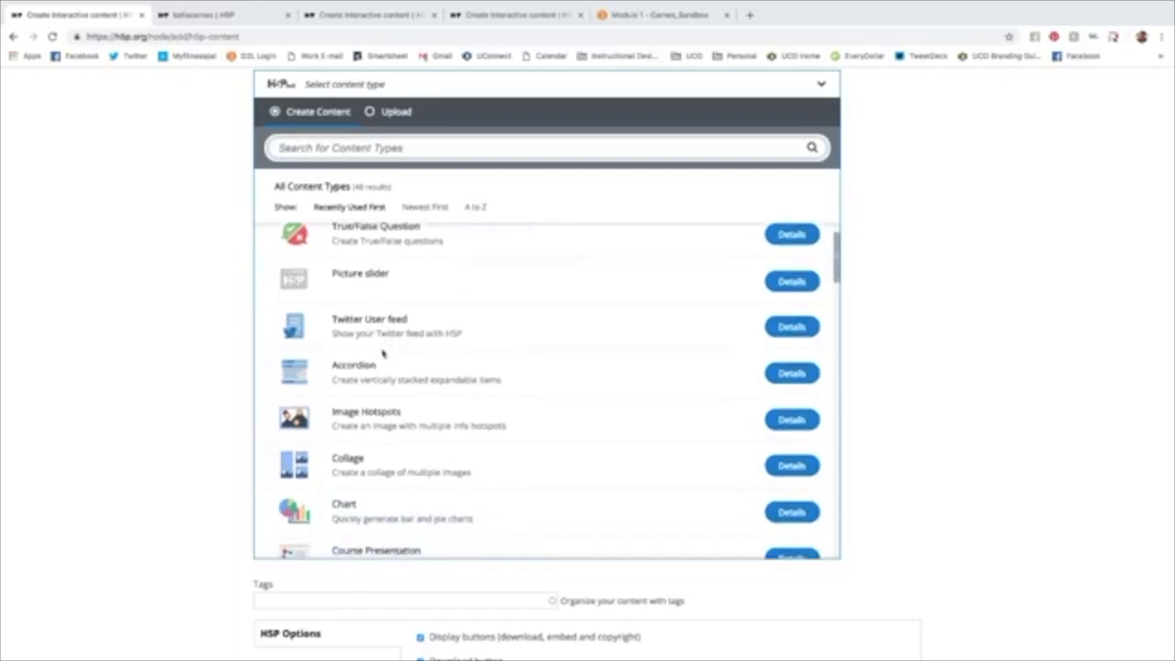
scroll(383, 352, "down", 1)
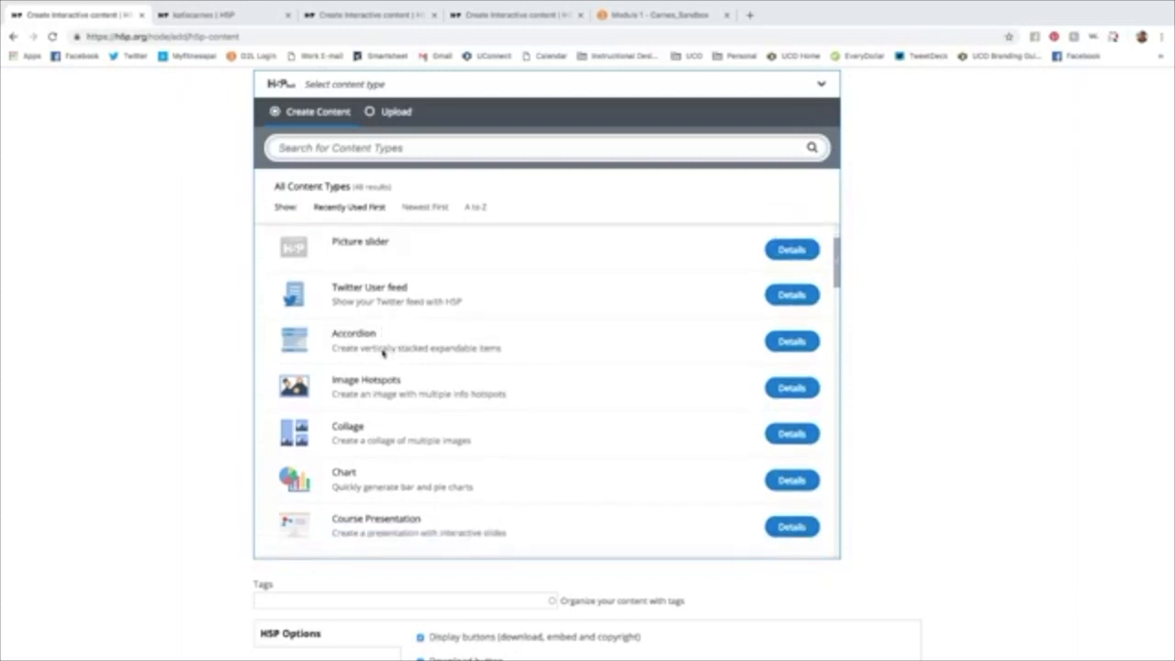
scroll(383, 352, "down", 3)
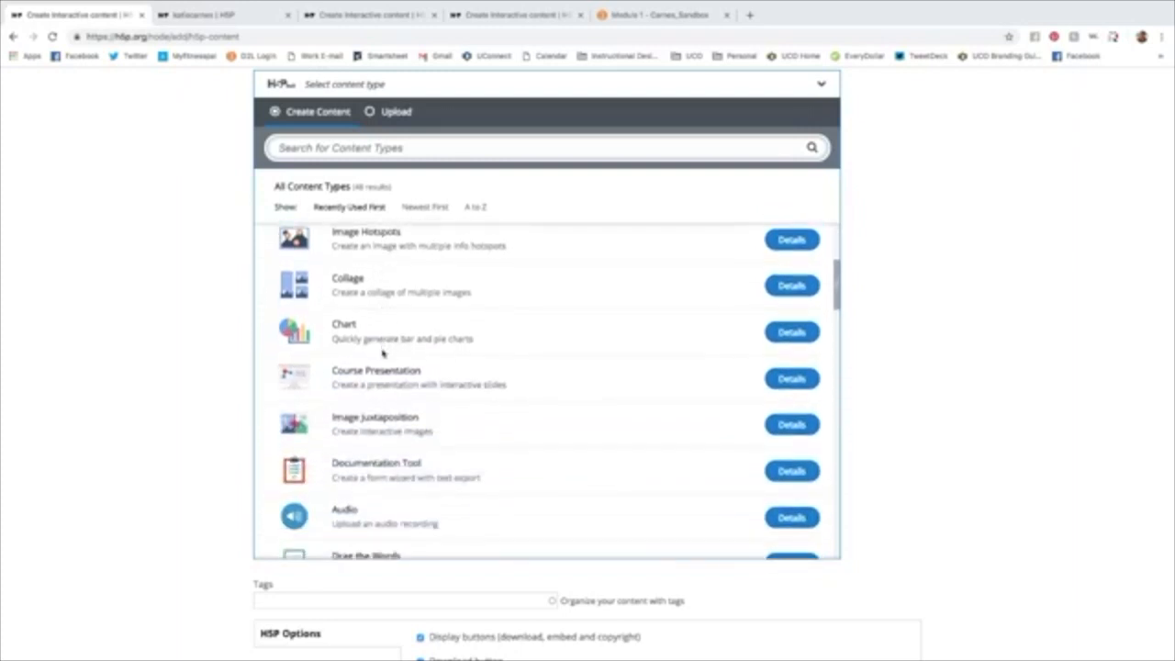
scroll(383, 353, "down", 1)
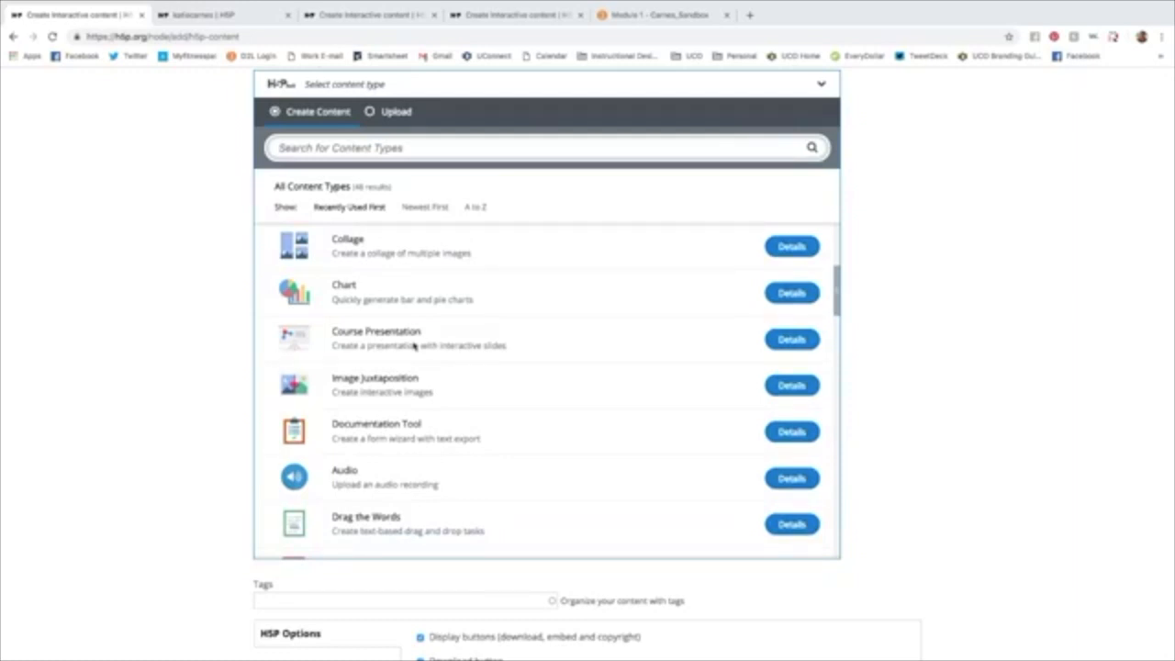
scroll(413, 345, "down", 1)
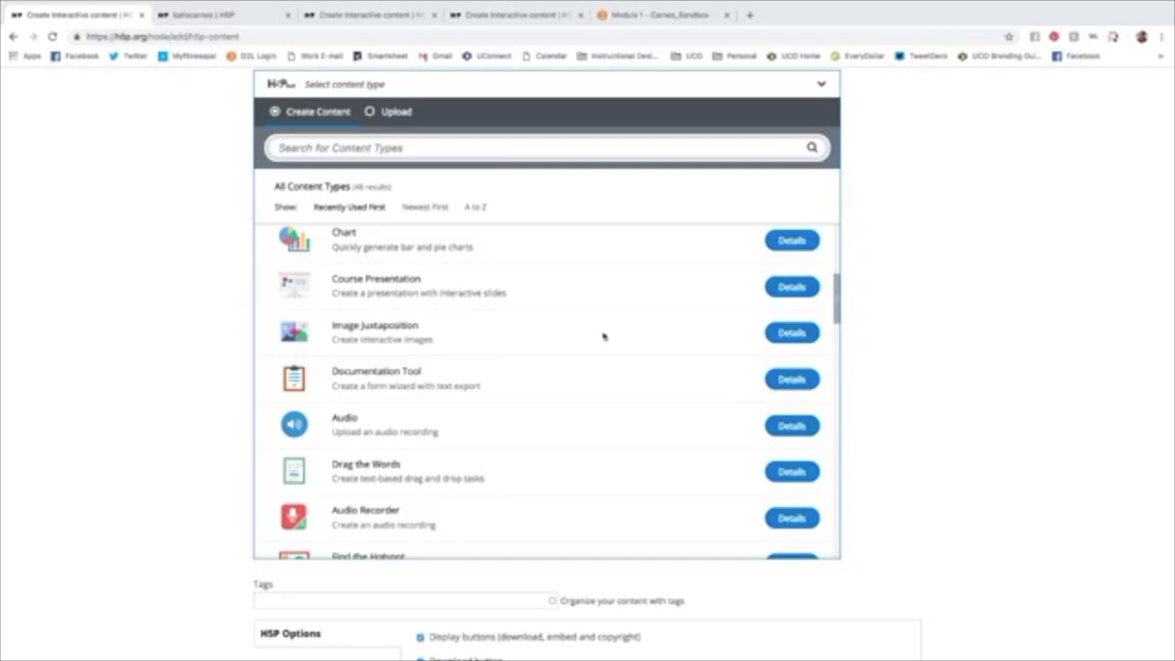
Step: View the Image Juxtaposition details and both of its sample images, and return to the list of content types
left_click(792, 334)
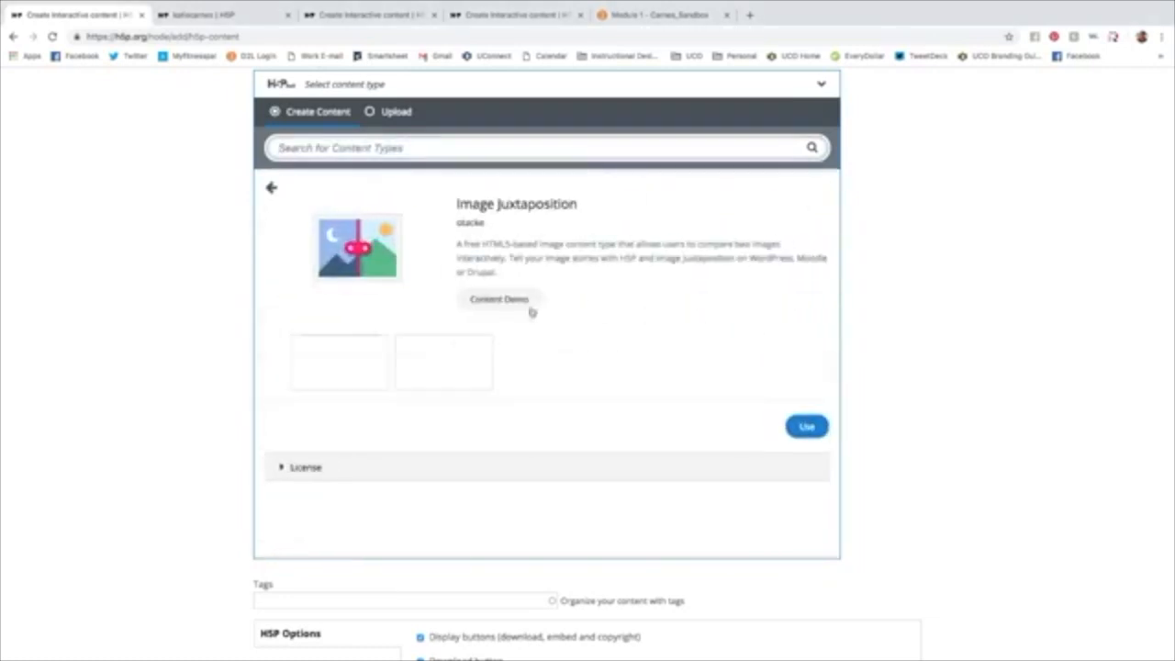
left_click(351, 372)
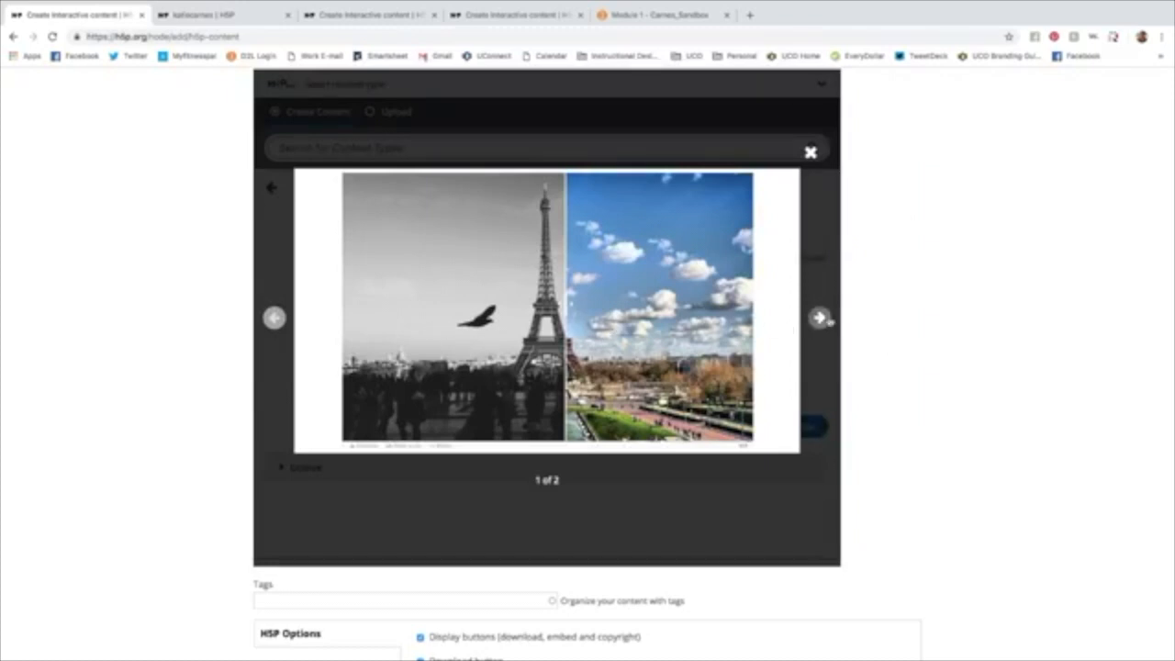
left_click(820, 318)
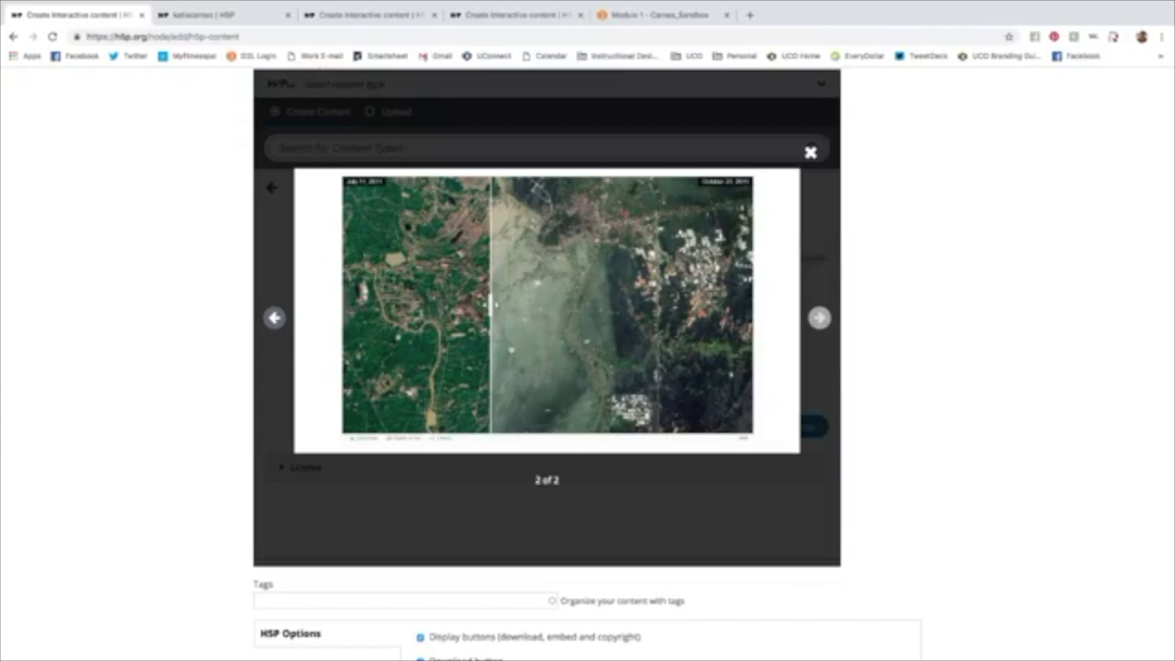
left_click(815, 155)
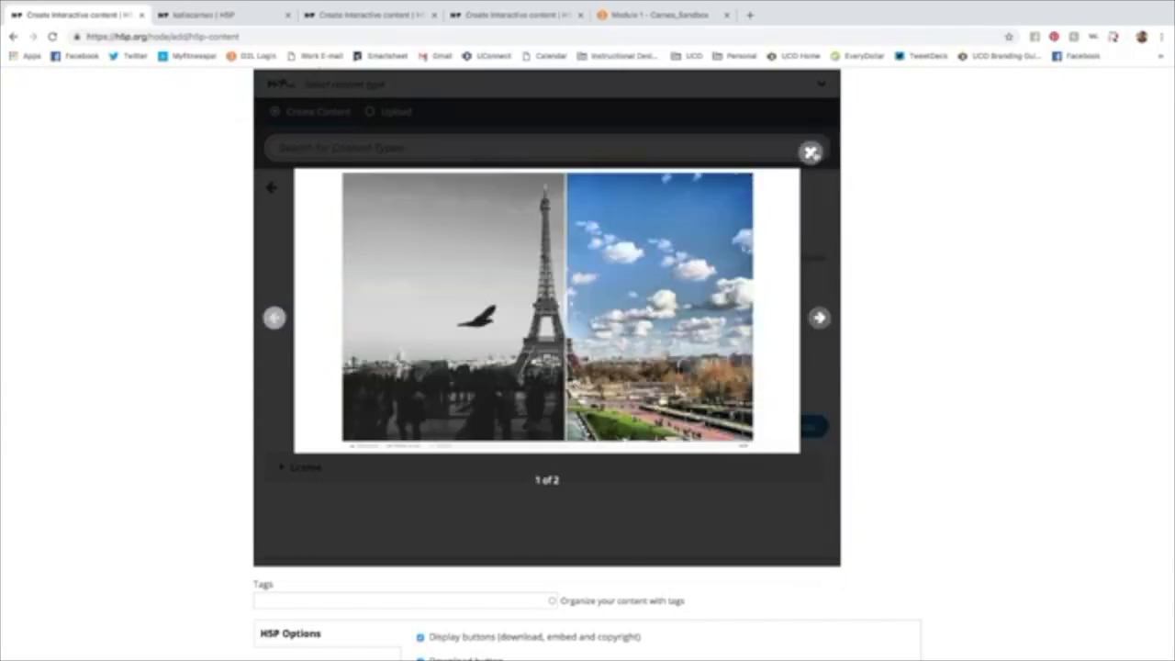
left_click(810, 153)
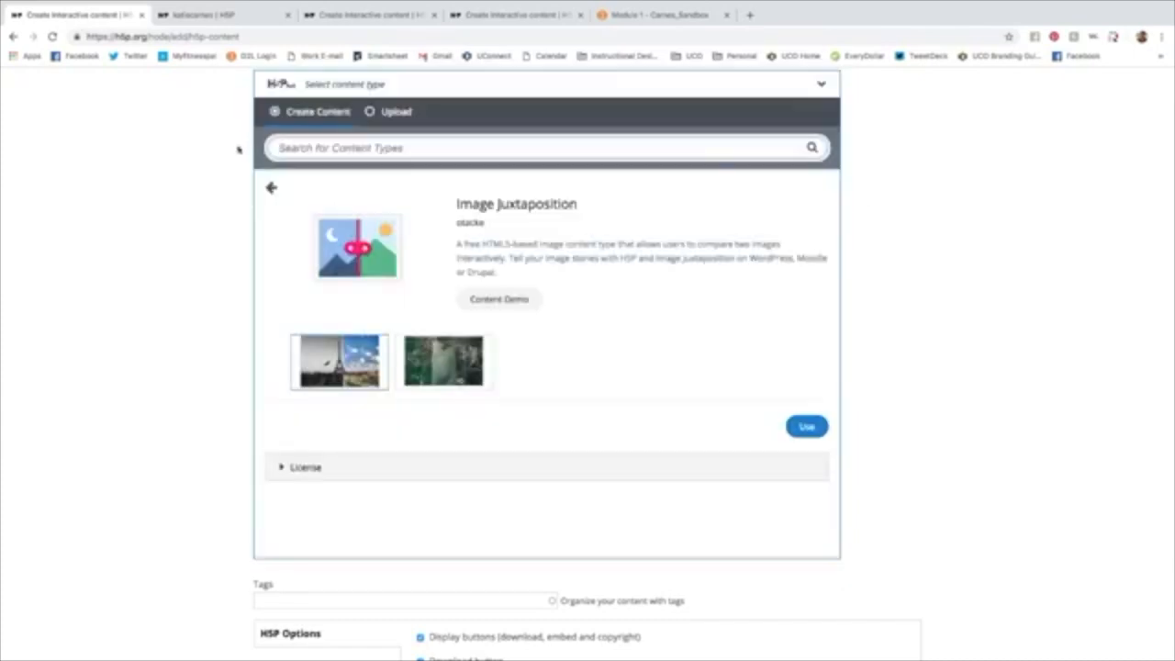
left_click(271, 189)
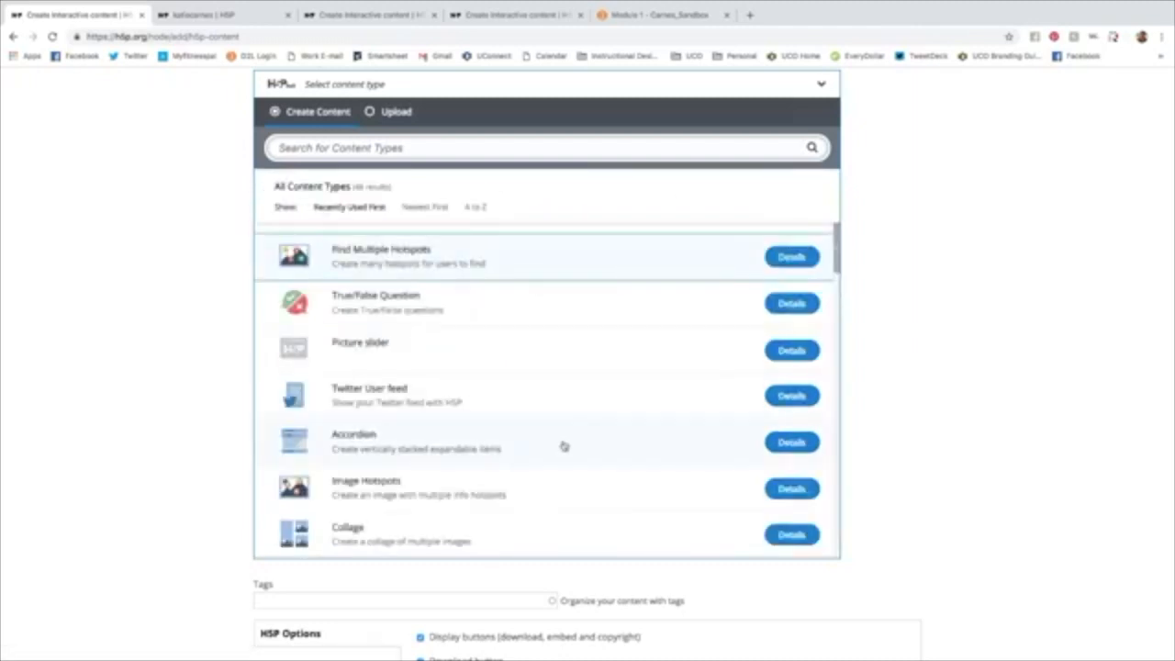
Step: View the Drag the Words details and its first sample screenshot, and return to the list of content types
scroll(561, 446, "down", 5)
scroll(564, 446, "down", 5)
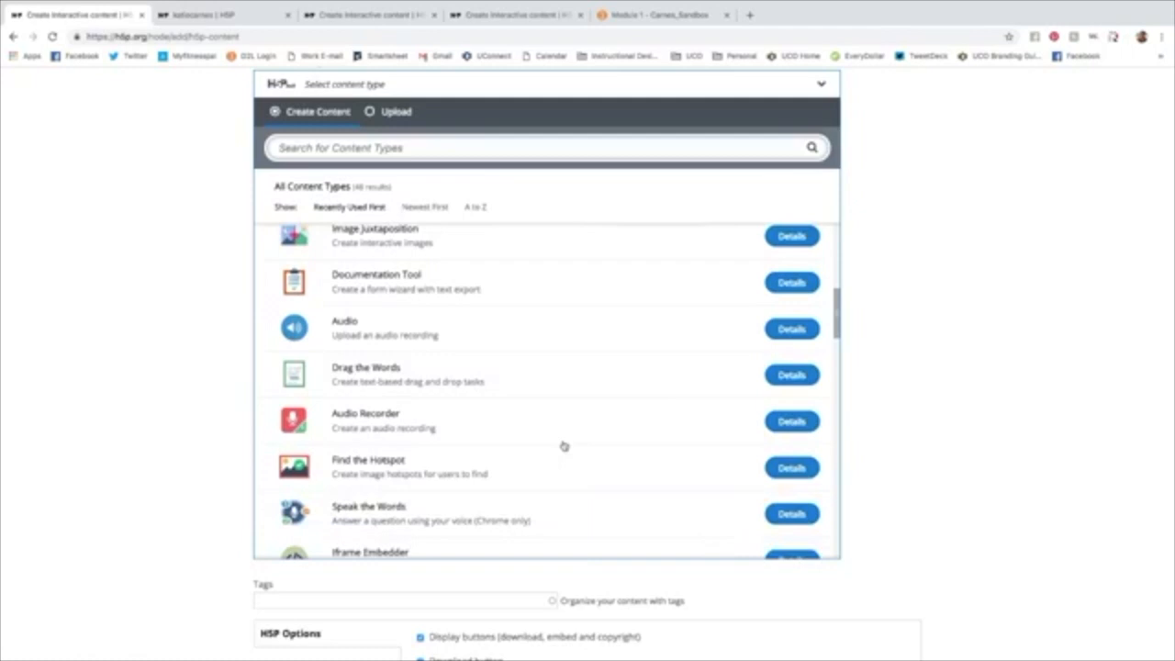
left_click(790, 375)
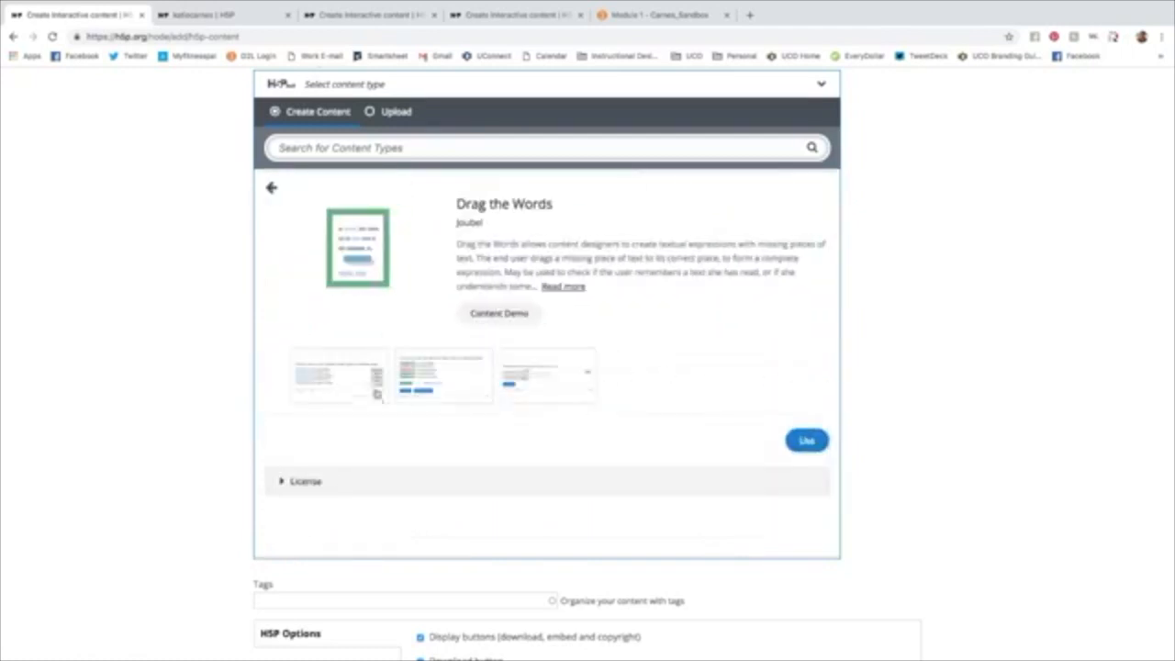
left_click(376, 402)
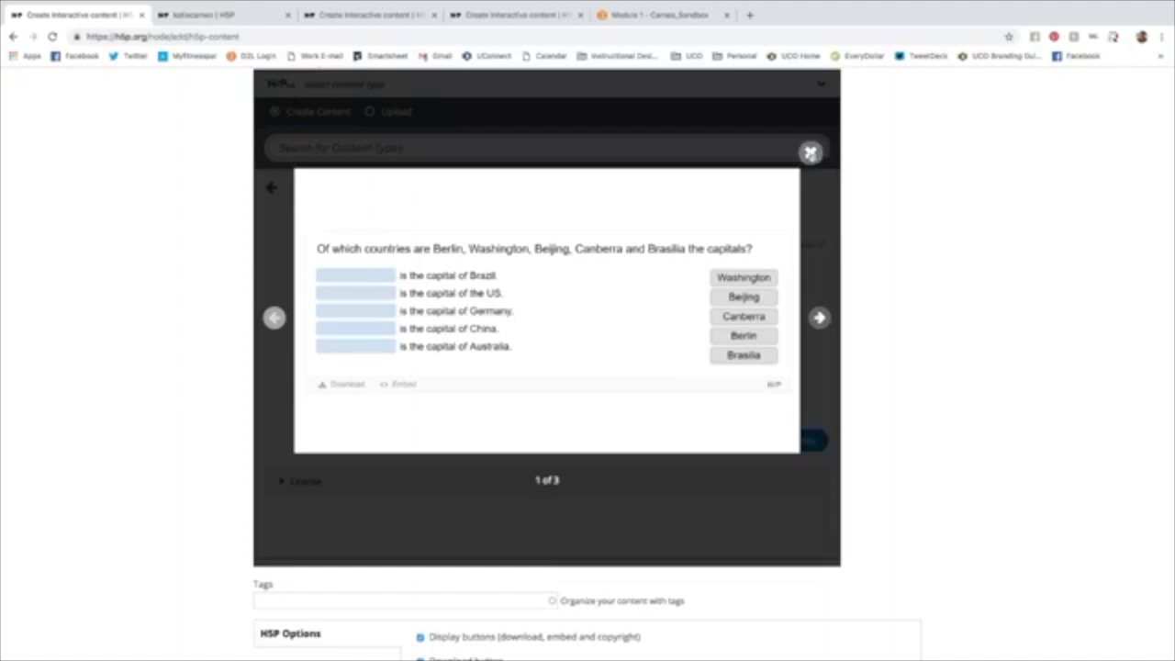
left_click(809, 152)
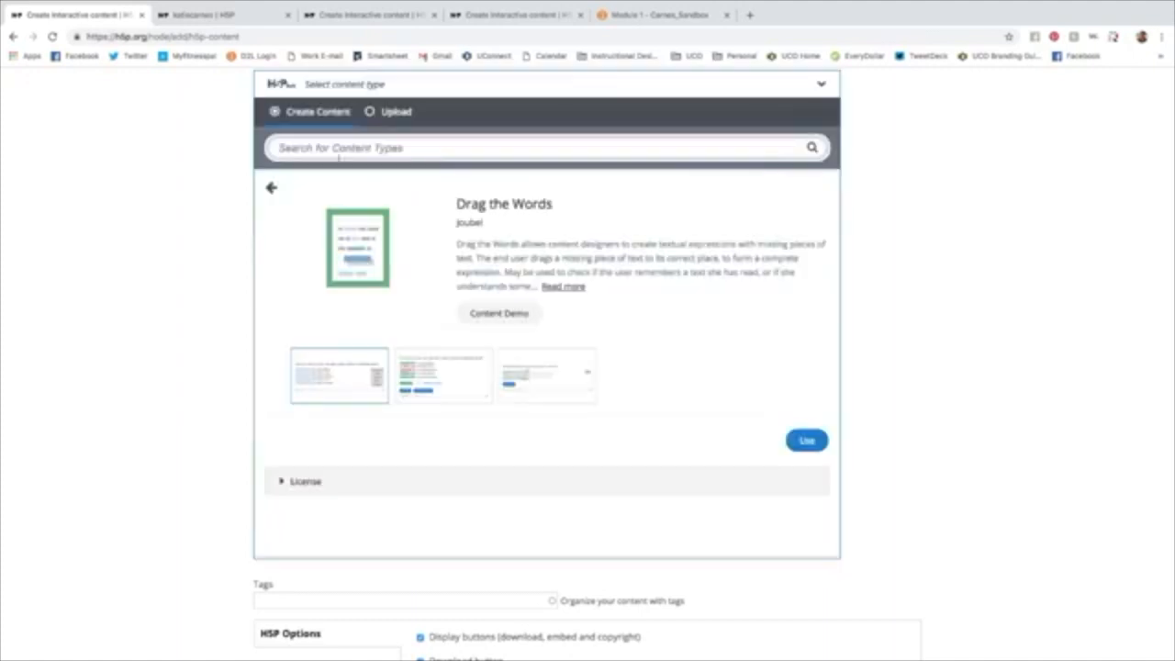
left_click(271, 187)
Step: View the Mark the Words details and both of its sample screenshots, and return to the list of content types
scroll(543, 451, "down", 5)
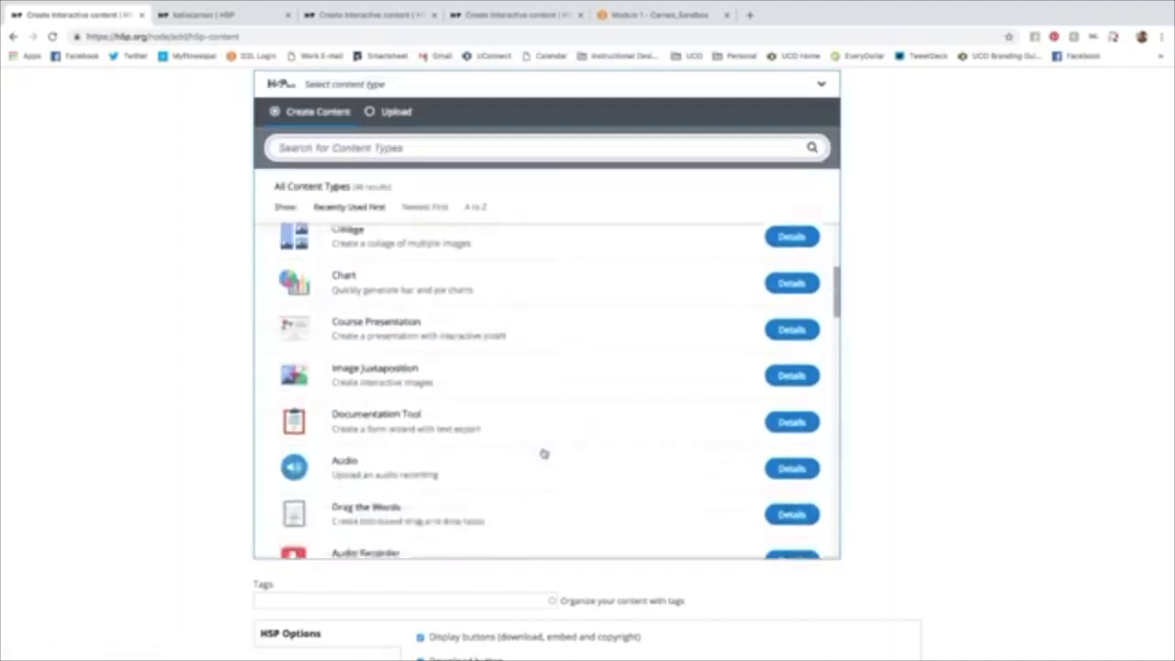
scroll(542, 454, "down", 2)
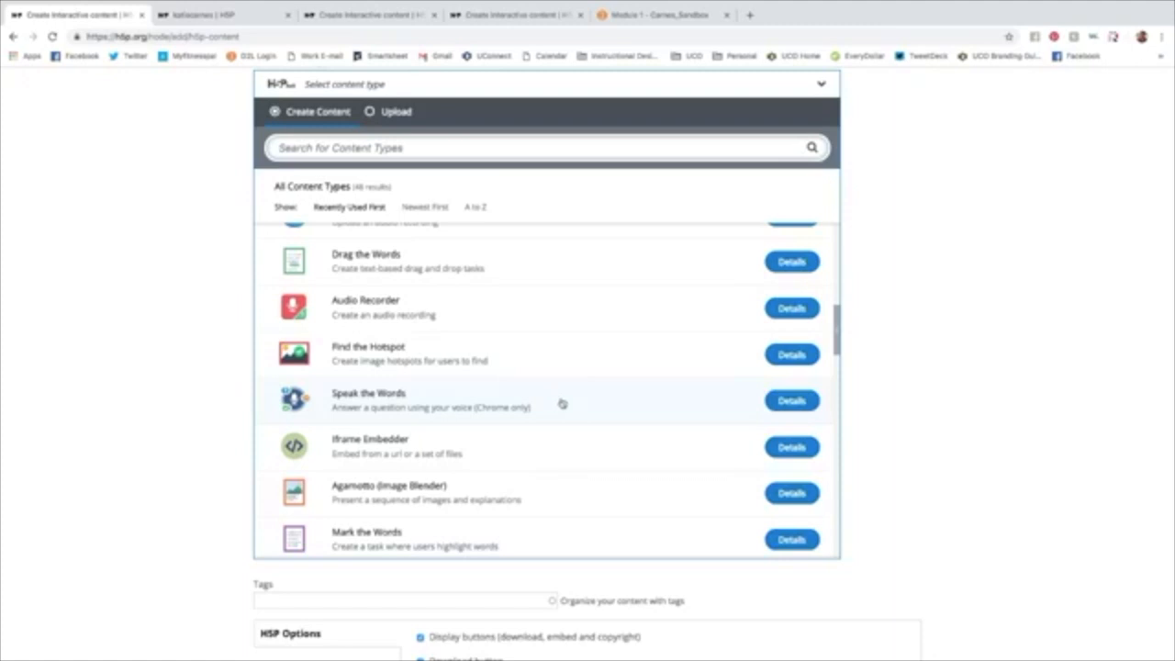
scroll(561, 403, "down", 1)
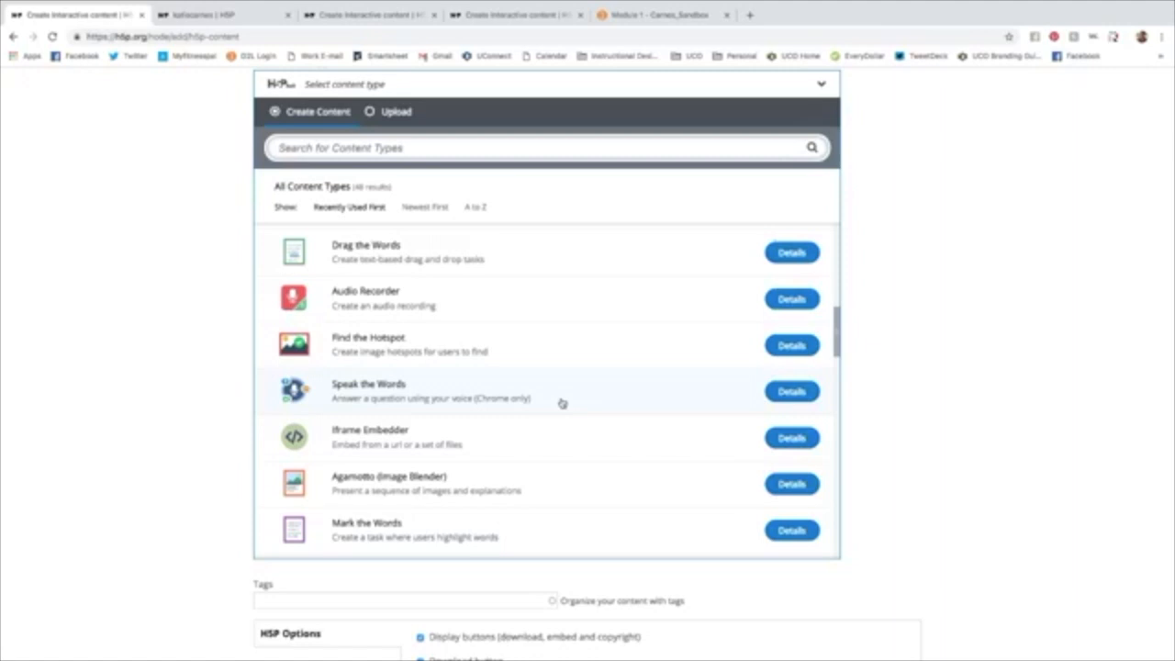
scroll(562, 403, "down", 1)
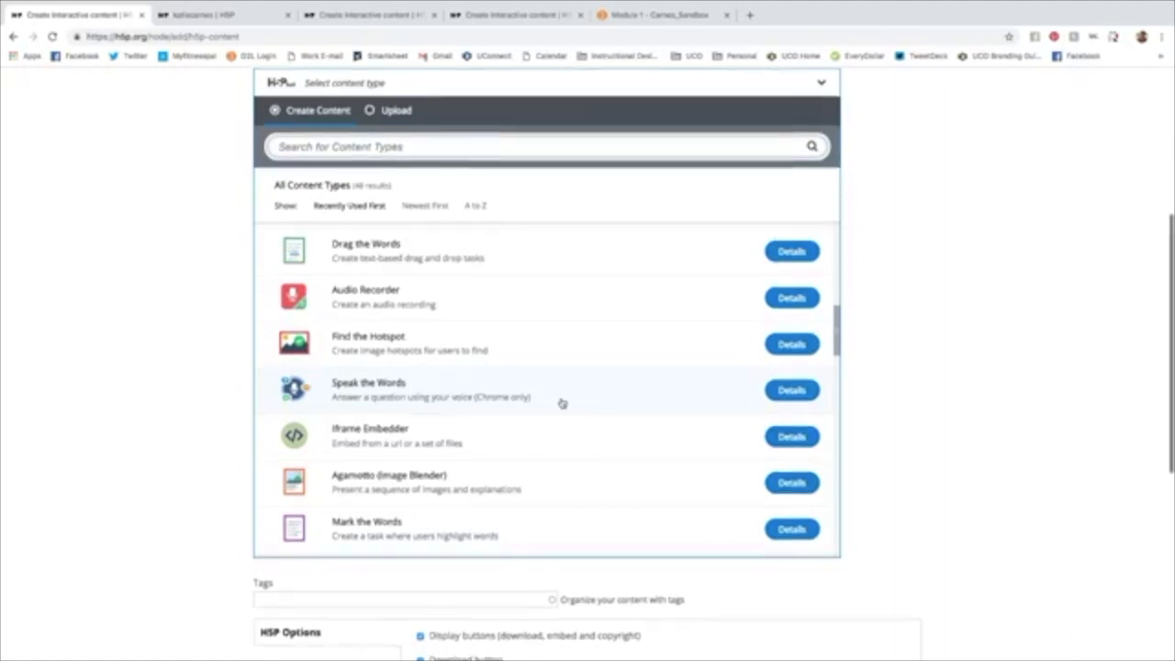
scroll(562, 403, "down", 1)
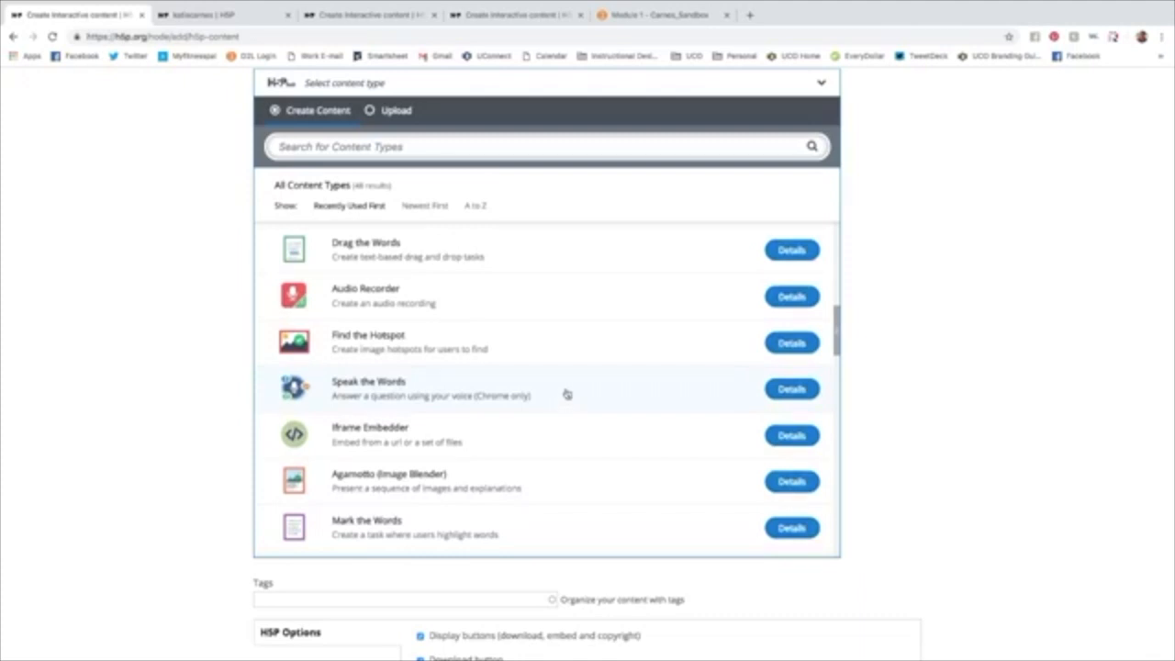
scroll(568, 394, "down", 3)
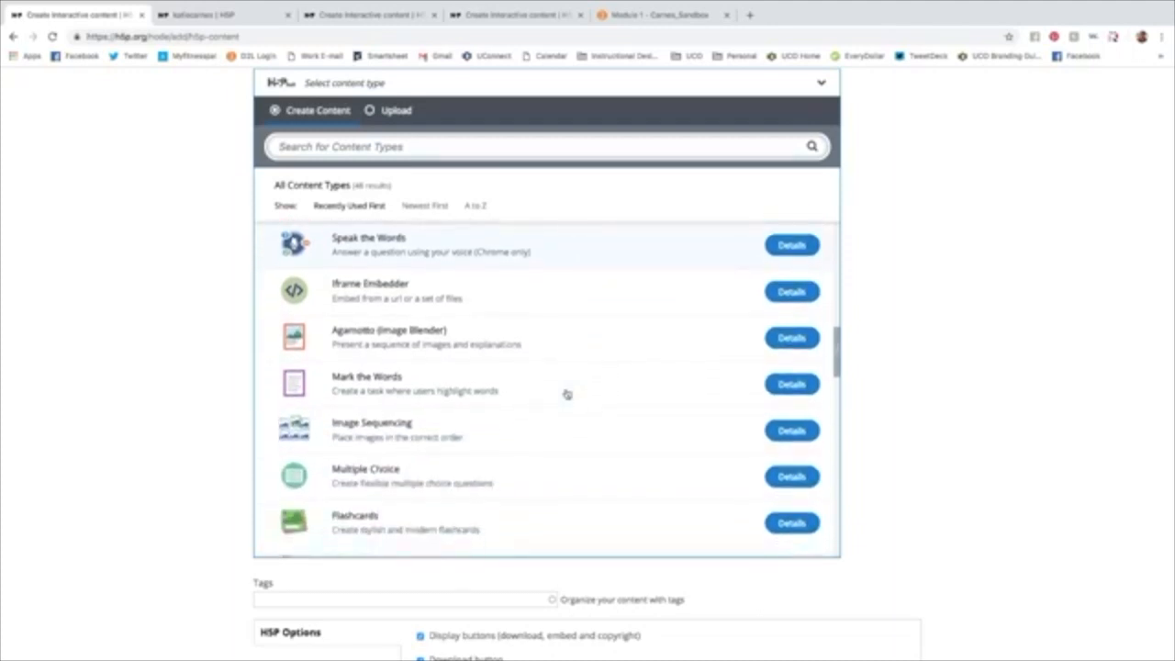
left_click(787, 382)
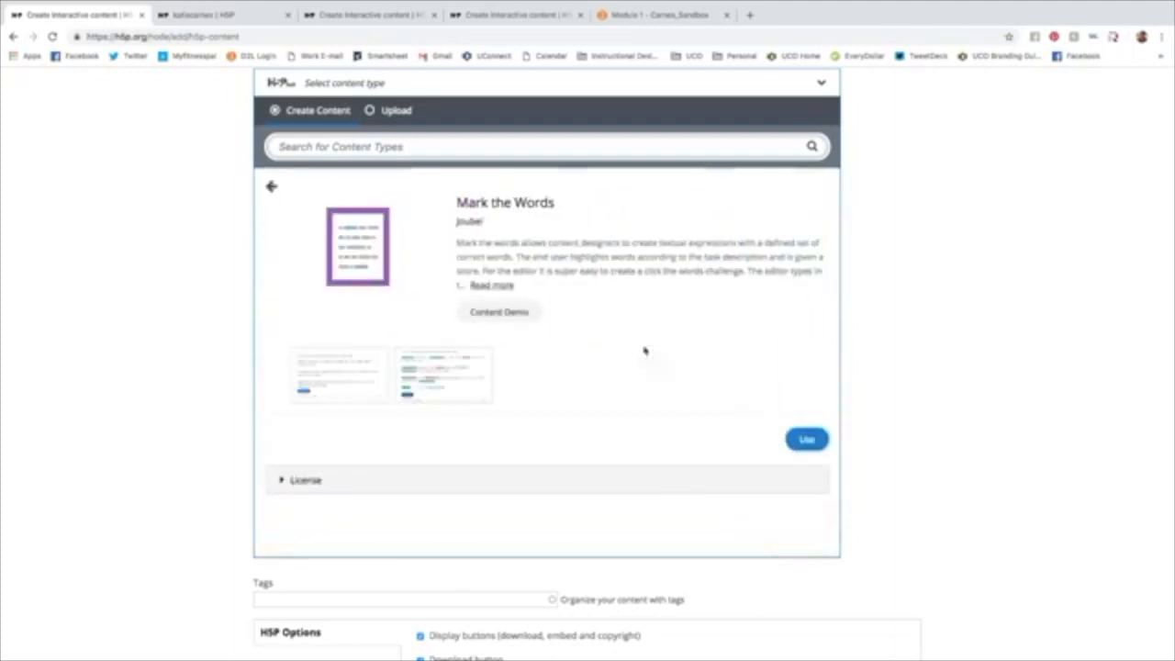
left_click(334, 397)
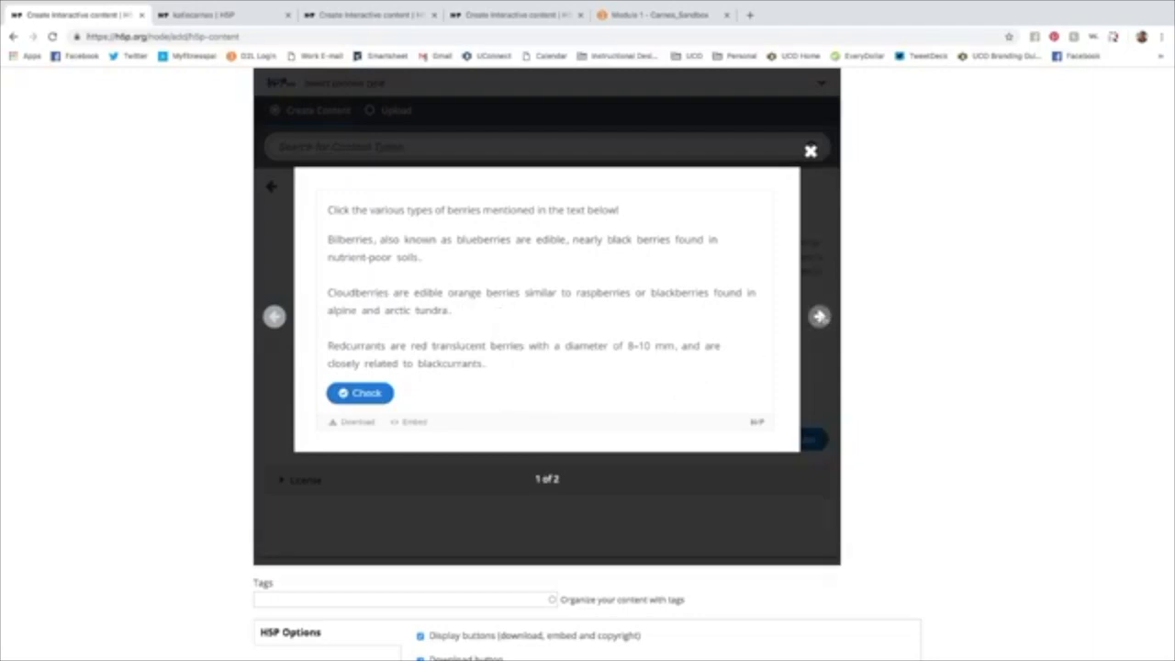
left_click(820, 317)
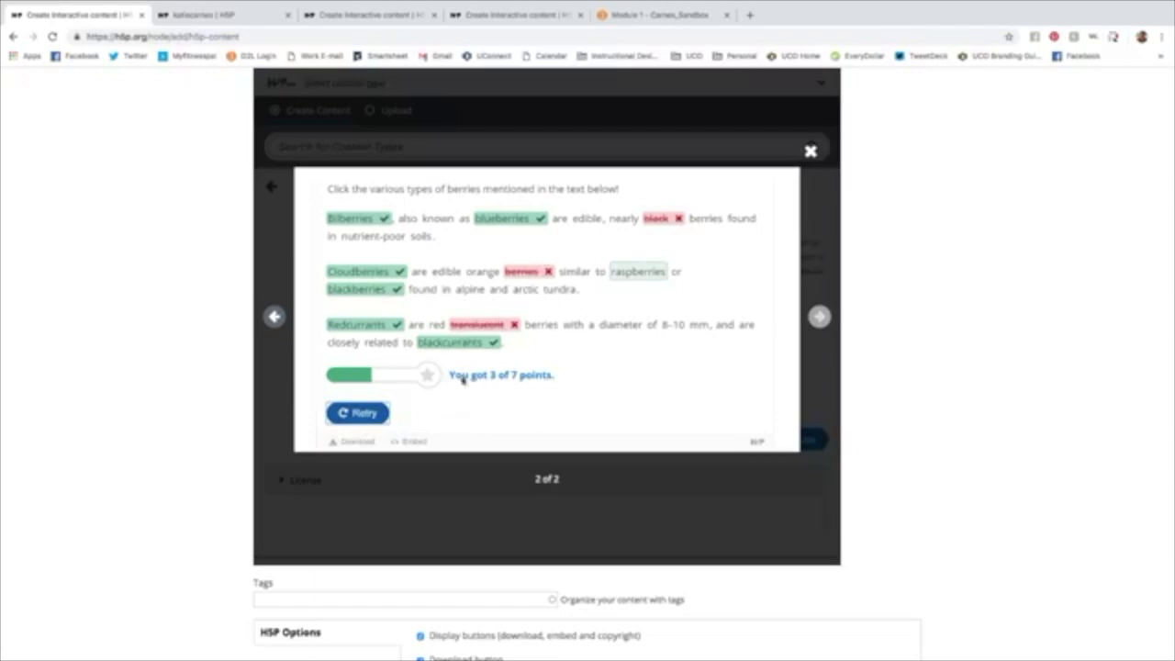
left_click(811, 150)
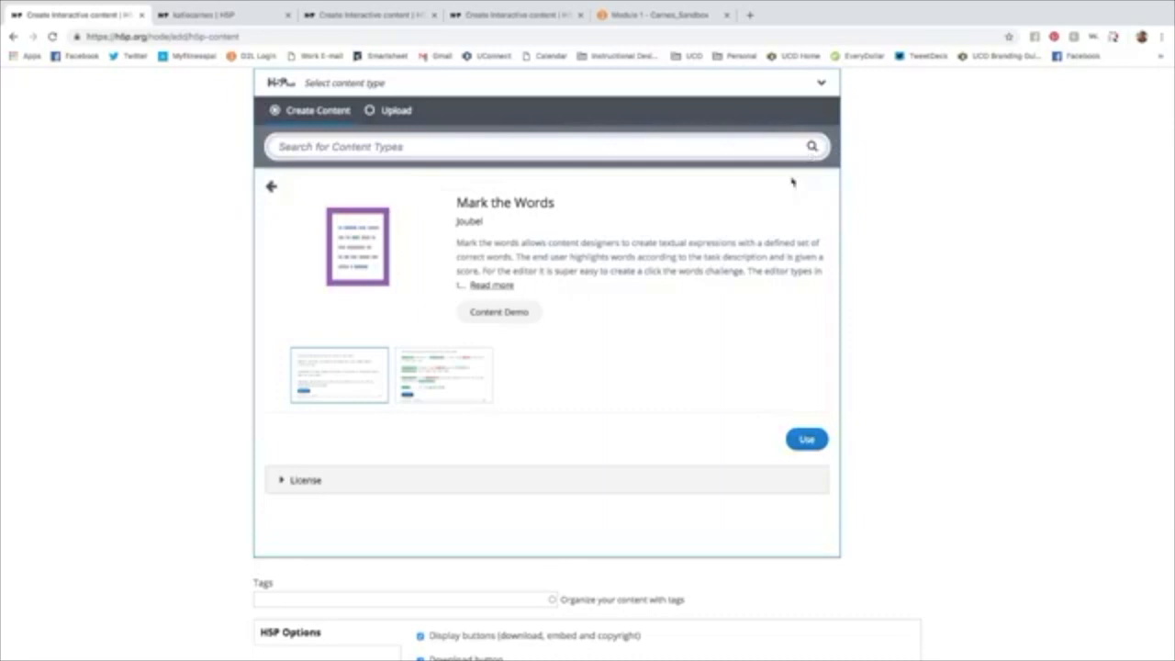
left_click(272, 187)
Step: View the Essay content type details and all three of its sample screenshots, and return to the list of content types
scroll(457, 347, "down", 5)
scroll(459, 349, "down", 5)
scroll(457, 348, "down", 1)
scroll(457, 348, "down", 1)
scroll(458, 348, "down", 3)
scroll(459, 349, "down", 2)
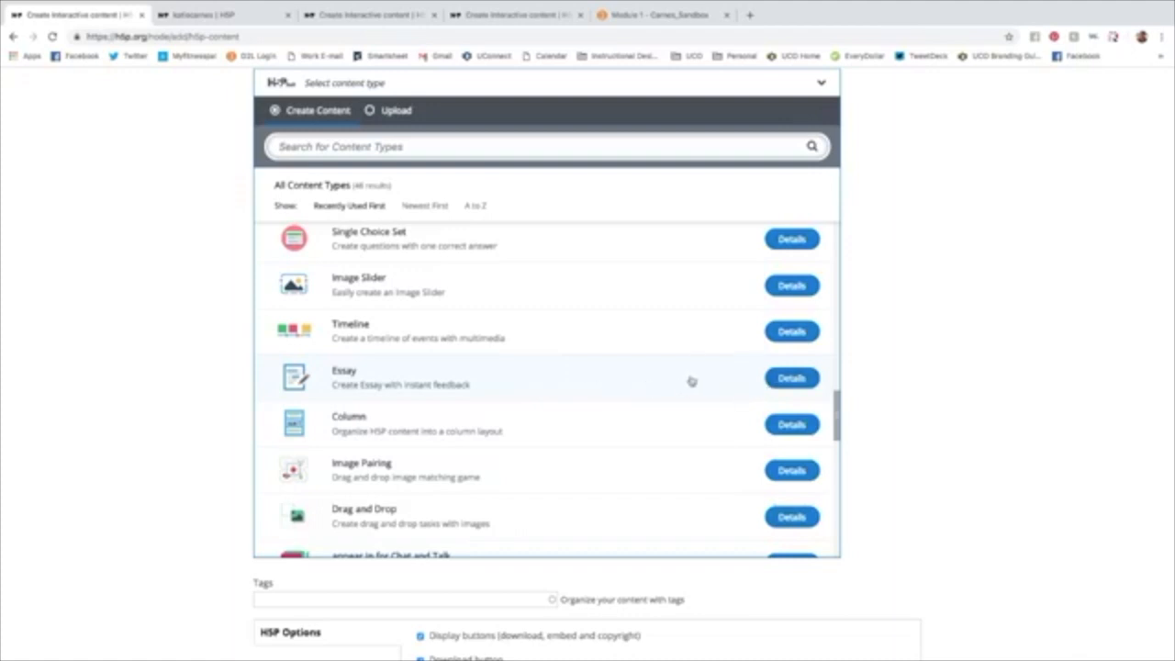
left_click(778, 379)
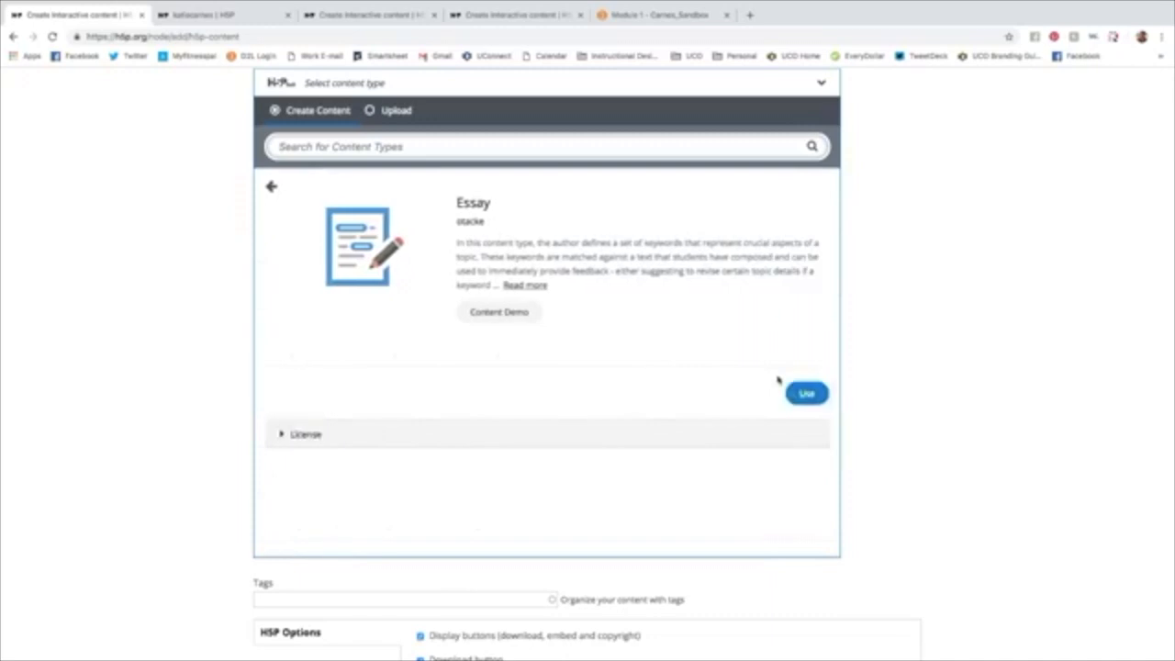
left_click(354, 378)
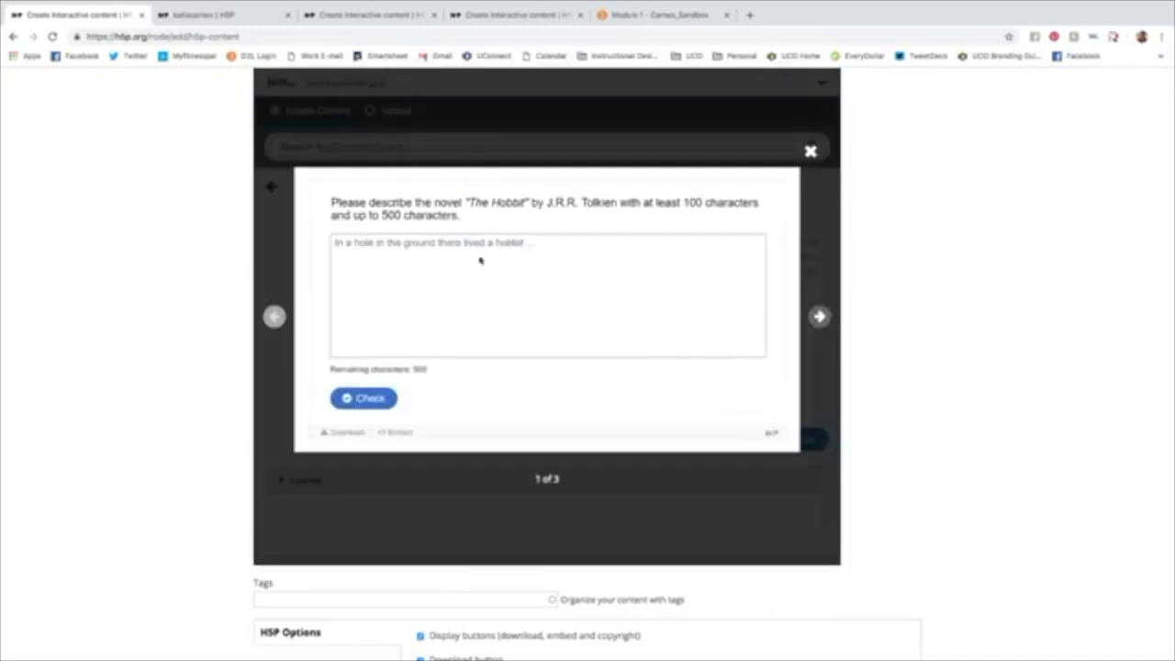
left_click(819, 317)
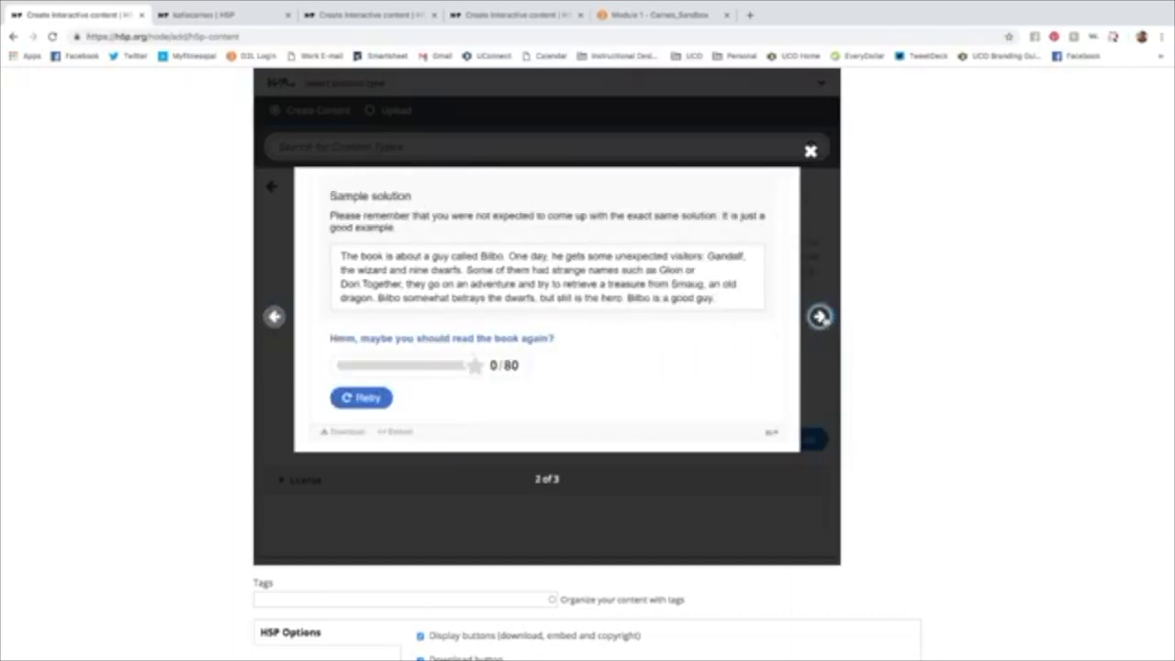
left_click(819, 317)
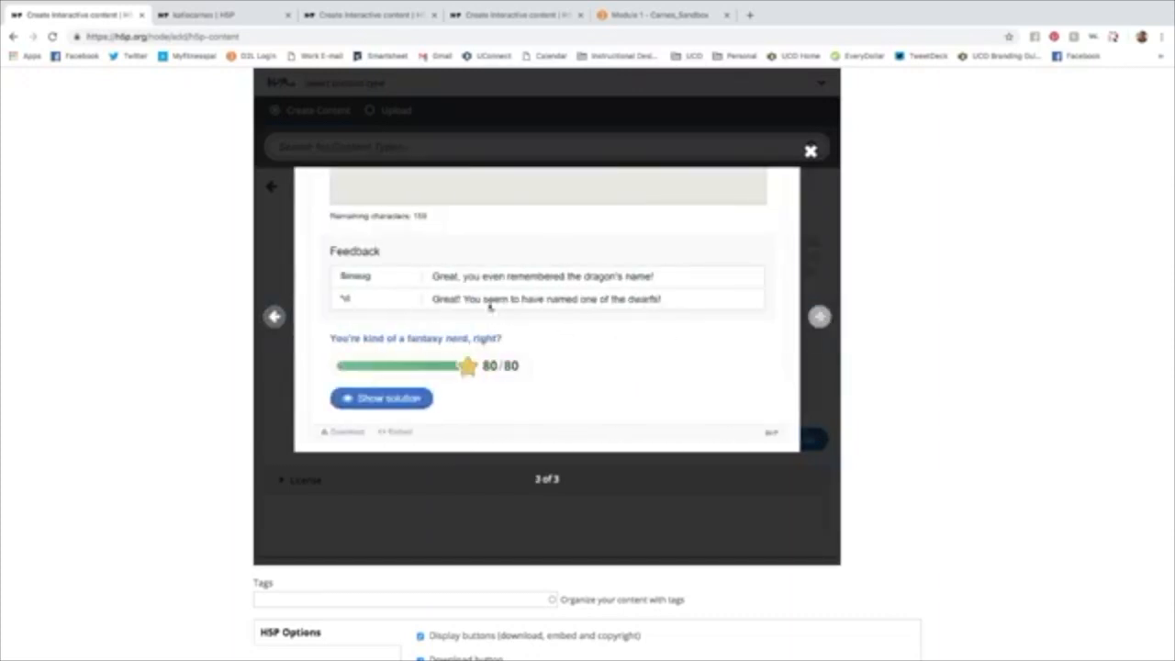
left_click(811, 152)
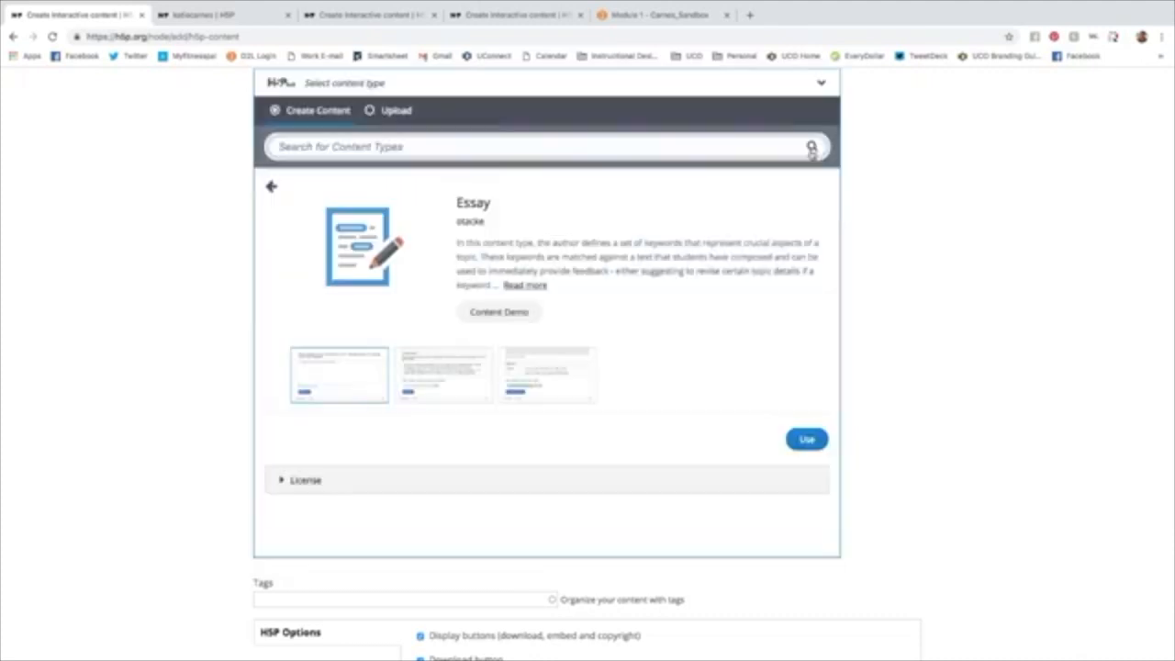
left_click(271, 188)
Step: View the Fill in the Blanks details and its first sample screenshot, and return to the list of content types
scroll(530, 352, "down", 10)
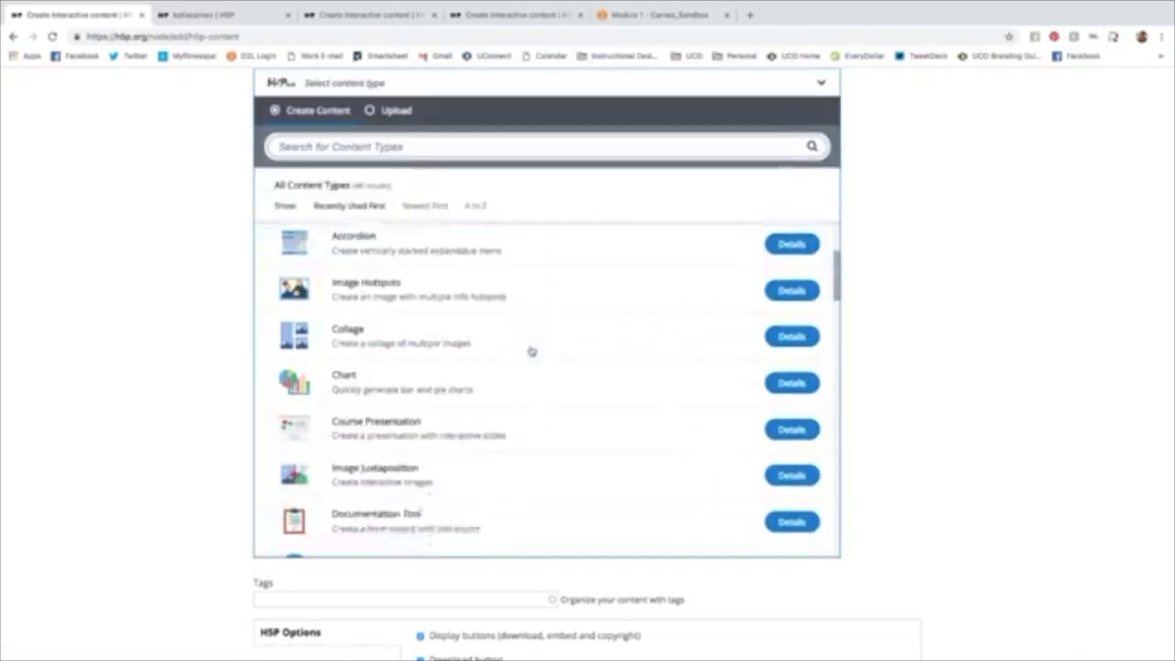
scroll(531, 352, "down", 9)
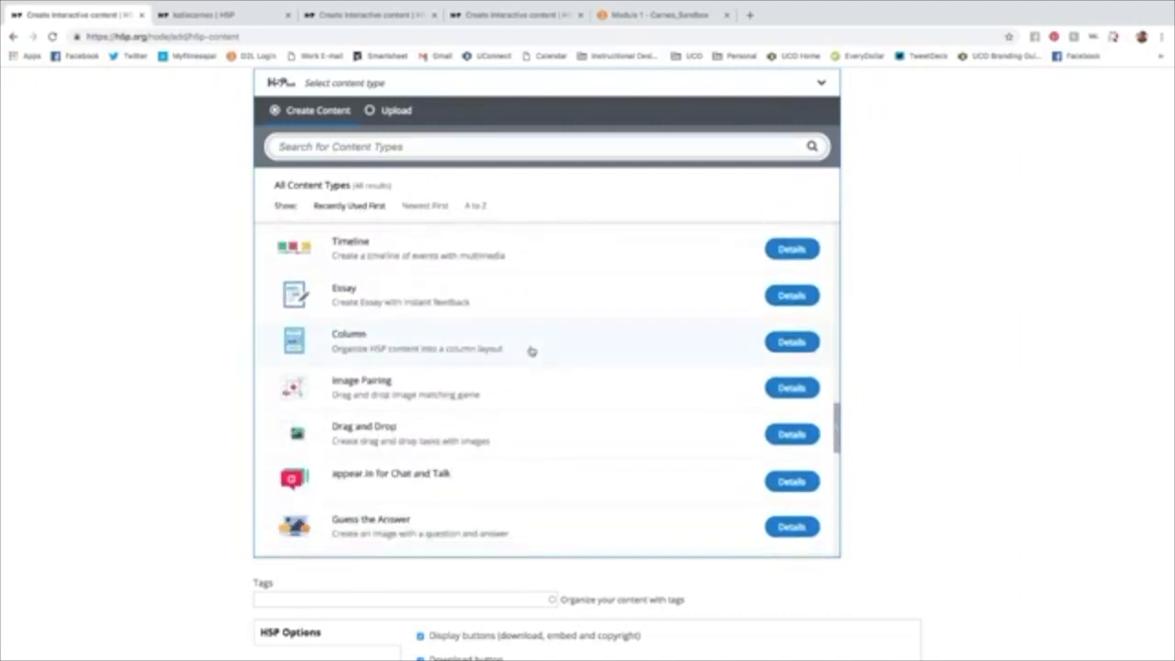
scroll(531, 351, "down", 1)
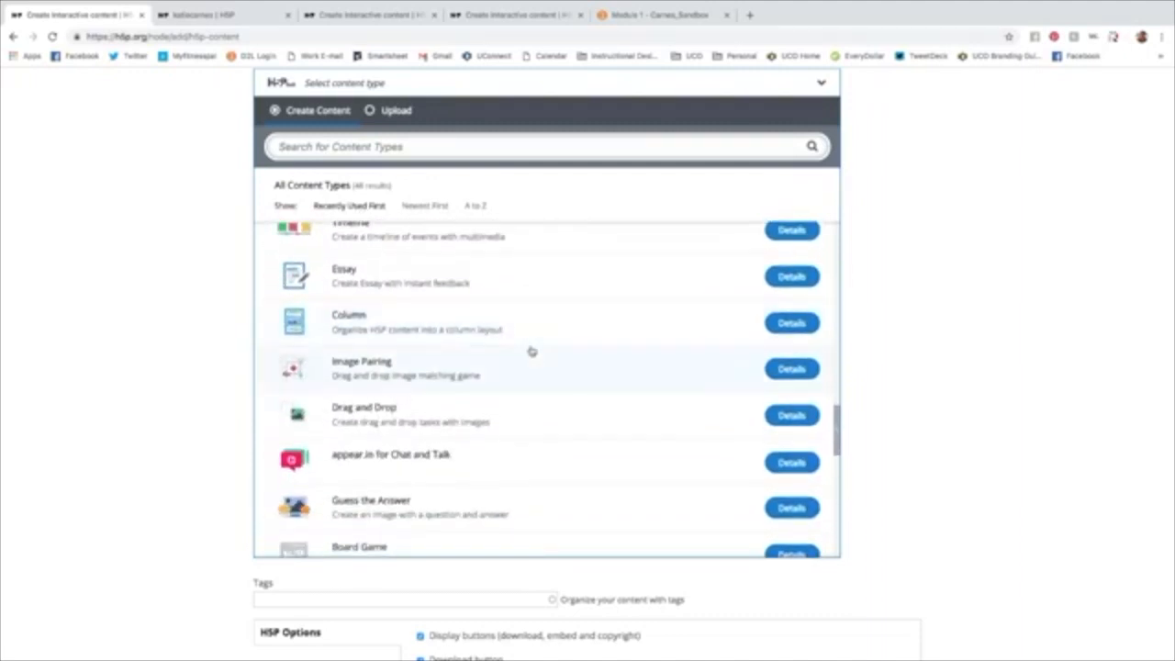
scroll(531, 352, "down", 1)
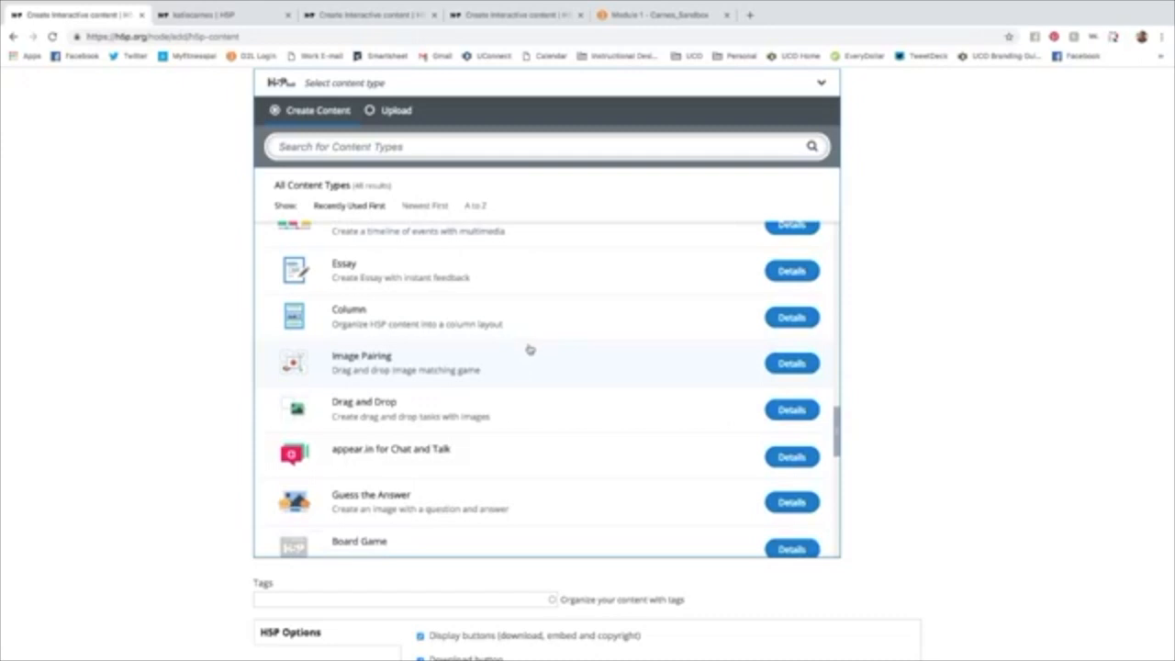
scroll(542, 342, "down", 1)
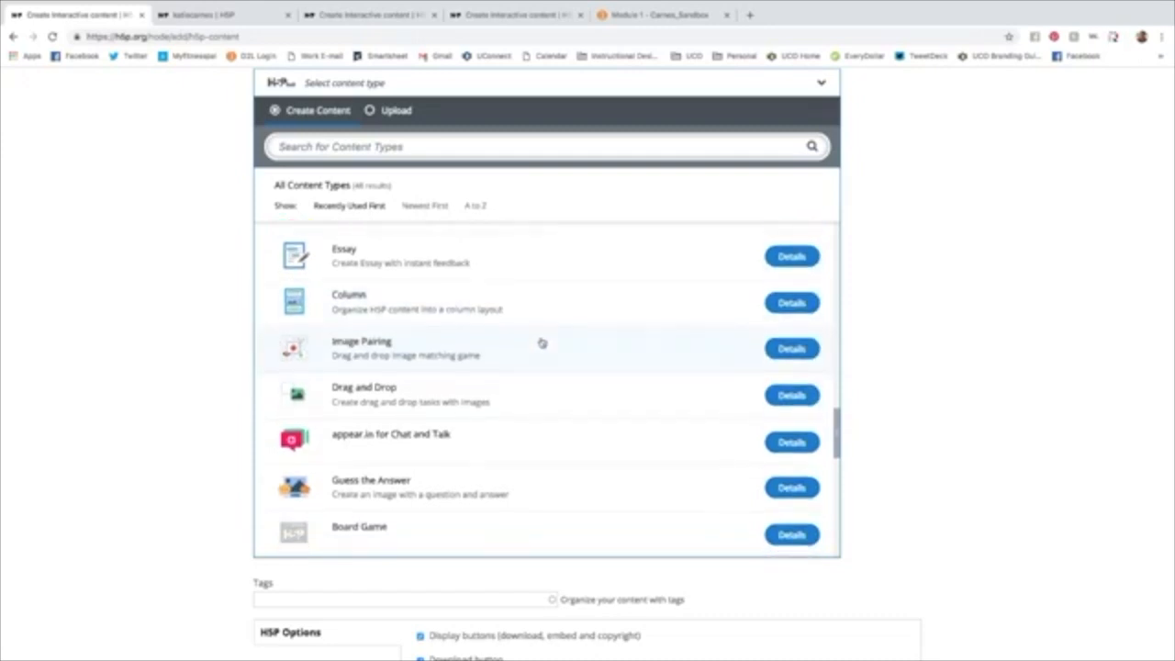
scroll(542, 342, "down", 5)
scroll(542, 342, "down", 2)
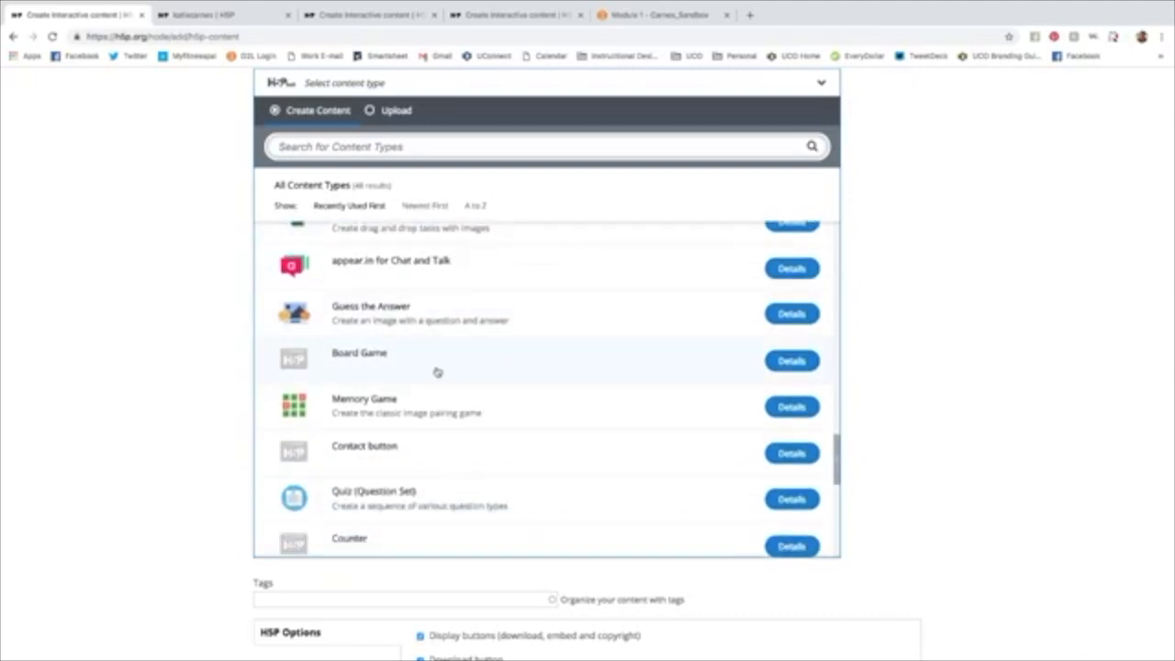
scroll(437, 371, "down", 8)
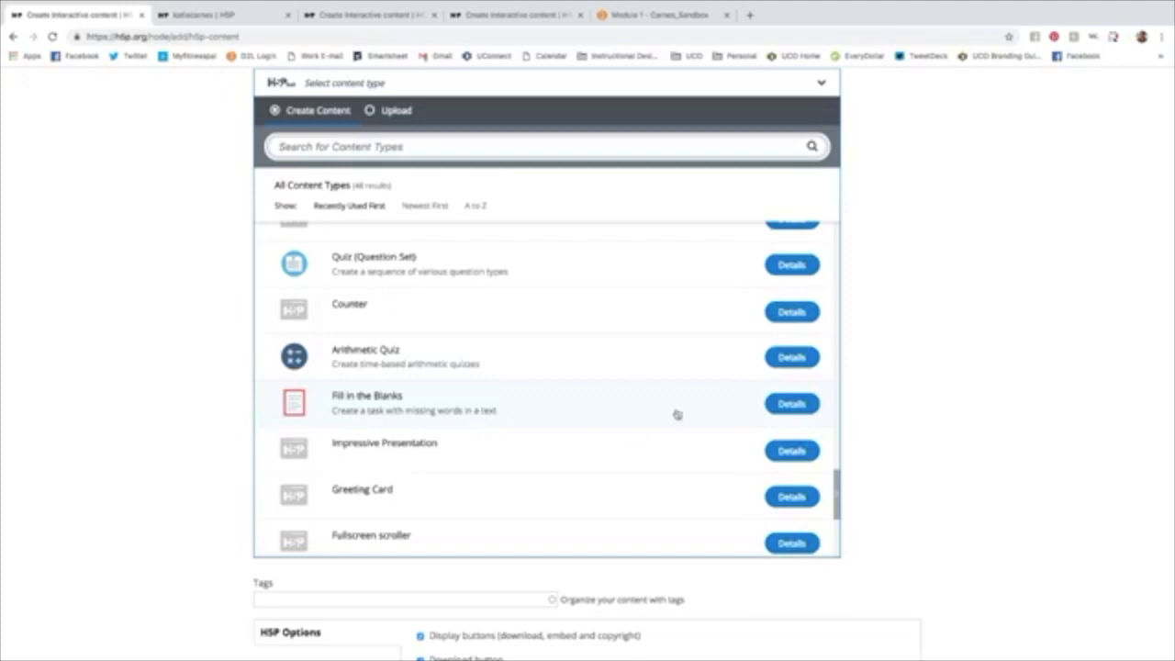
left_click(802, 404)
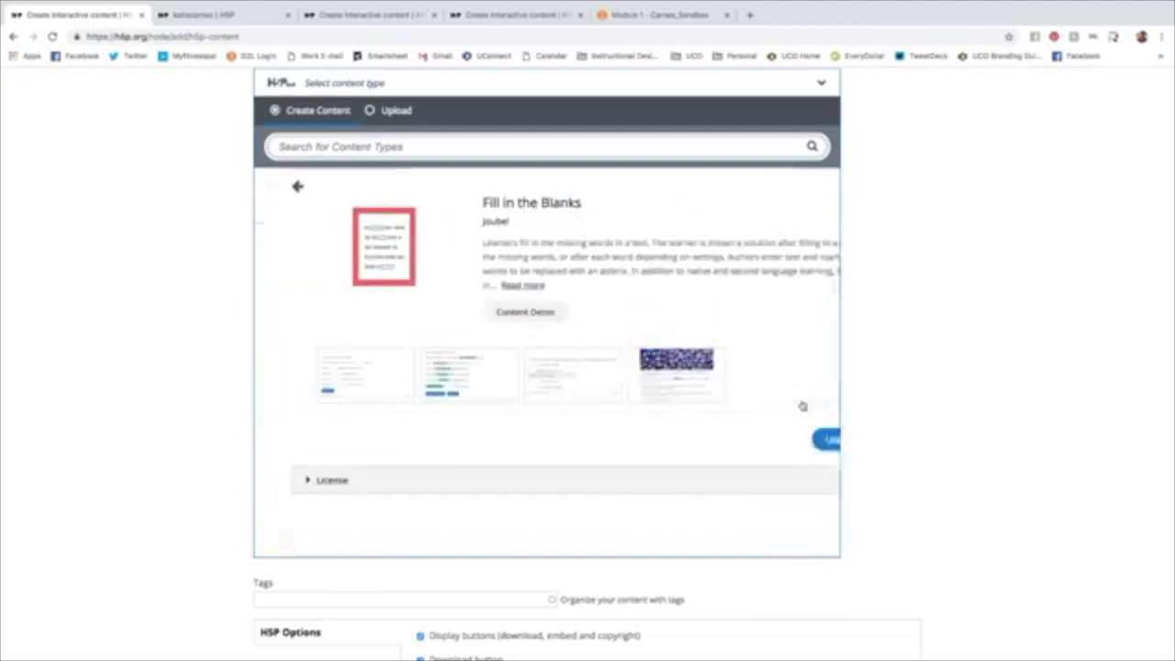
left_click(326, 396)
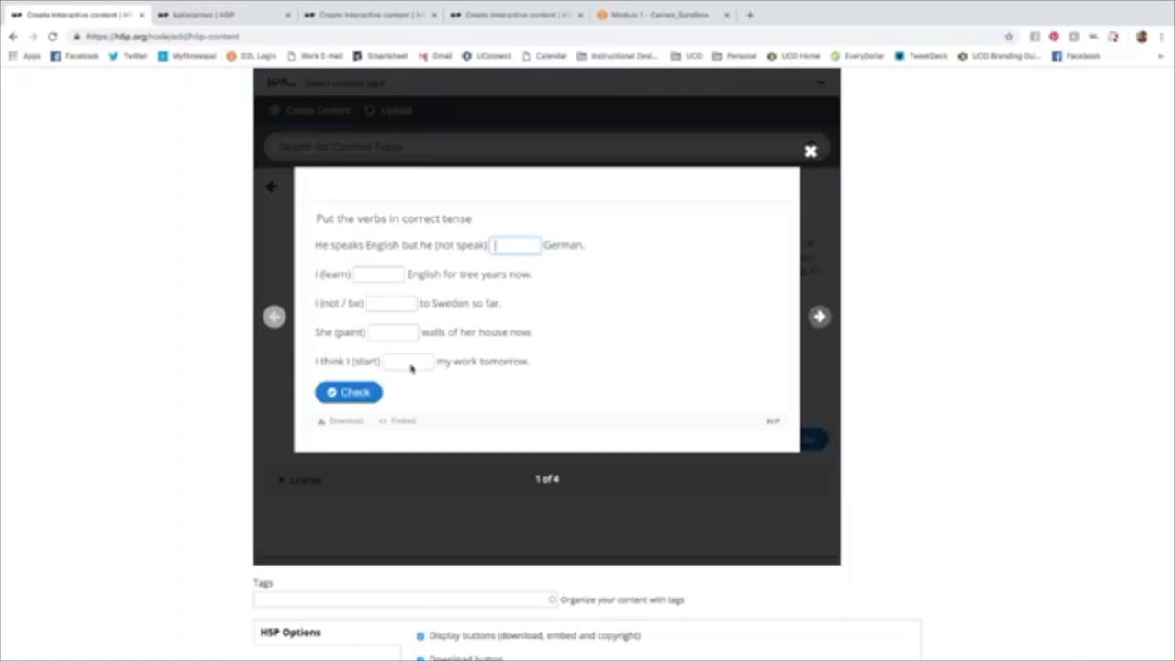
left_click(811, 151)
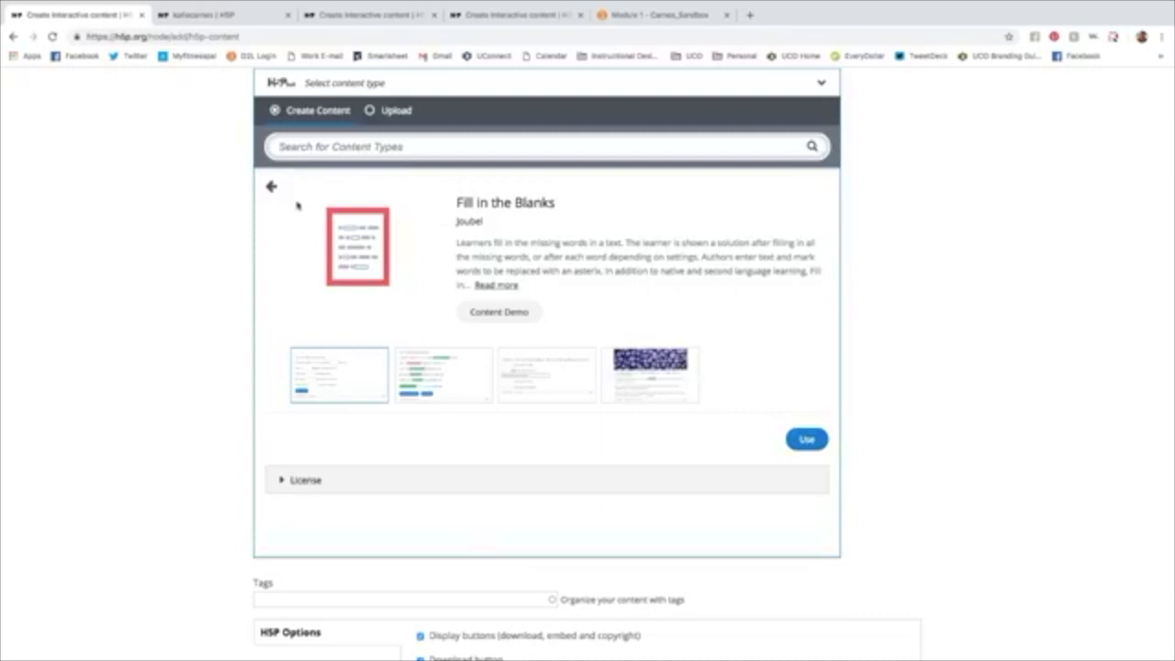
left_click(271, 186)
Step: Examine the rest of the content type list through its last entries, including Interactive Video, Dialog Cards, Summary and Personality Quiz
scroll(459, 349, "down", 5)
scroll(471, 359, "down", 10)
scroll(471, 359, "down", 3)
scroll(471, 358, "down", 3)
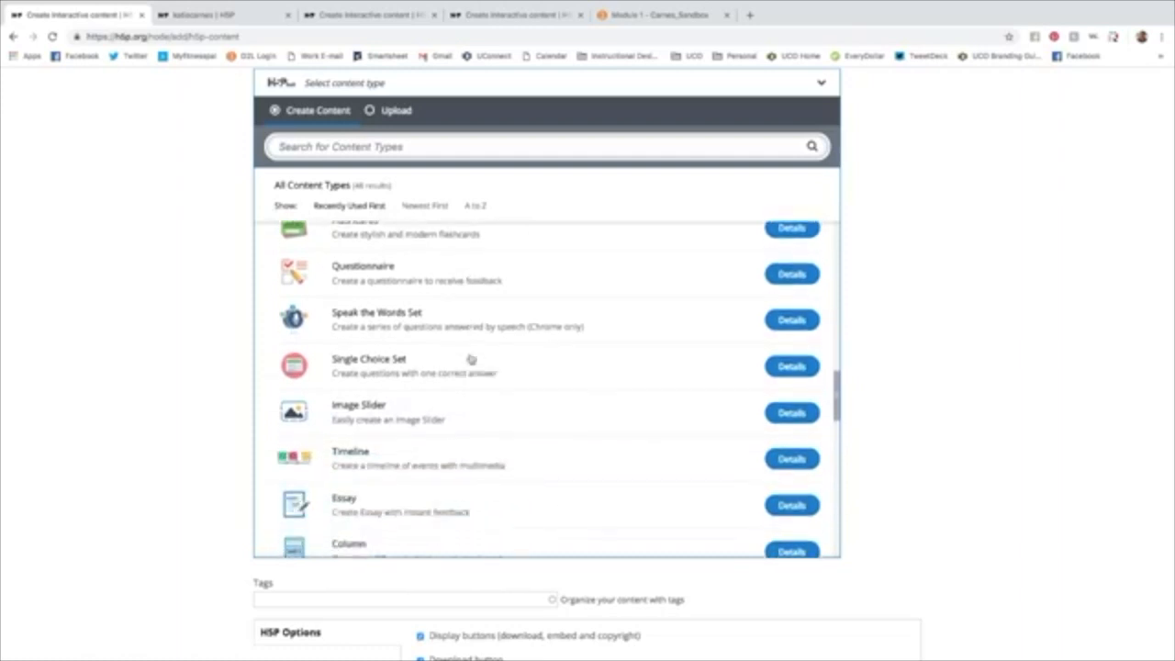
scroll(470, 359, "down", 5)
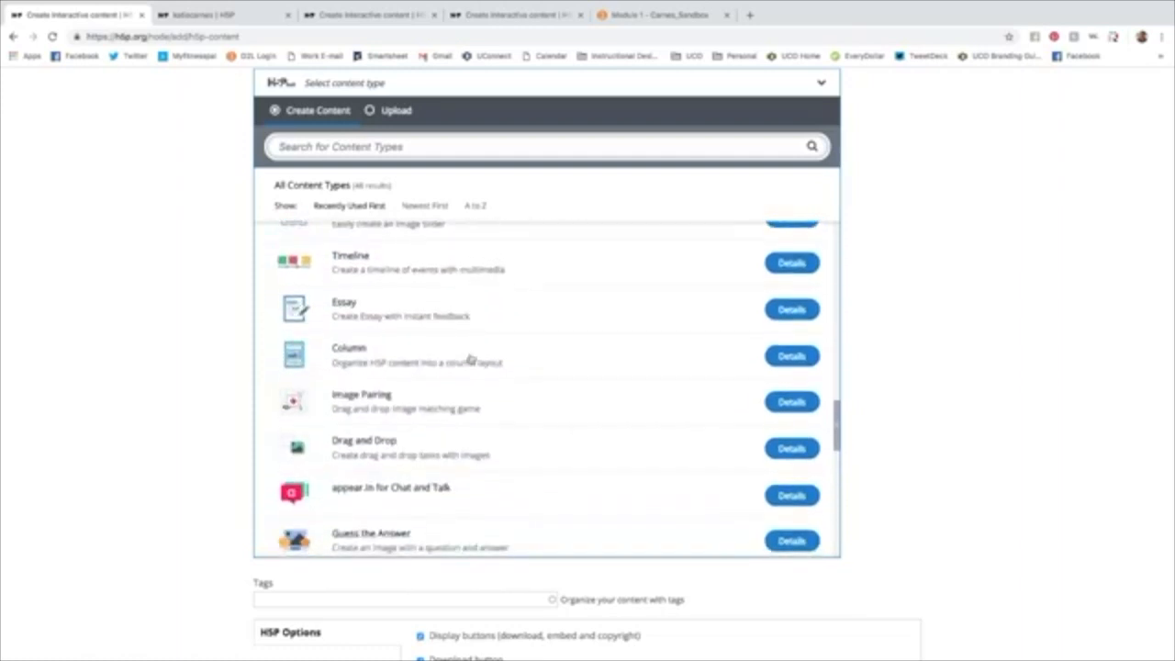
scroll(471, 359, "down", 6)
scroll(471, 359, "down", 7)
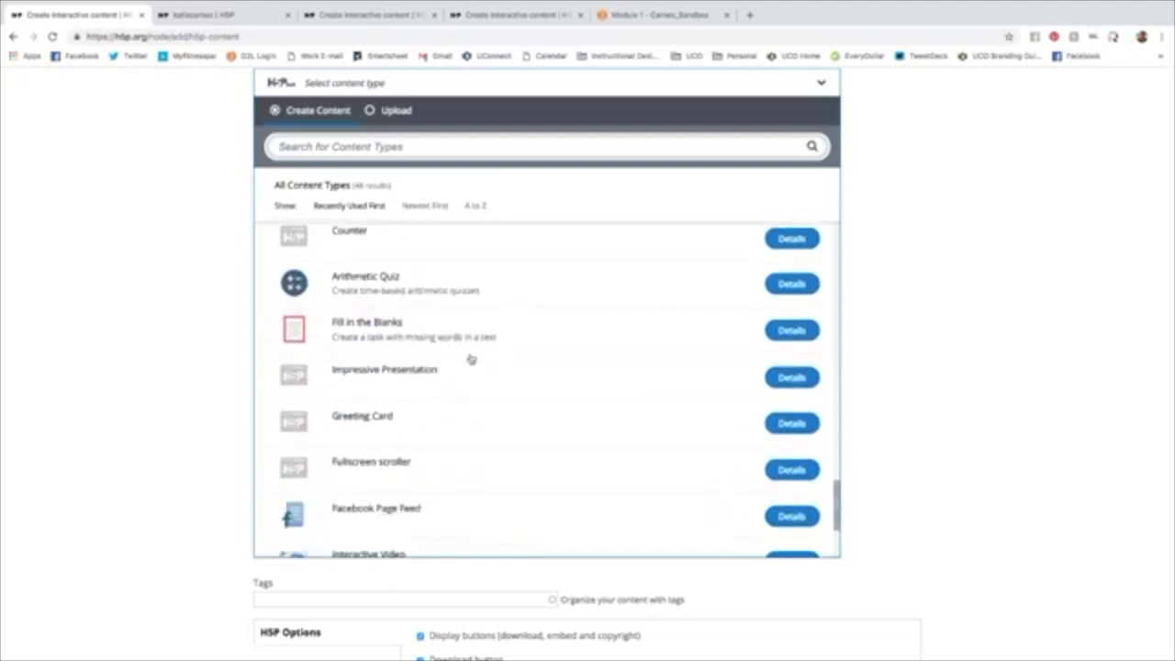
scroll(471, 359, "down", 2)
scroll(471, 359, "down", 2)
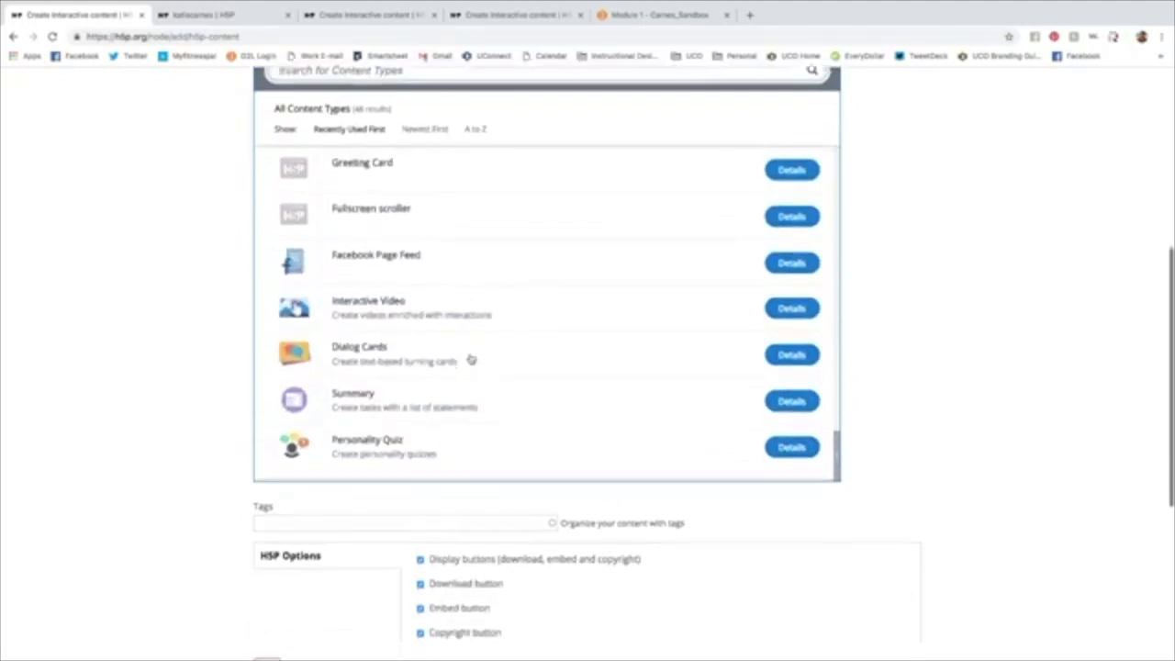
scroll(471, 359, "up", 2)
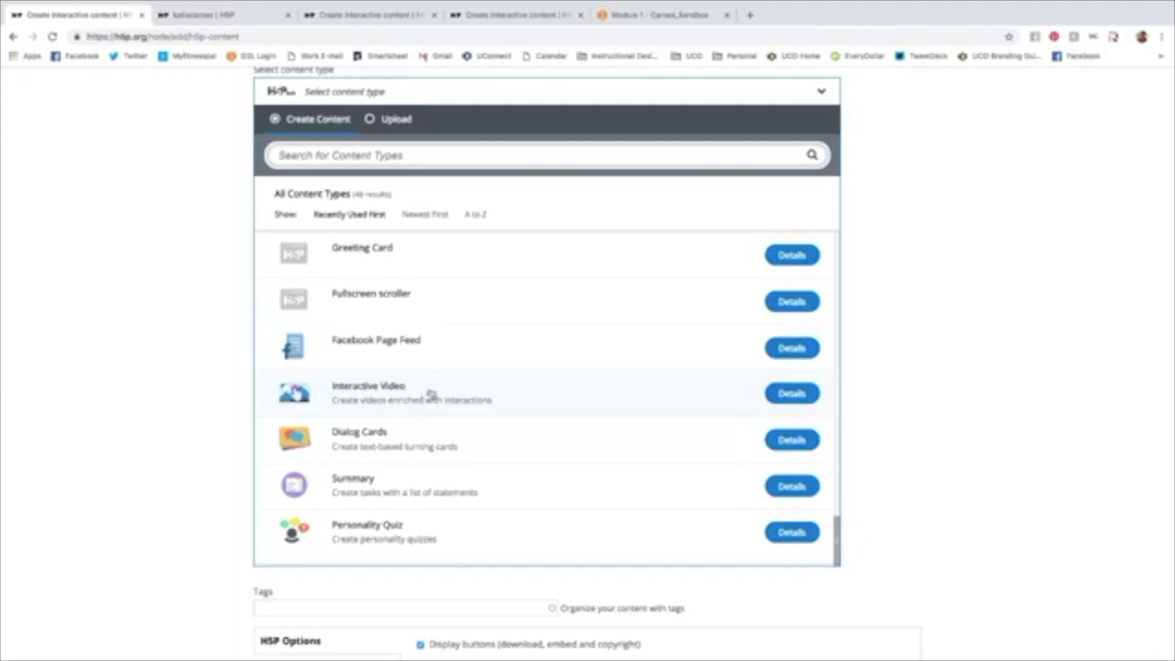
Step: Choose Find Multiple Hotspots as the content type for the new interactive content
scroll(492, 326, "up", 10)
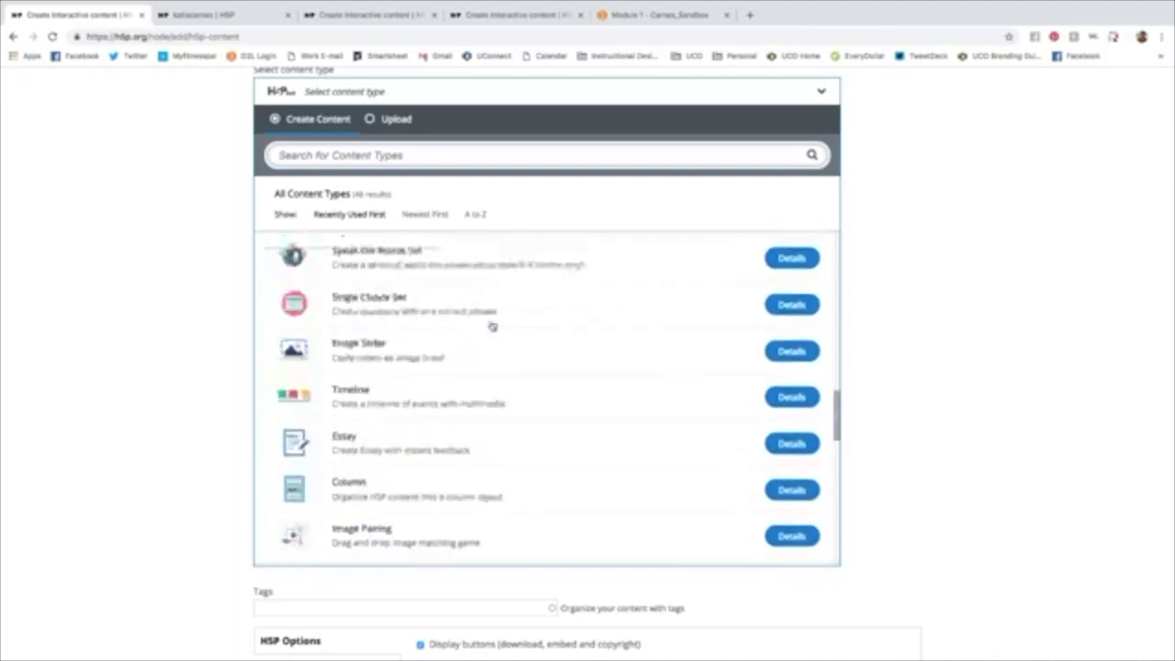
scroll(492, 326, "up", 5)
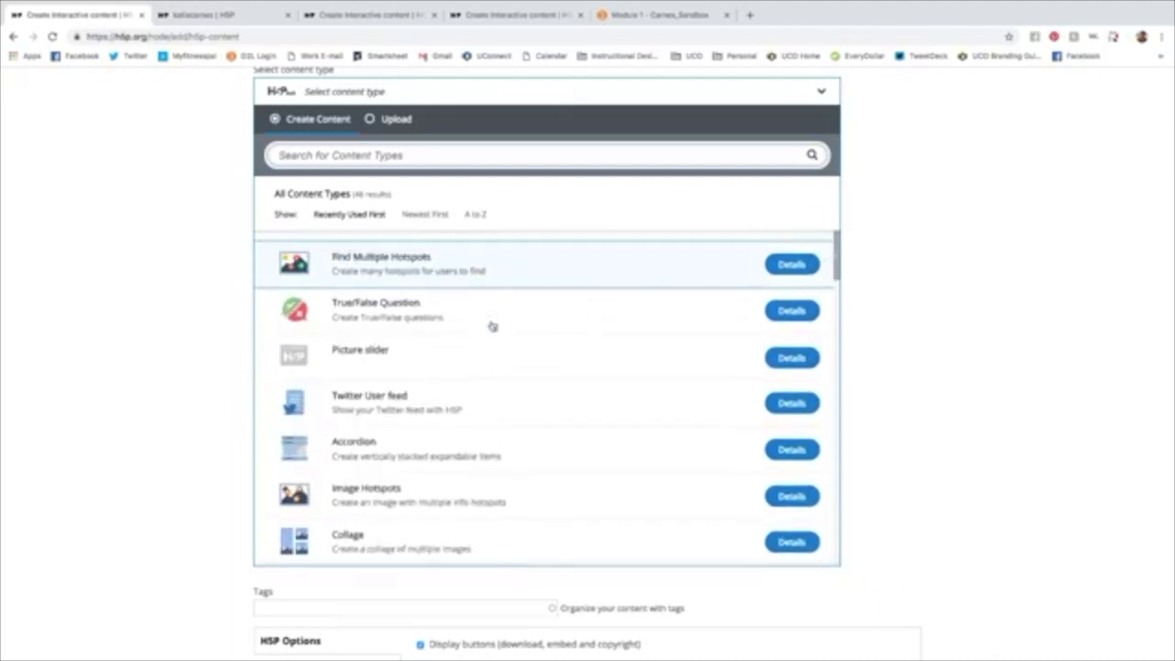
left_click(522, 265)
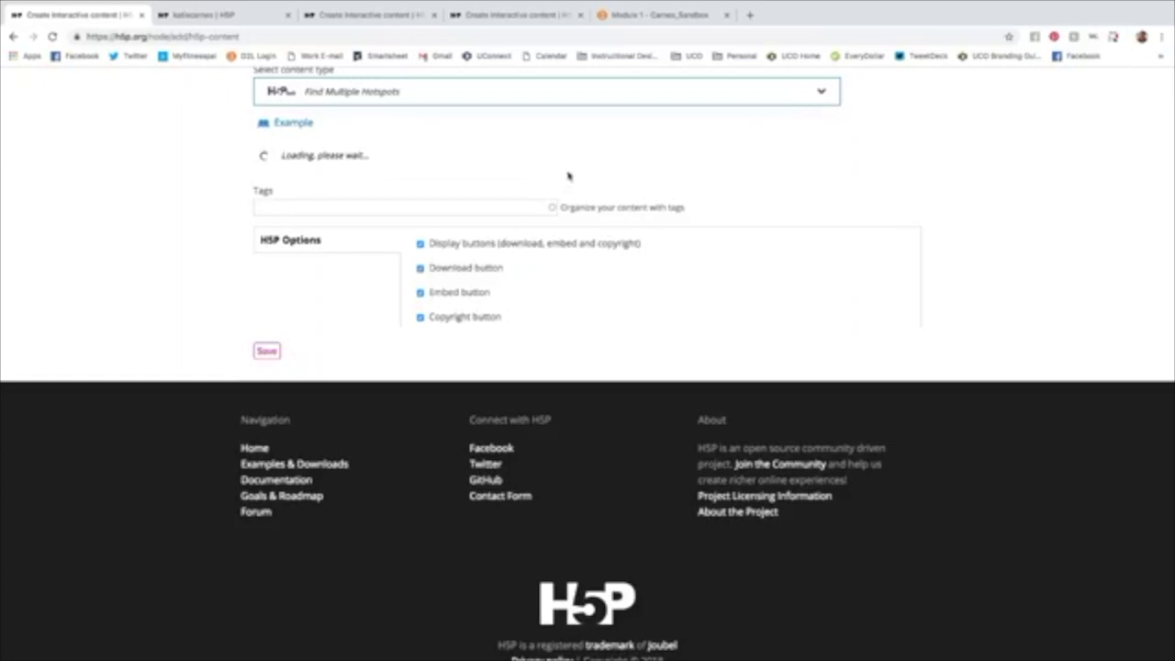
scroll(578, 172, "up", 2)
scroll(586, 170, "up", 2)
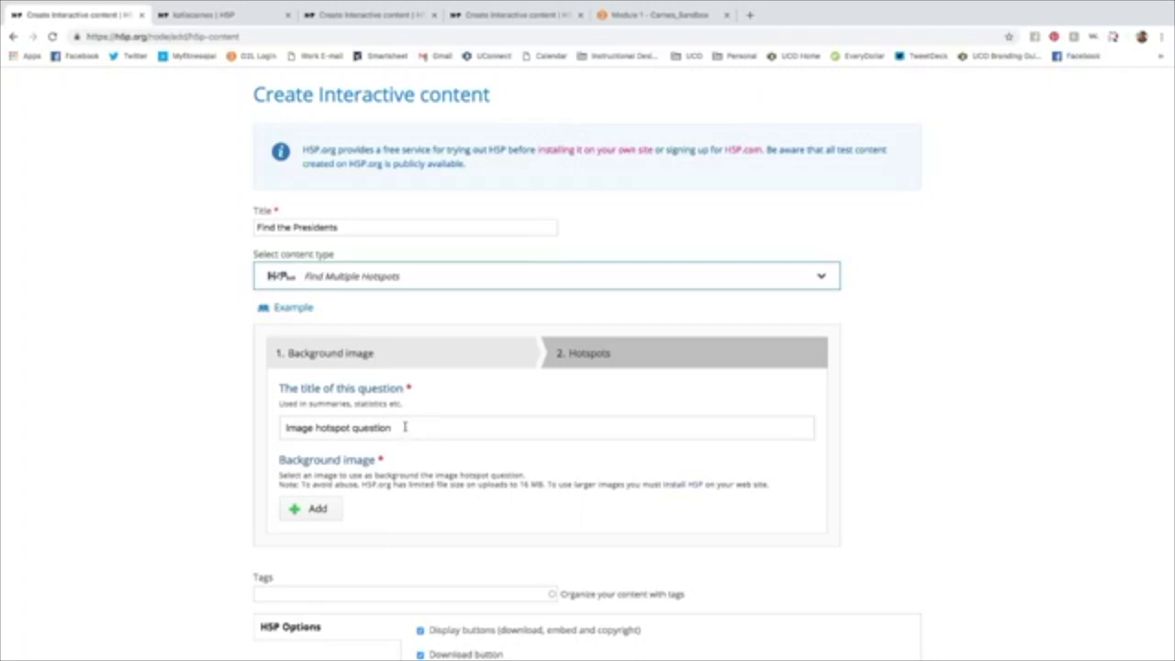
Step: Set the question's title to "Of the people below on the U.S bank notes, who WAS a president?"
left_click_drag(421, 428, 280, 428)
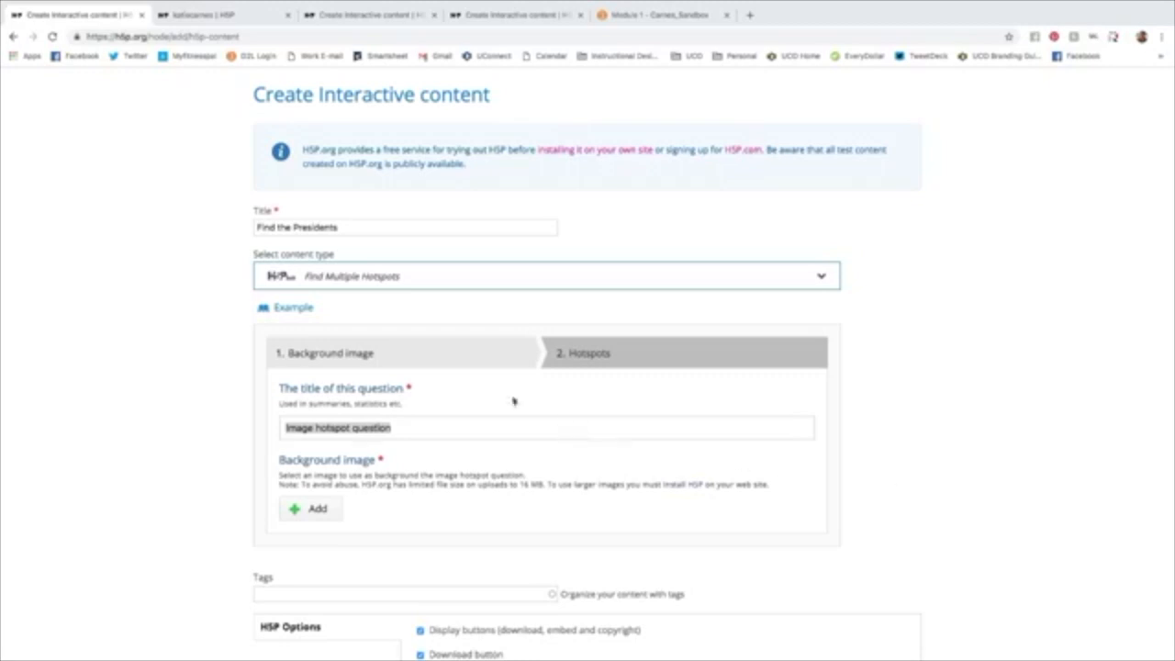
left_click(412, 428)
left_click_drag(442, 428, 283, 430)
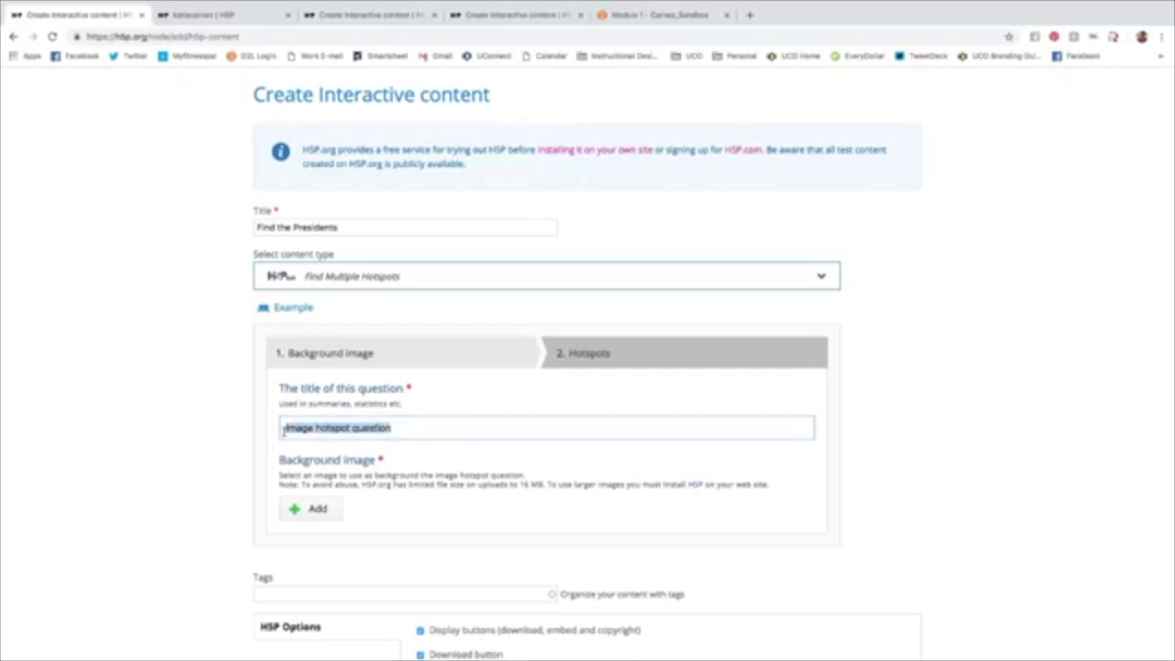
type("Of the people below on the U.S bank notes, who WAS a president?")
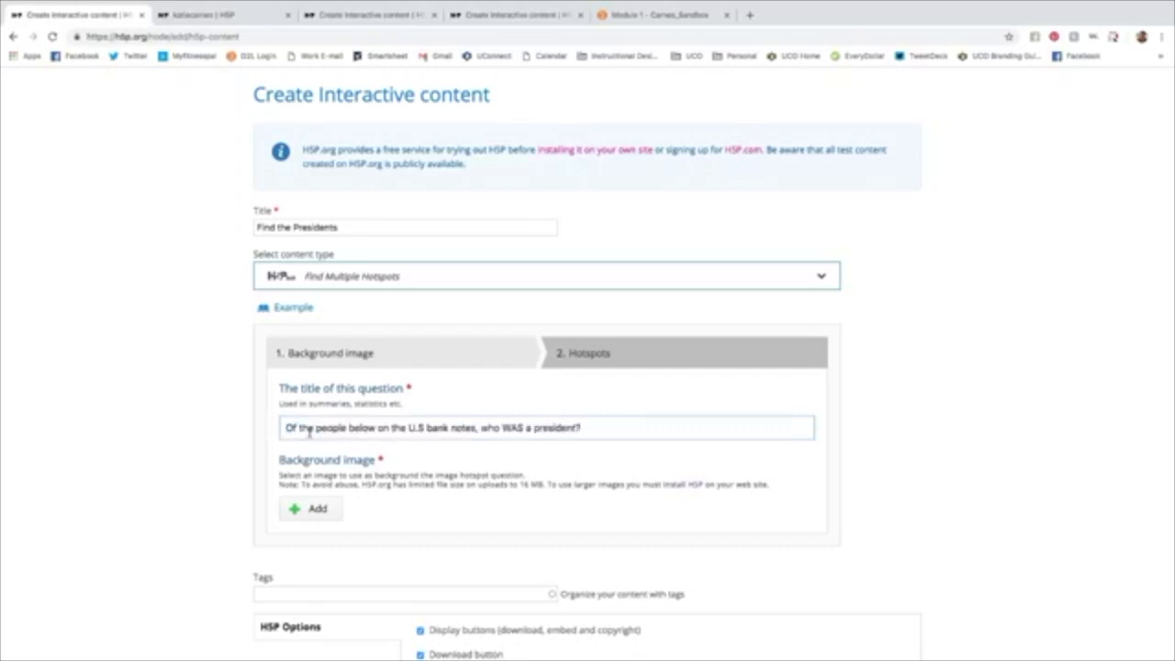
Step: Upload US Dollar.png from the Desktop as the question's background image
left_click(312, 511)
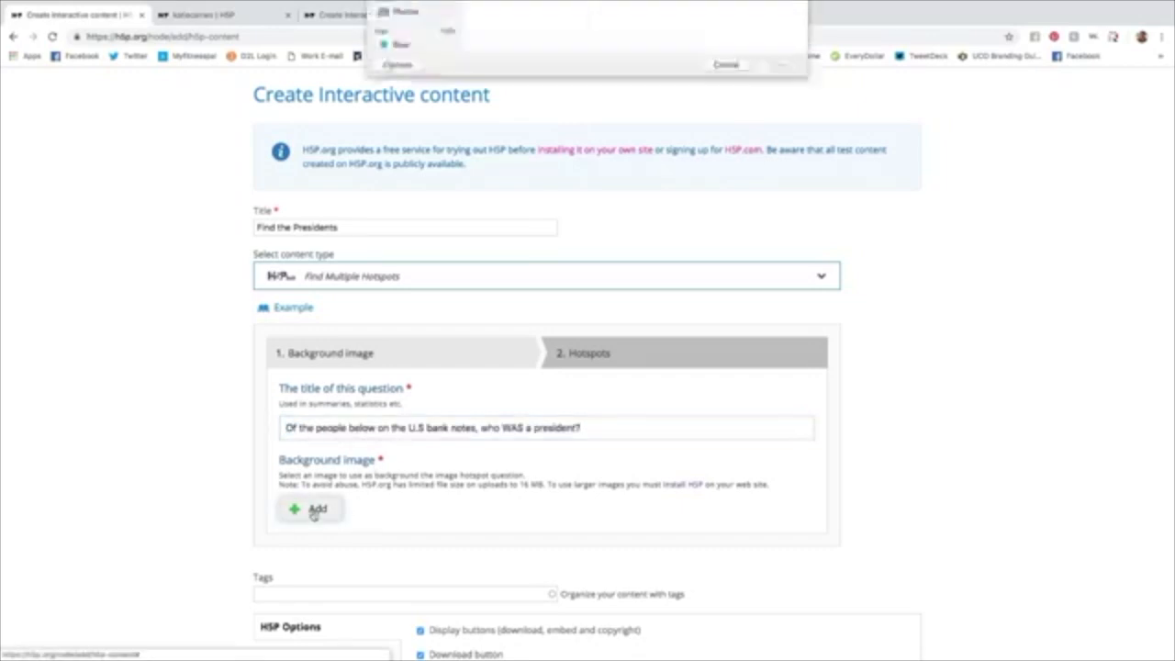
left_click(517, 53)
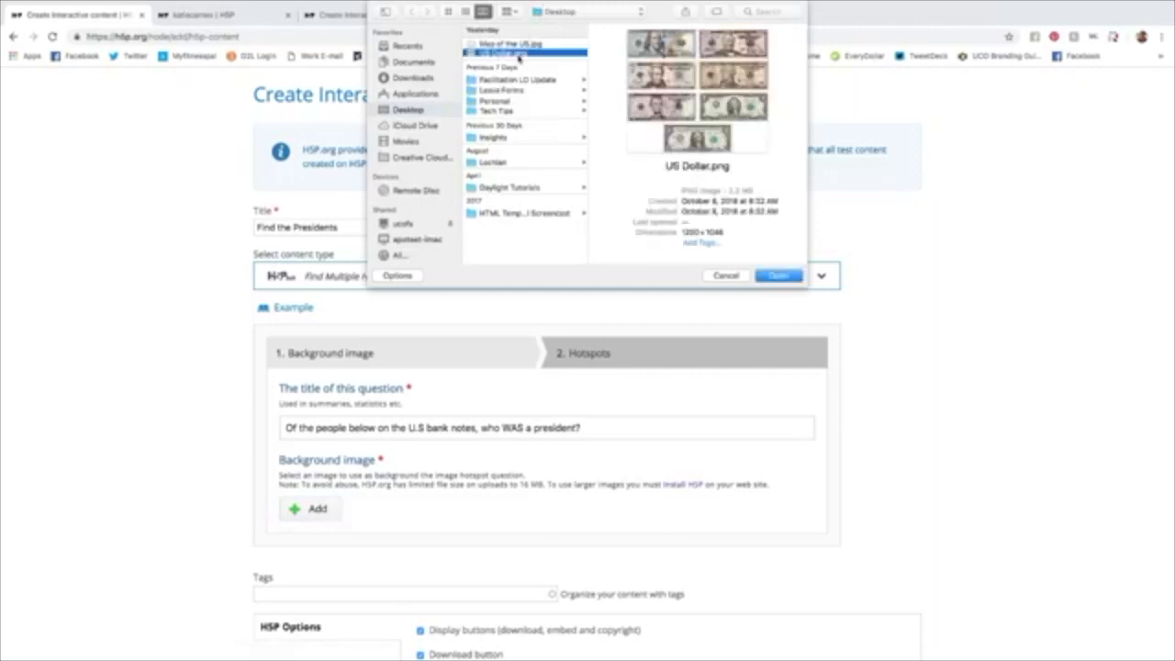
left_click(774, 275)
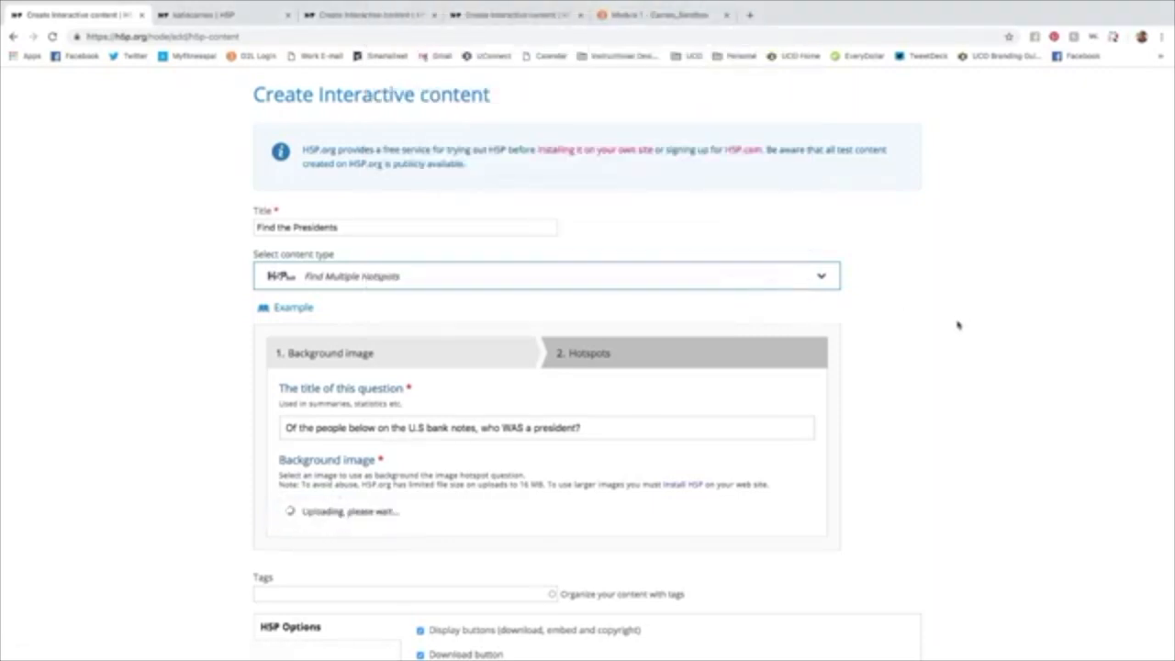
scroll(957, 325, "down", 1)
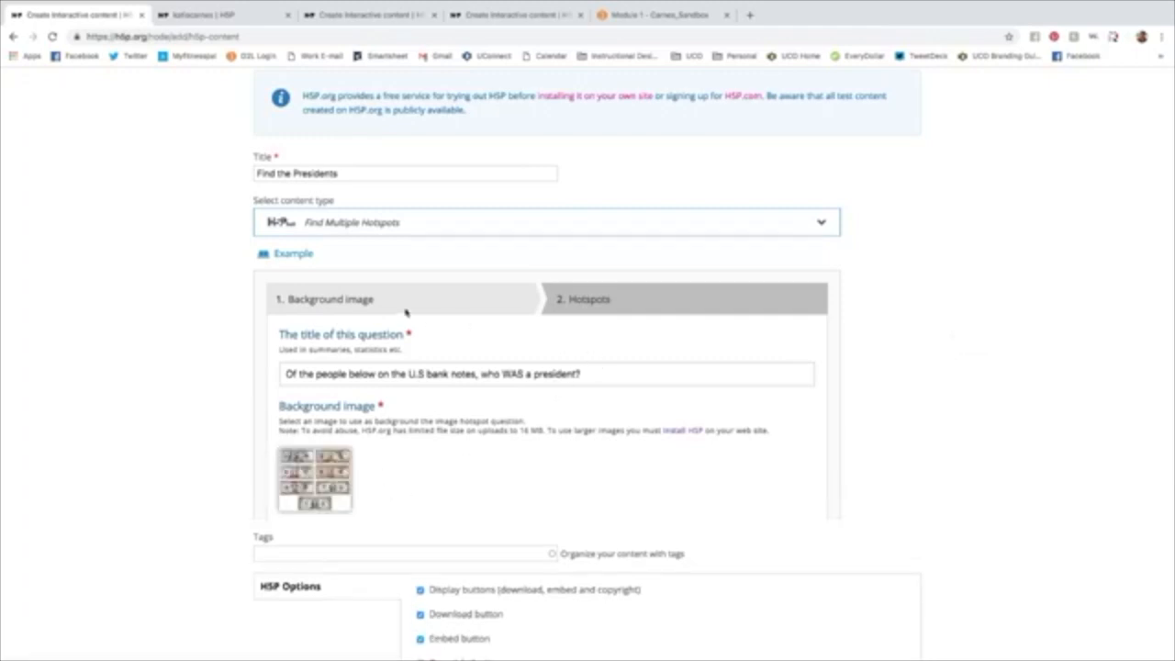
Step: In the Hotspots stage, enter "Of the people below on the U.S bank notes, who WAS a president?" as both task description and hotspot name
left_click(588, 302)
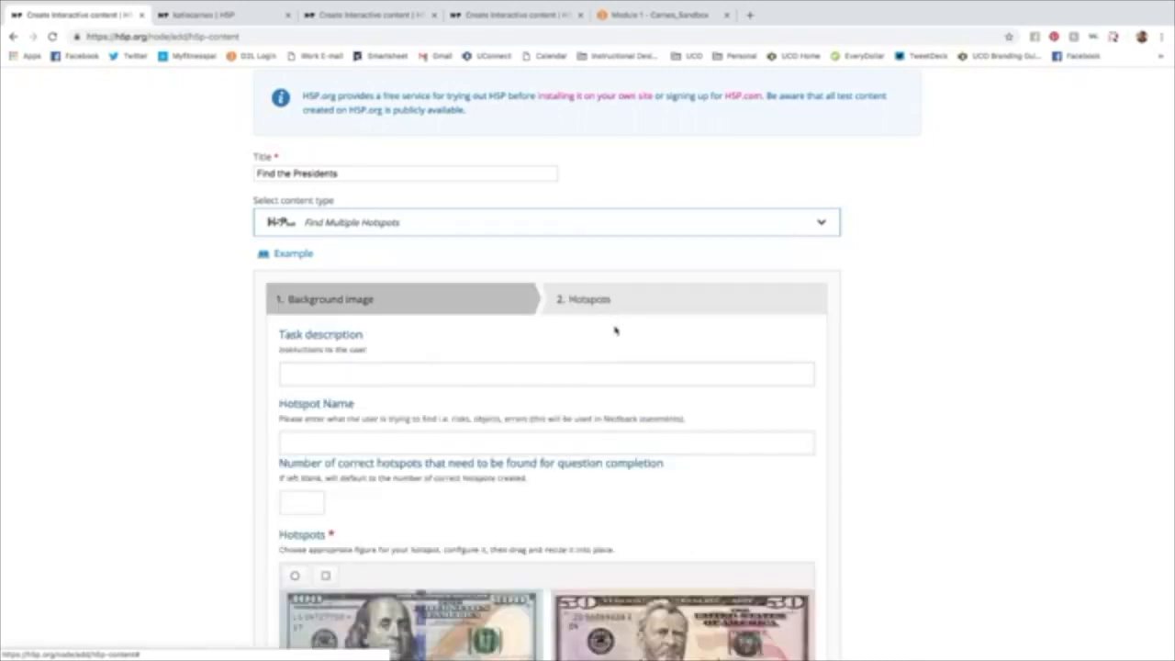
scroll(614, 328, "down", 2)
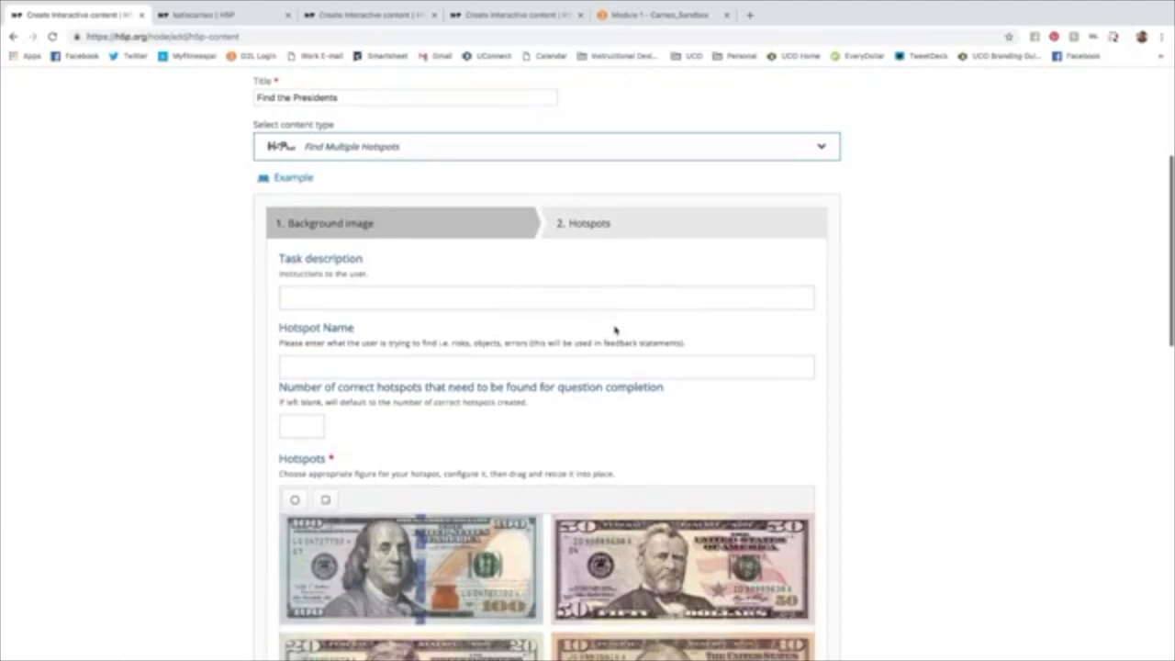
left_click(318, 298)
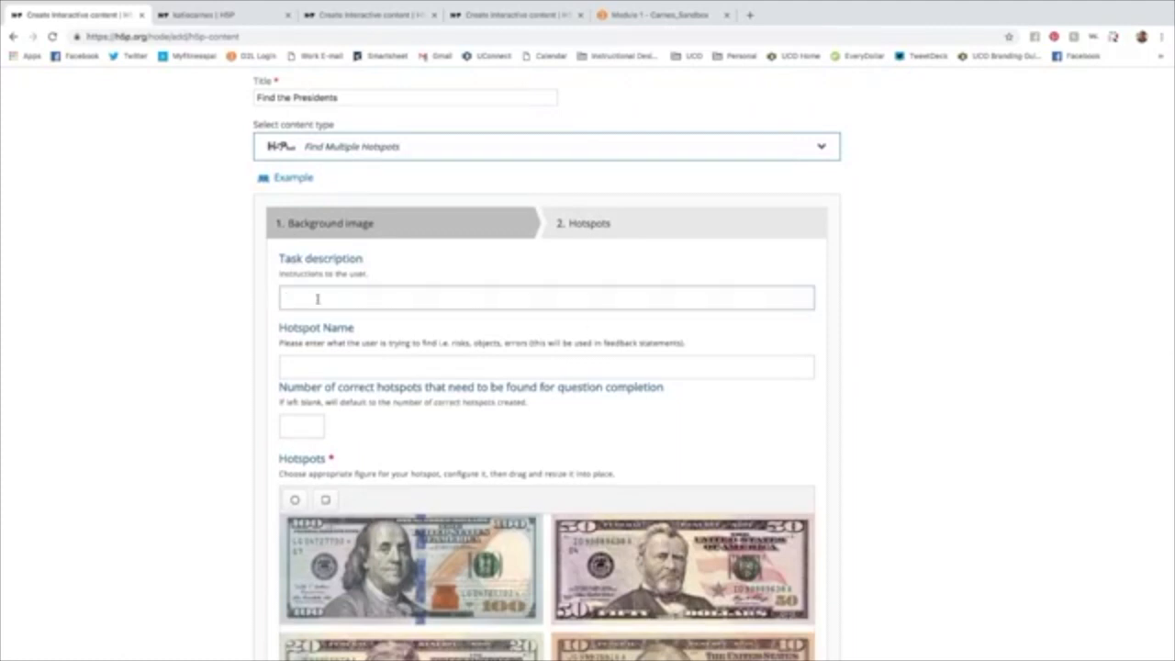
type("Of the people below on the U.S bank notes, who WAS a president?")
left_click(316, 359)
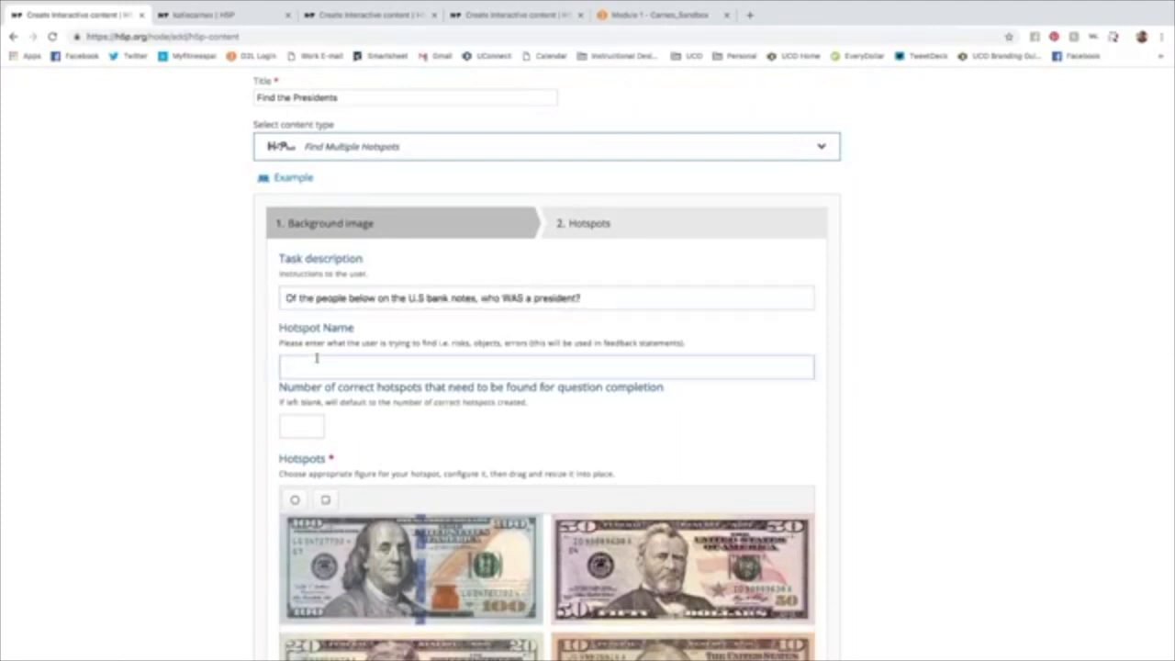
type("Of the people below on the U.S bank notes, who WAS a president?")
Step: Set the number of correct hotspots that need to be found for question completion to 5
scroll(685, 422, "down", 1)
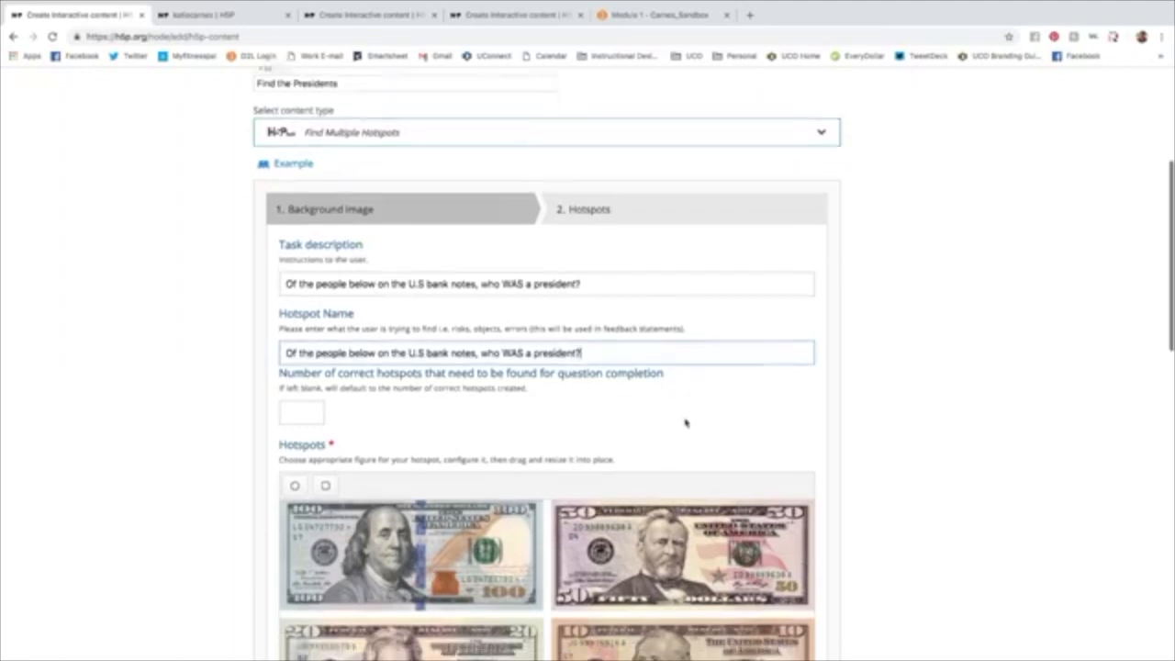
scroll(685, 422, "down", 1)
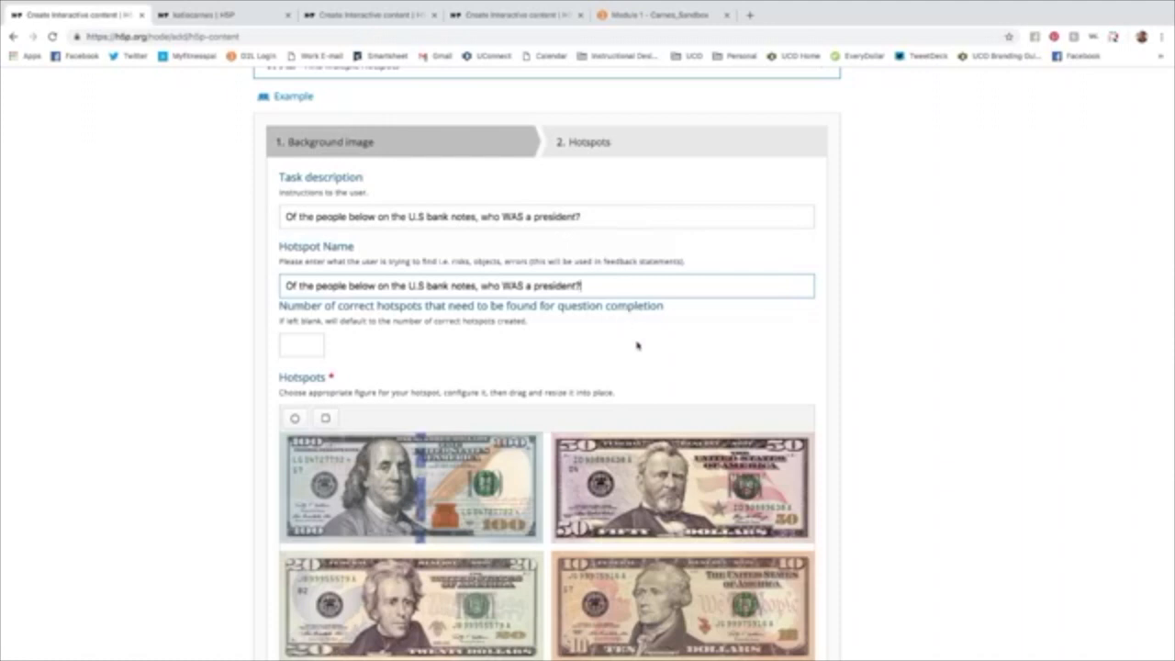
scroll(413, 367, "down", 4)
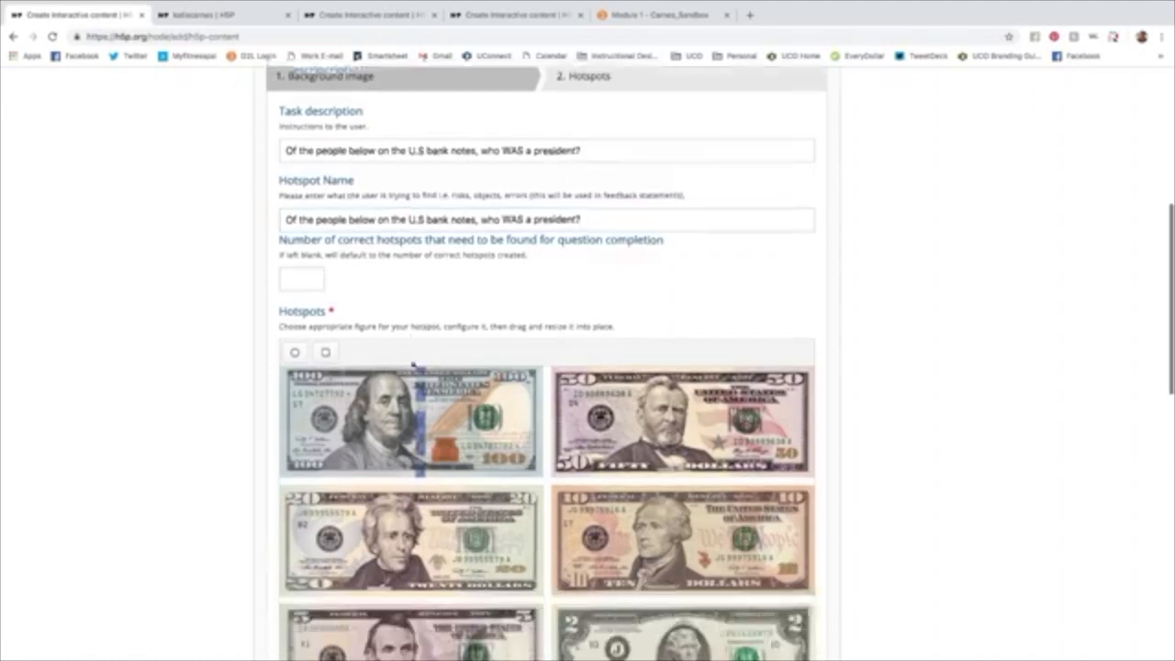
scroll(413, 362, "up", 2)
scroll(413, 363, "down", 4)
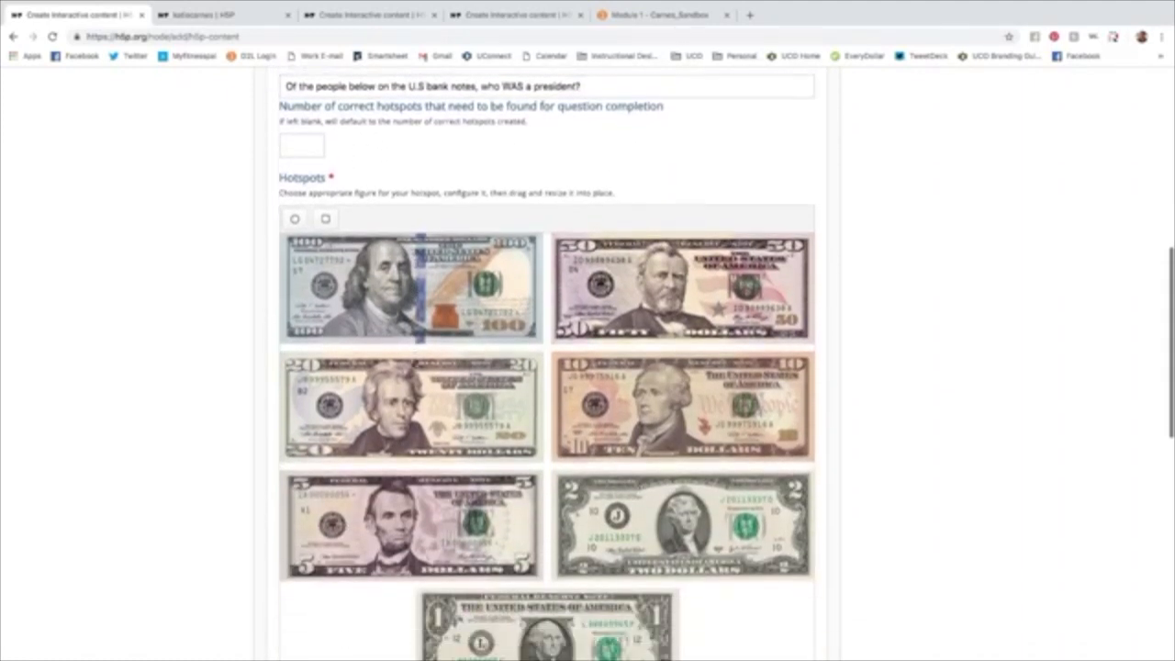
scroll(546, 386, "down", 1)
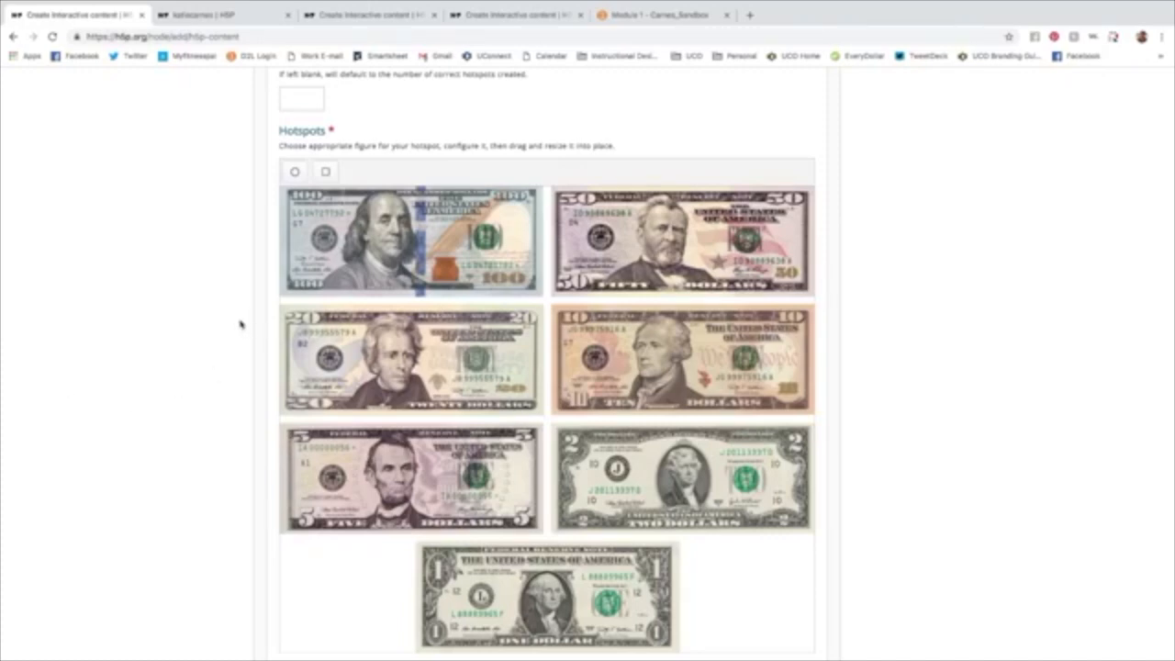
scroll(241, 323, "up", 2)
scroll(241, 323, "down", 3)
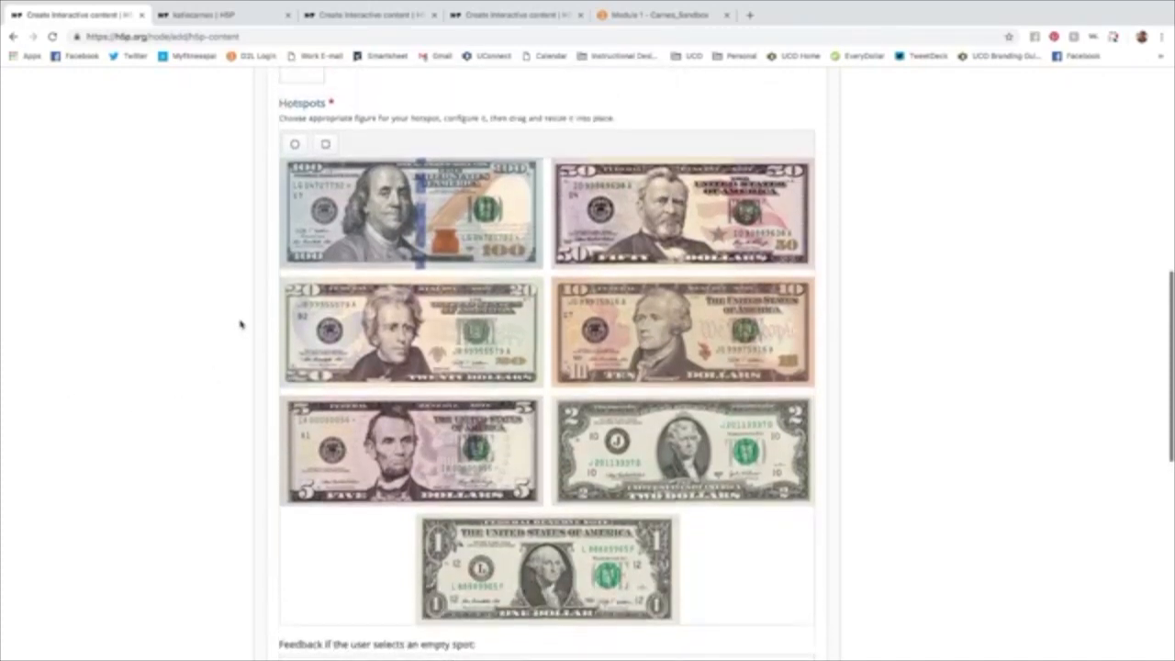
scroll(240, 323, "up", 3)
left_click(303, 212)
type("5")
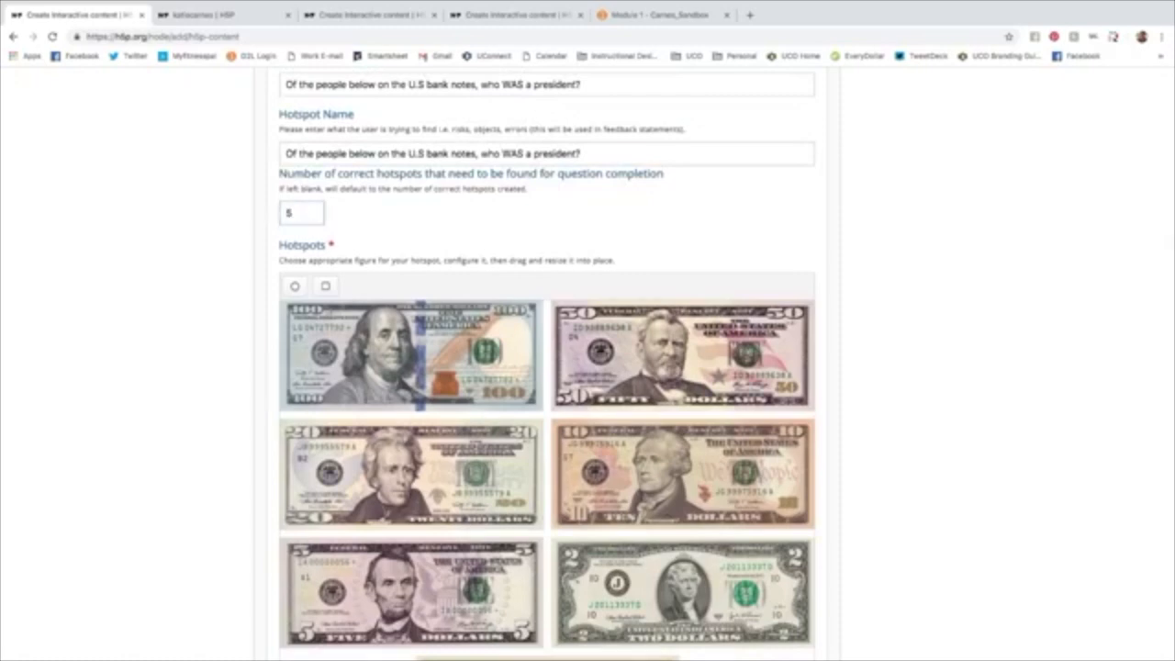
Step: Add a rectangular hotspot not marked as correct, with the feedback "Incorrect, you have found Benjamin Franklin"
scroll(222, 259, "down", 3)
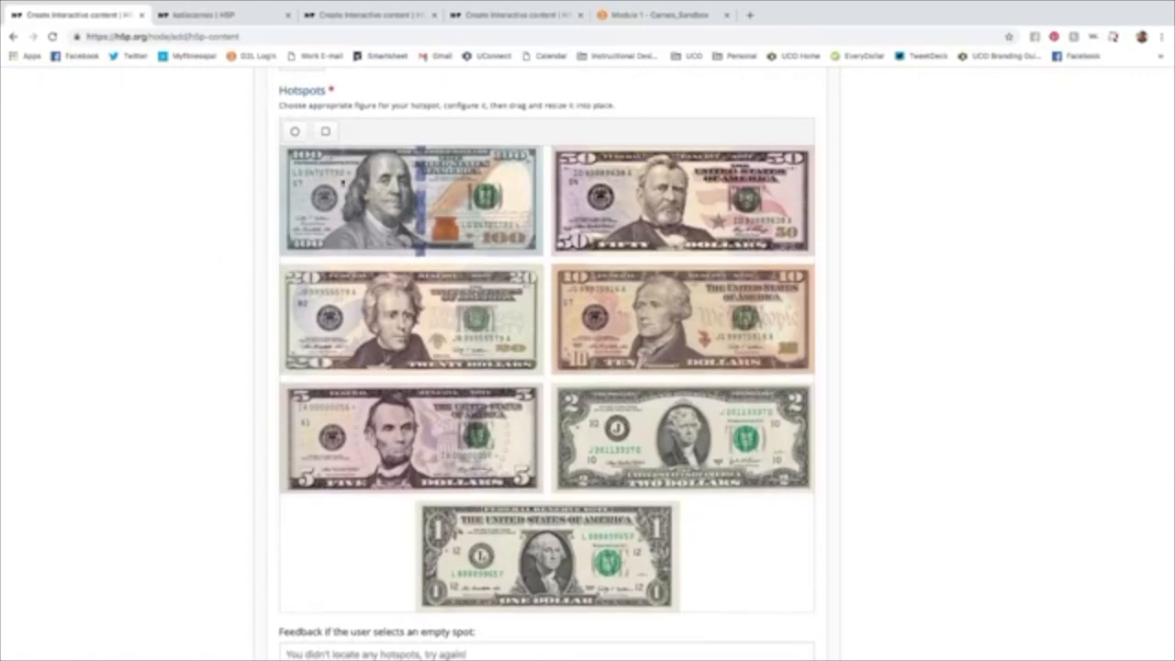
left_click(324, 133)
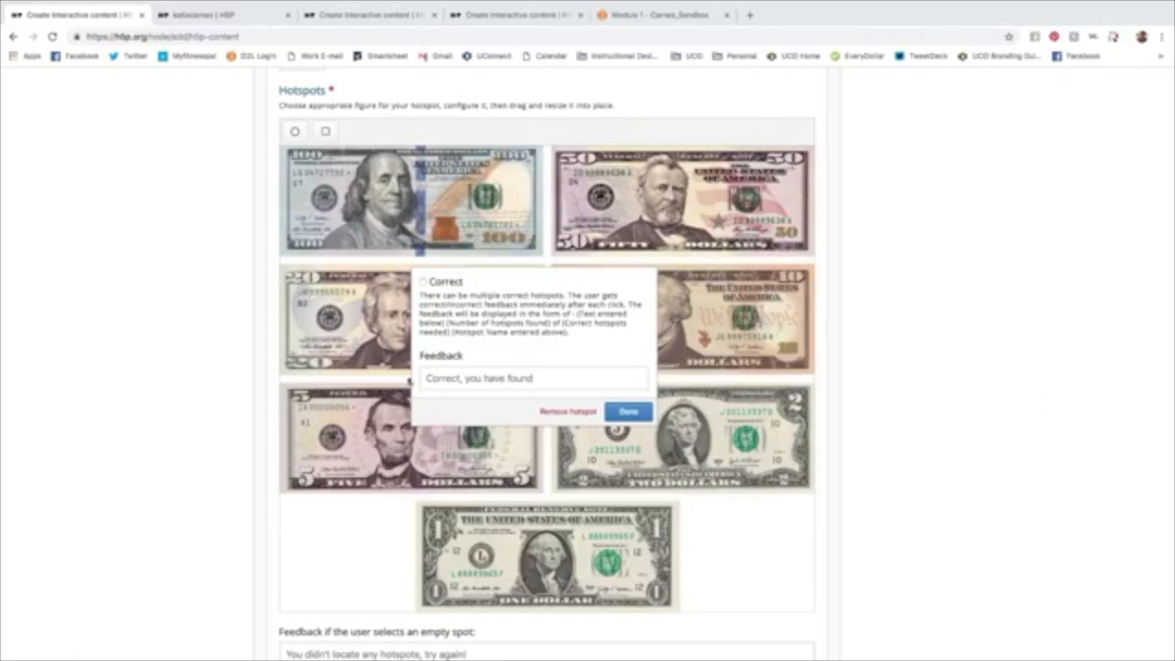
left_click(440, 378)
type("Incorrect, you have found Benjamin Franklin")
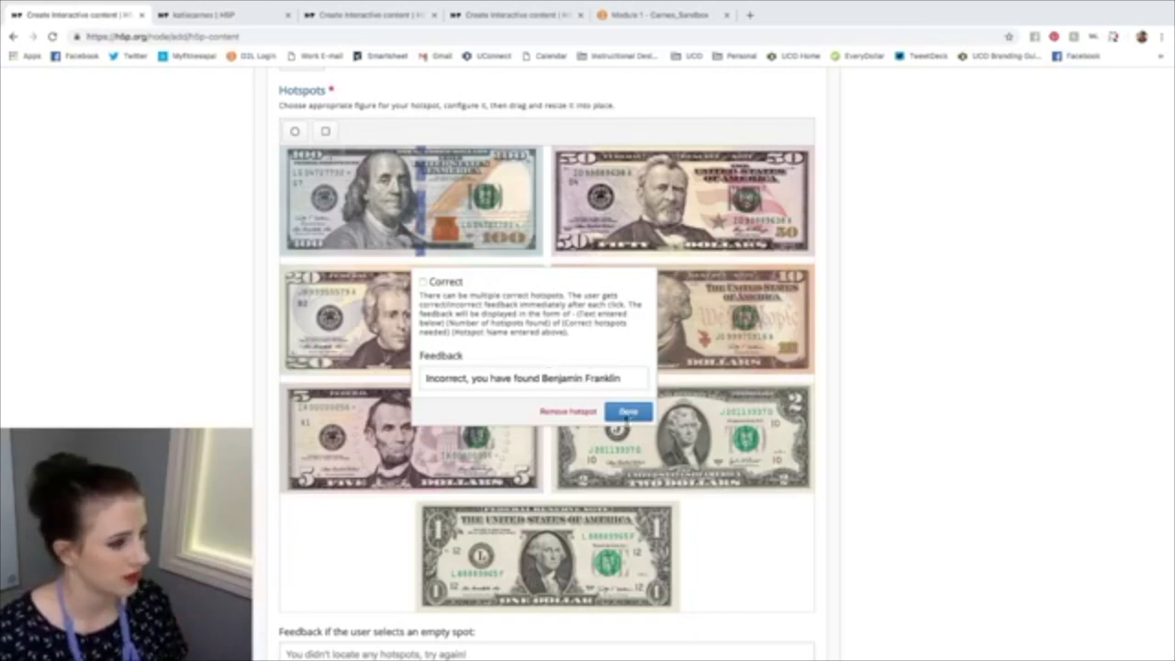
left_click(625, 413)
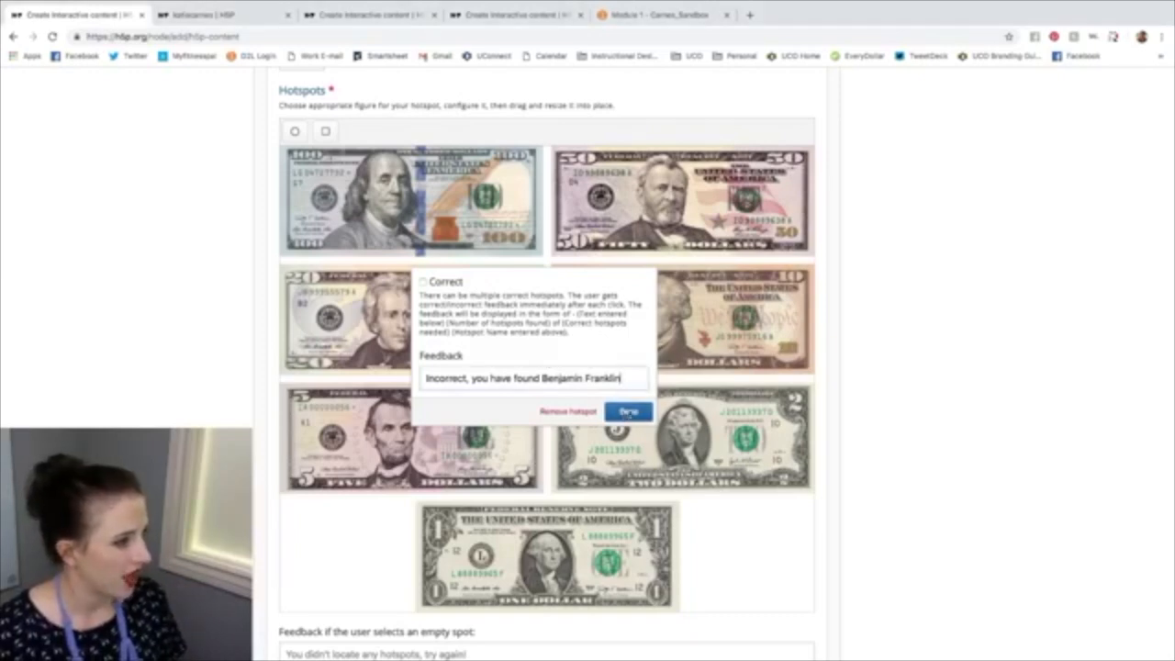
left_click(625, 414)
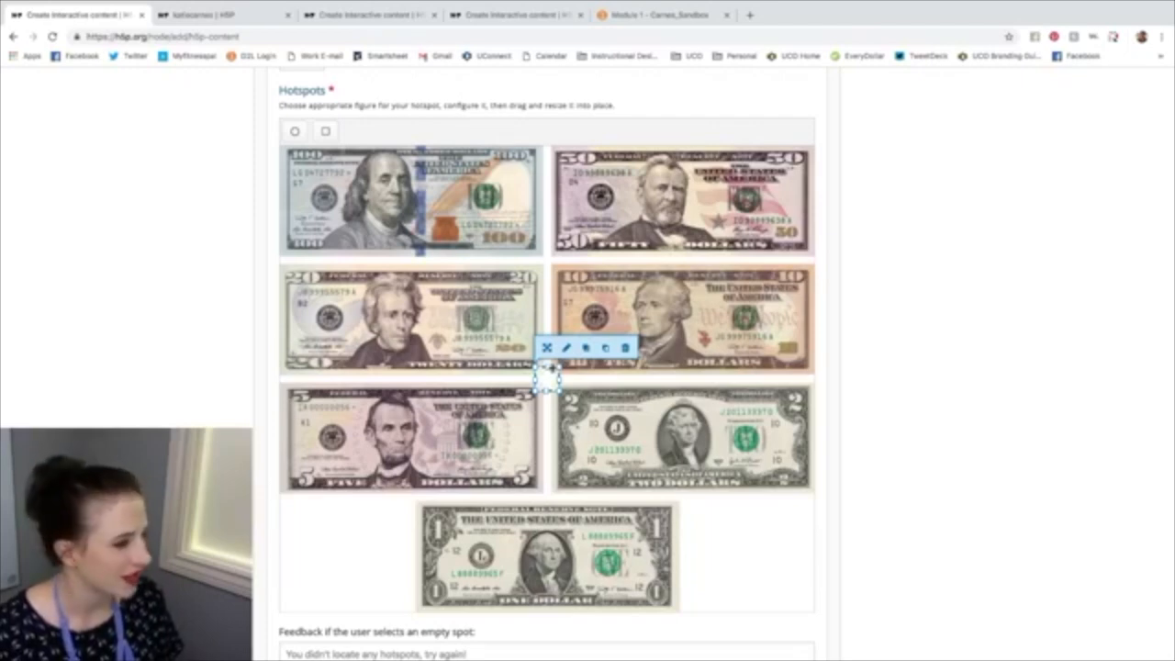
Step: Move the new hotspot onto the 100-dollar bill at position 0, 0 and enlarge it to about 430 × 180, covering the whole bill
left_click_drag(546, 374, 291, 148)
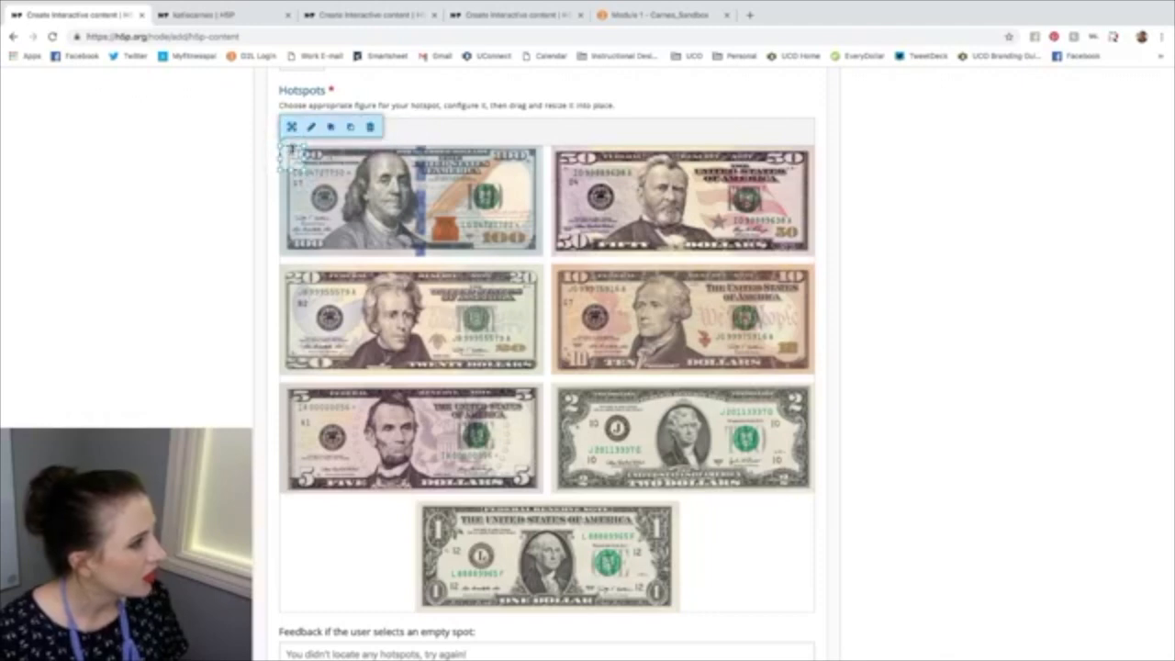
left_click_drag(306, 169, 544, 260)
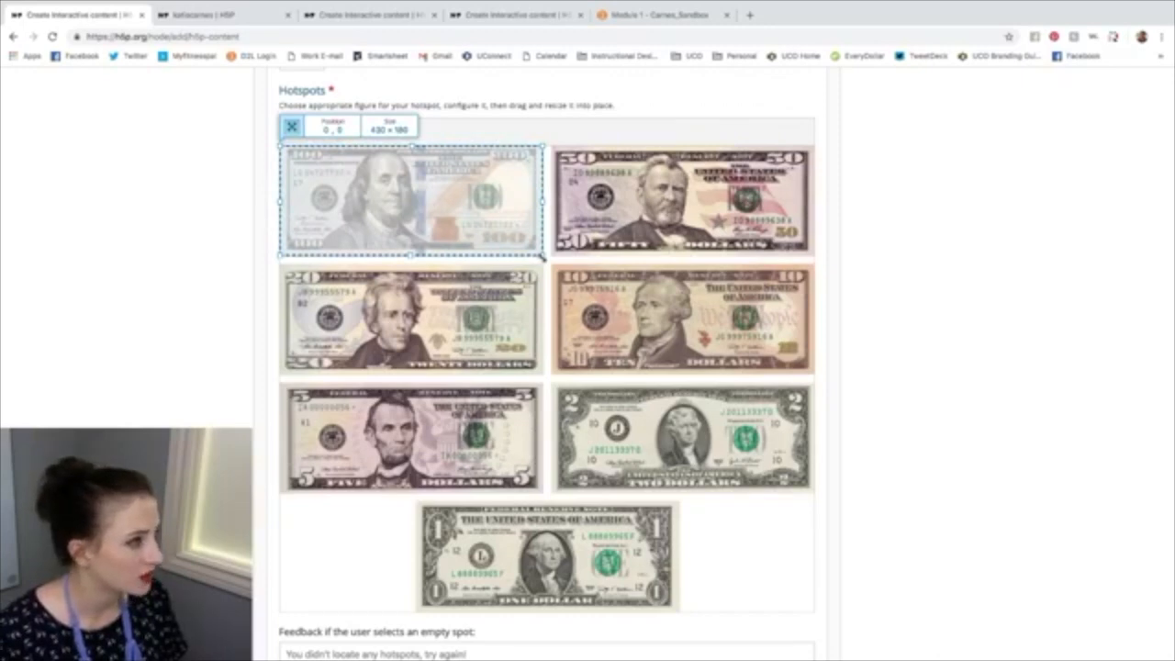
left_click_drag(544, 260, 543, 260)
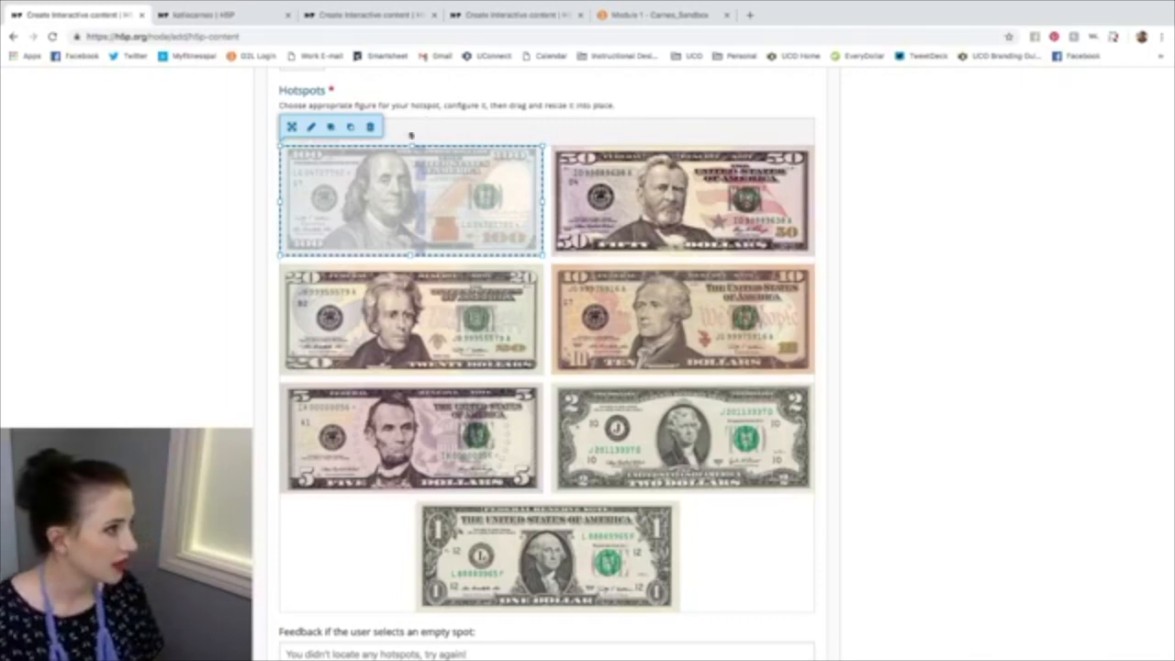
Step: Add a rectangular hotspot marked as correct, paste in its feedback text, and fit it over the whole 50-dollar bill
left_click(314, 131)
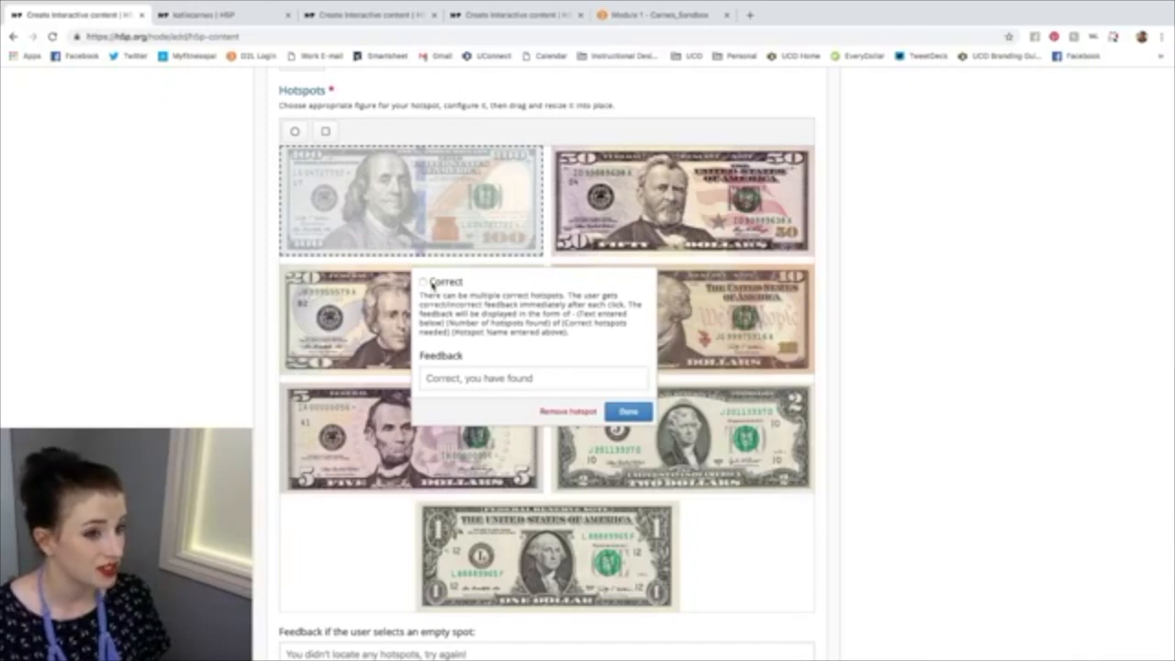
left_click(423, 283)
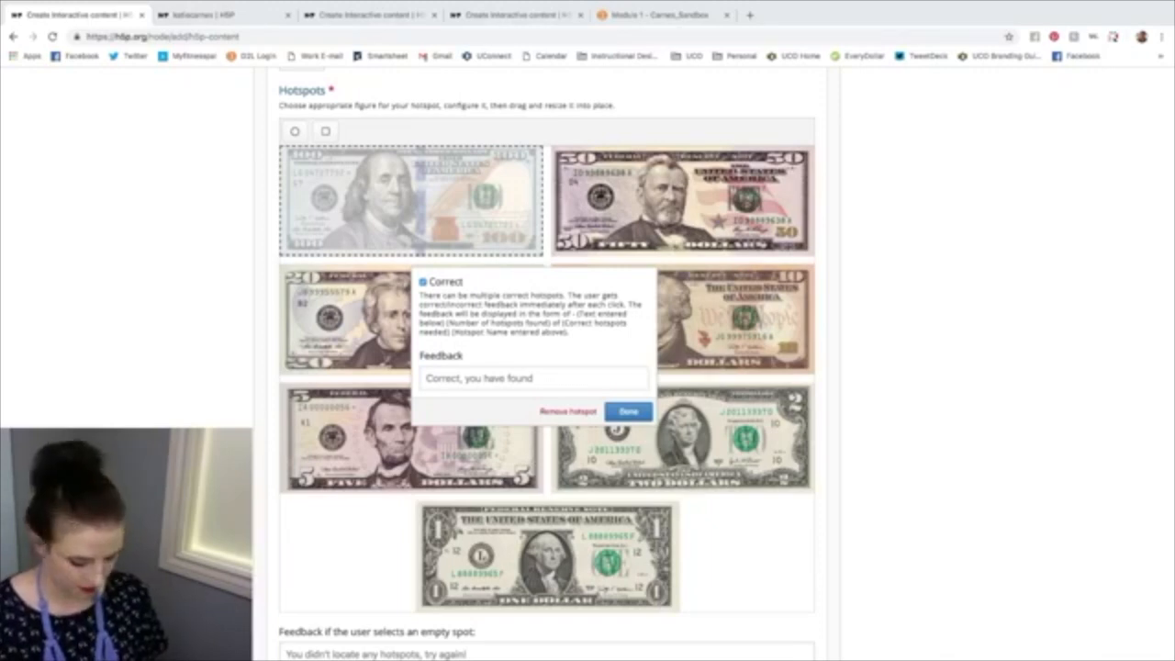
left_click(514, 378)
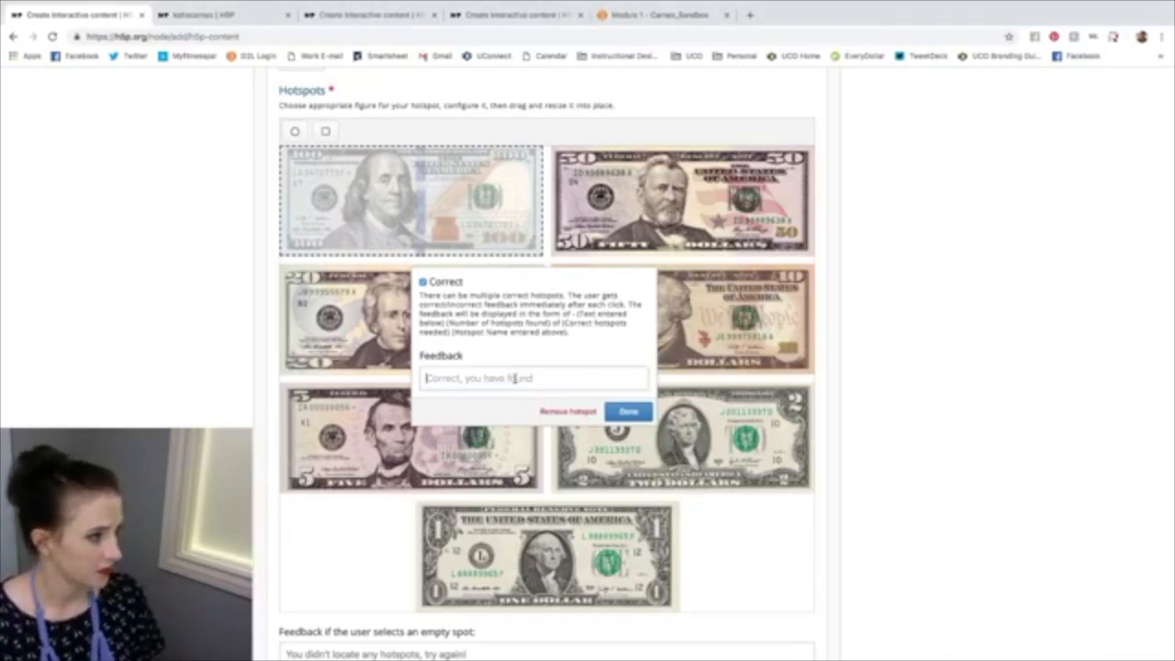
key("ctrl+v")
left_click(628, 411)
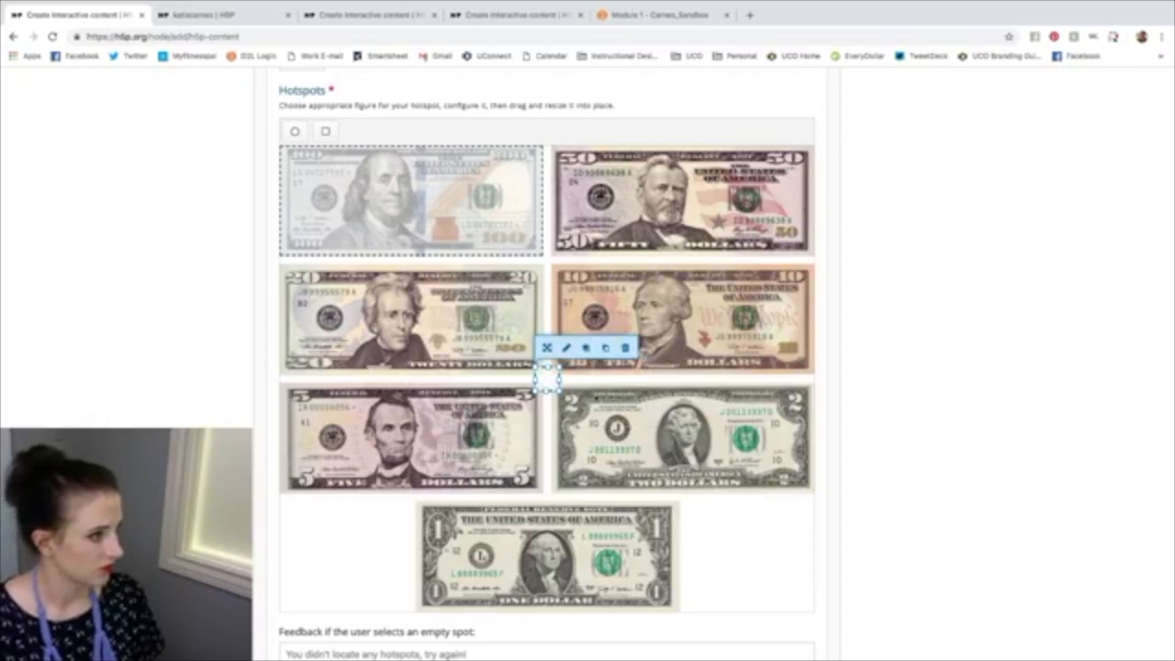
left_click_drag(588, 176, 814, 257)
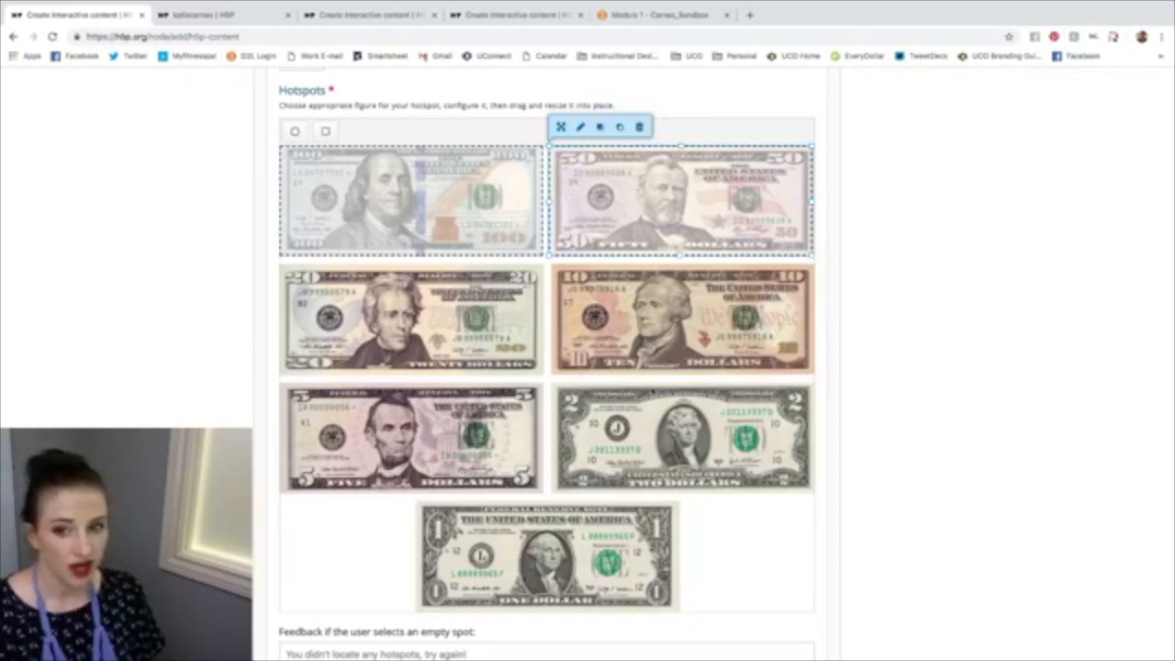
Step: Add another rectangular hotspot marked as correct, with the feedback "Correct you have found Andrew Jackson"
left_click(325, 133)
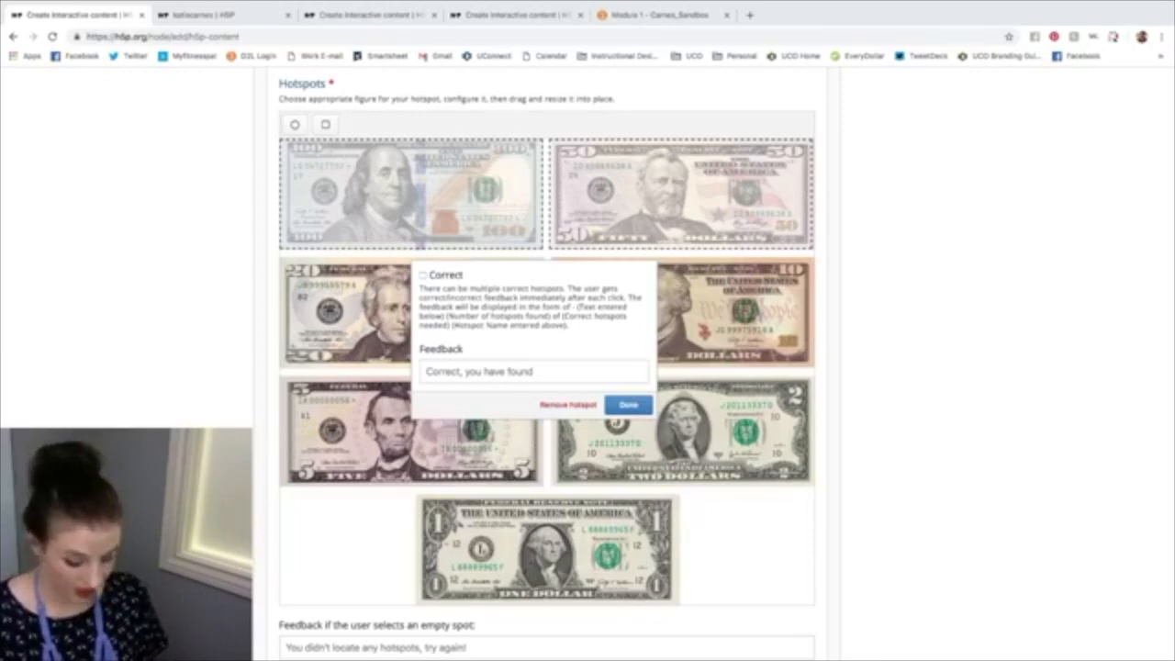
left_click(444, 372)
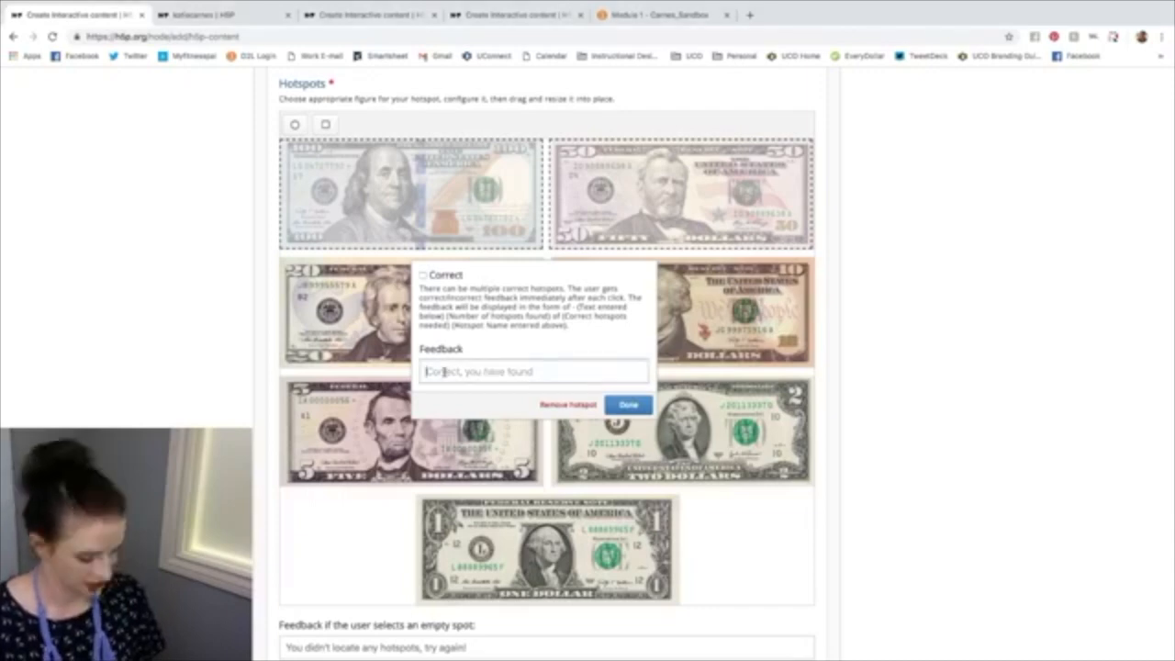
type("Correct you have found Andrew Jackson")
left_click(424, 275)
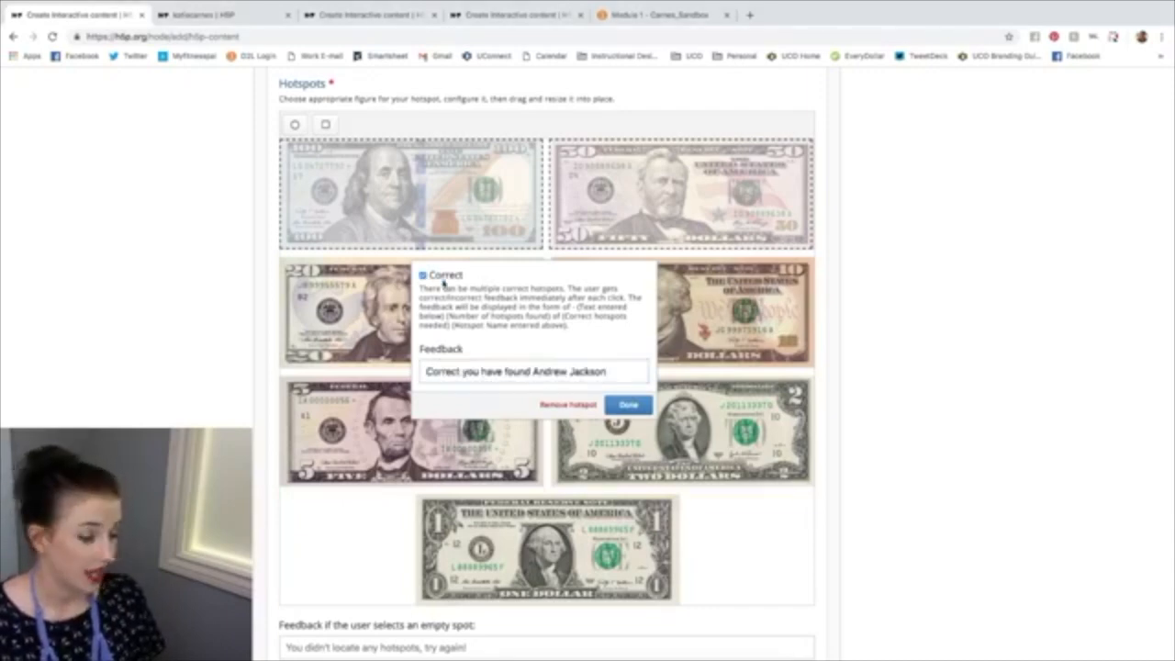
left_click(624, 401)
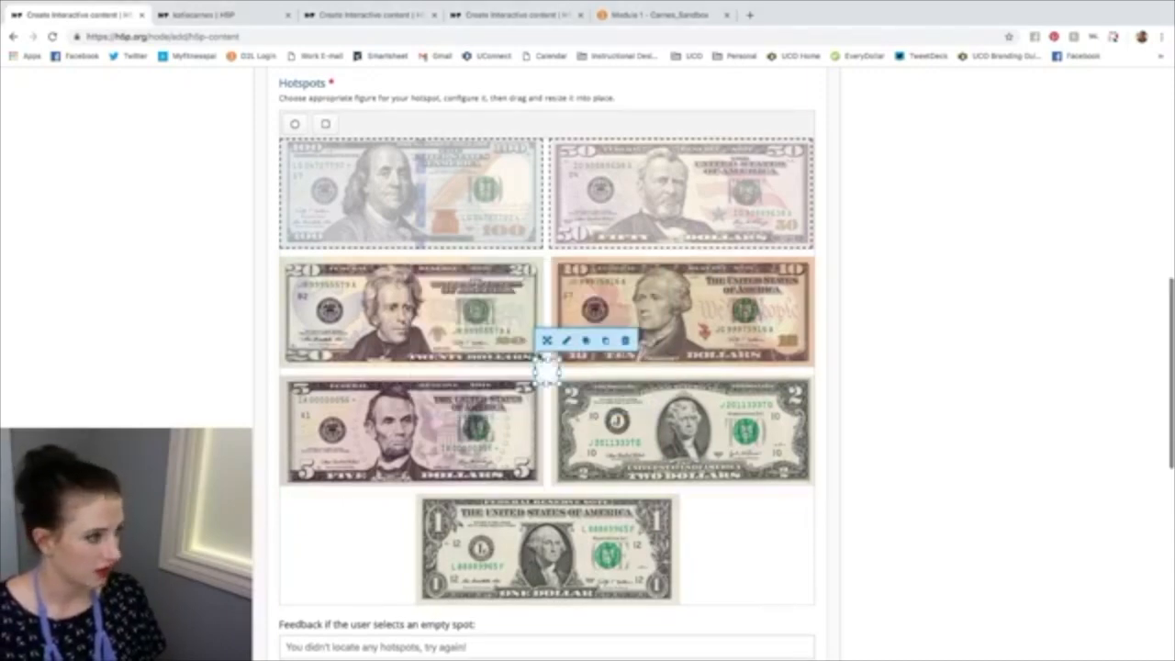
Step: Move the new hotspot onto the 20-dollar bill and enlarge it to cover the whole bill
mouse_move(548, 367)
left_mouse_down()
mouse_move(306, 272)
mouse_move(292, 254)
mouse_move(345, 301)
mouse_move(546, 370)
left_mouse_up()
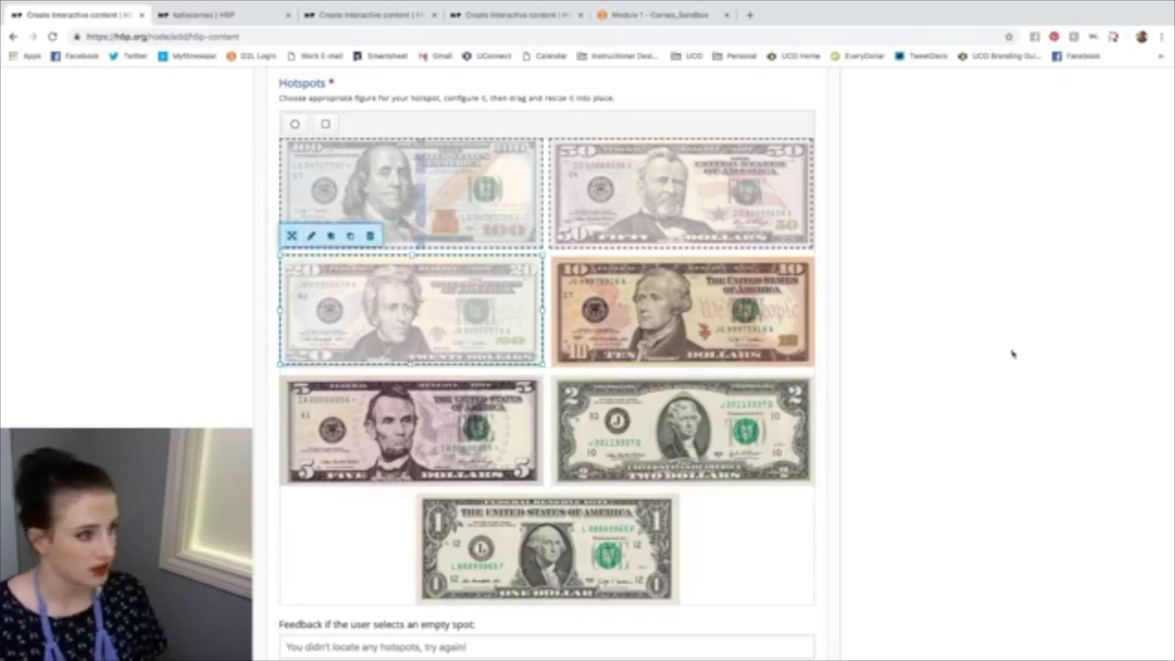
Step: Add a rectangular hotspot not marked as correct, with the feedback "Incorrect, you have found Alexander Hamilton", and fit it over the whole 10-dollar bill
left_click(327, 124)
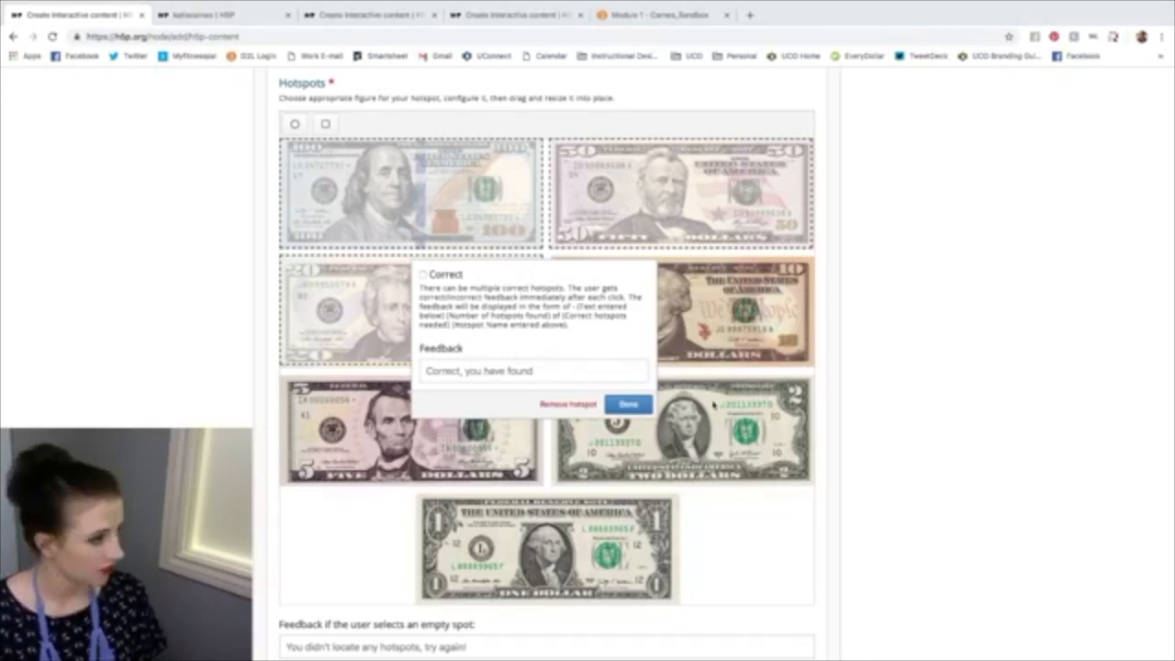
left_click(429, 370)
type("Incorrect, you have found Alexander Hamilton")
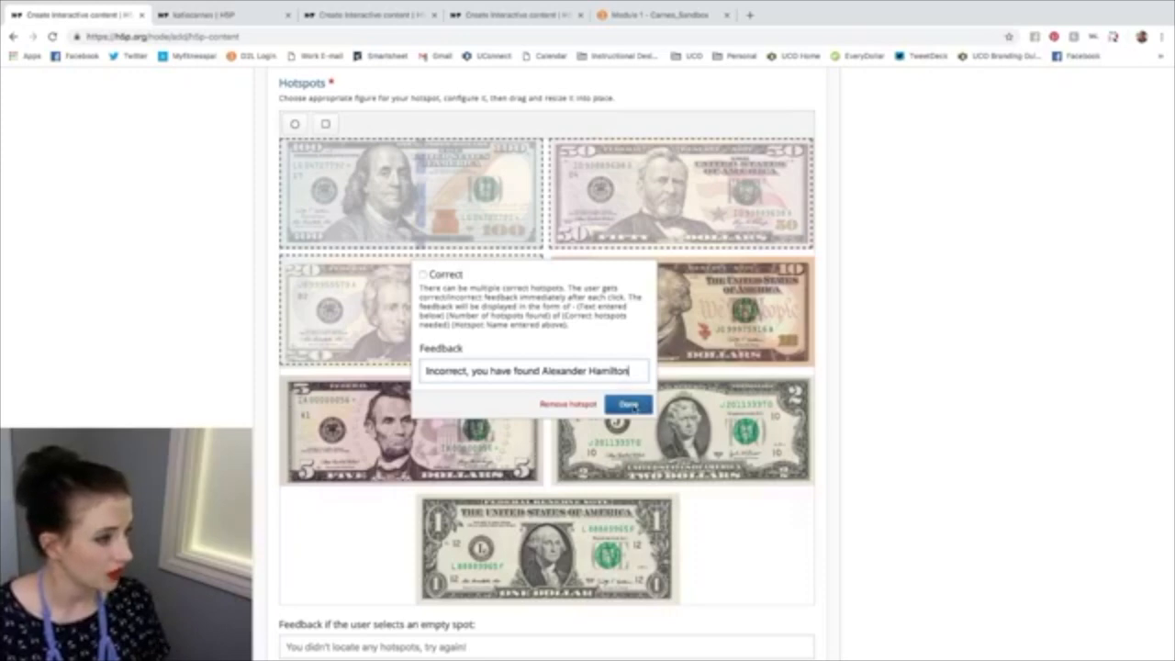
left_click(630, 405)
left_click_drag(546, 365, 813, 366)
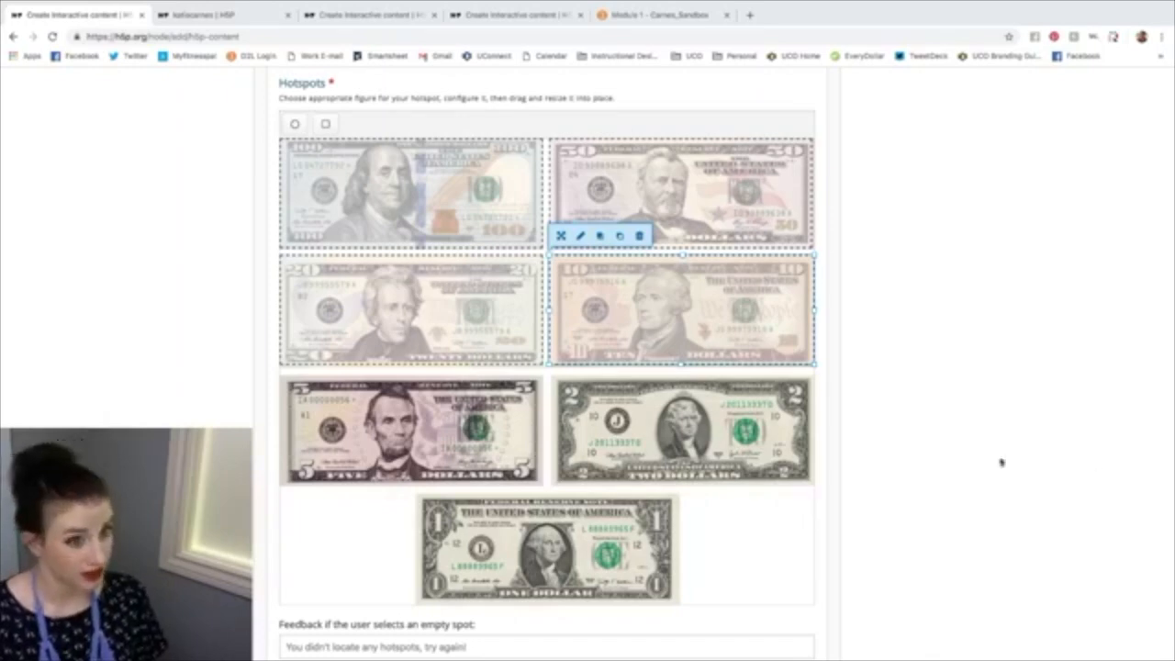
Step: Add a rectangular hotspot marked as correct, with the feedback "Correct you have found Abraham Lincoln", and fit it over the whole 5-dollar bill
left_click(327, 123)
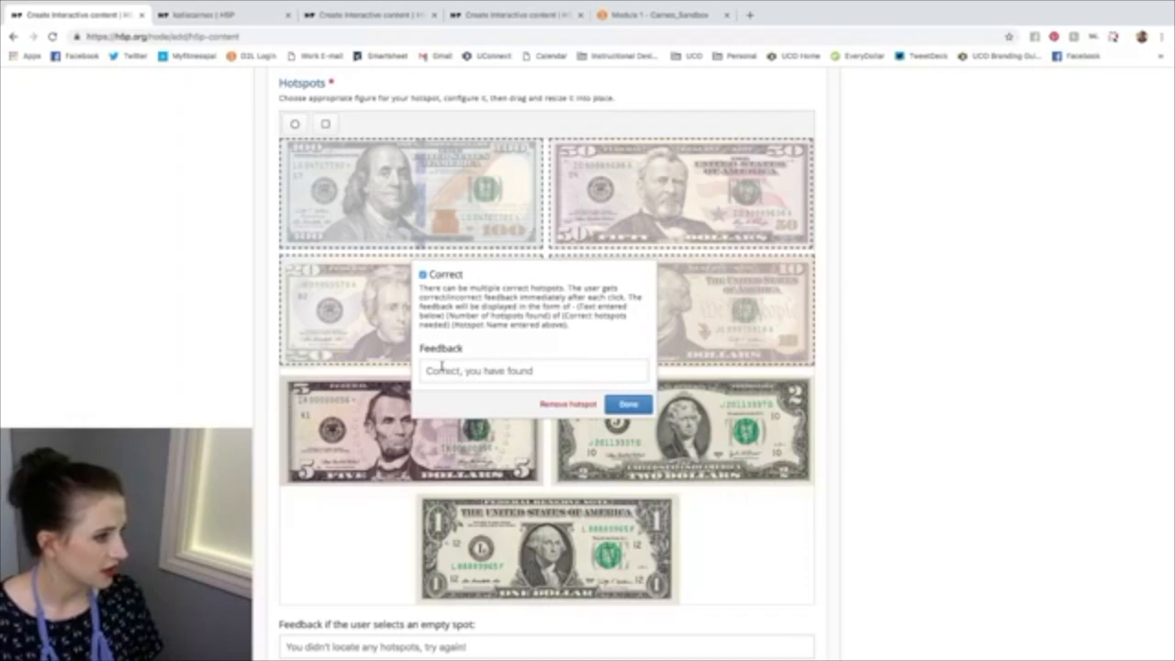
left_click(444, 369)
type("Correct you have found Abraham Lincoln")
left_click(628, 404)
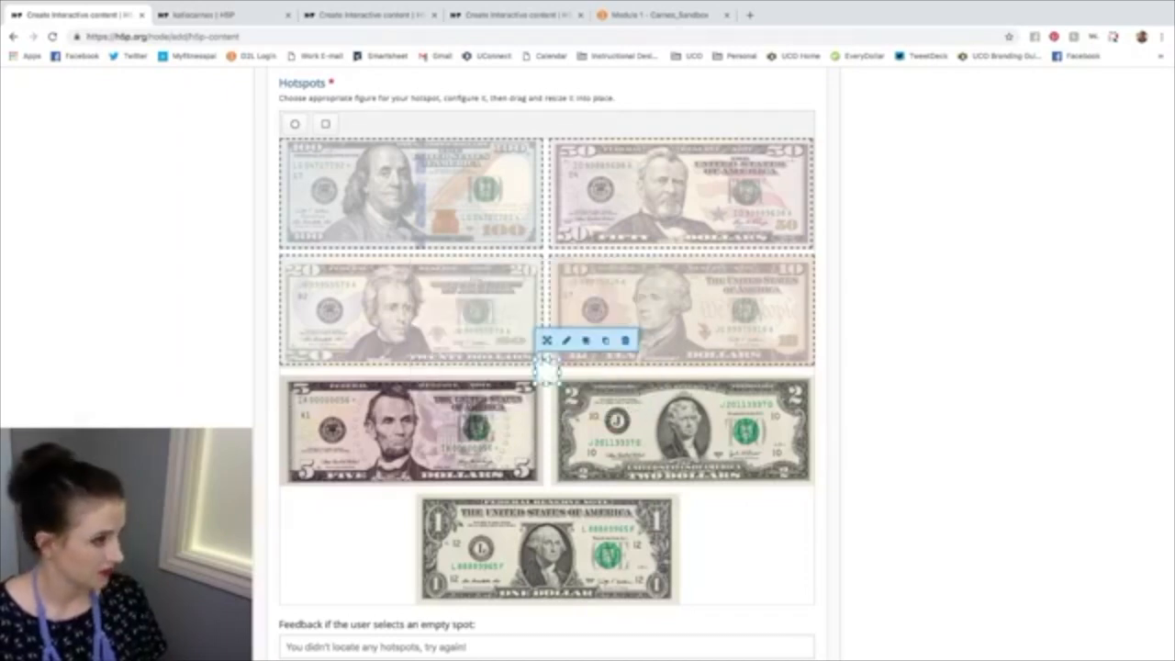
left_click_drag(549, 378, 551, 488)
left_click(523, 398)
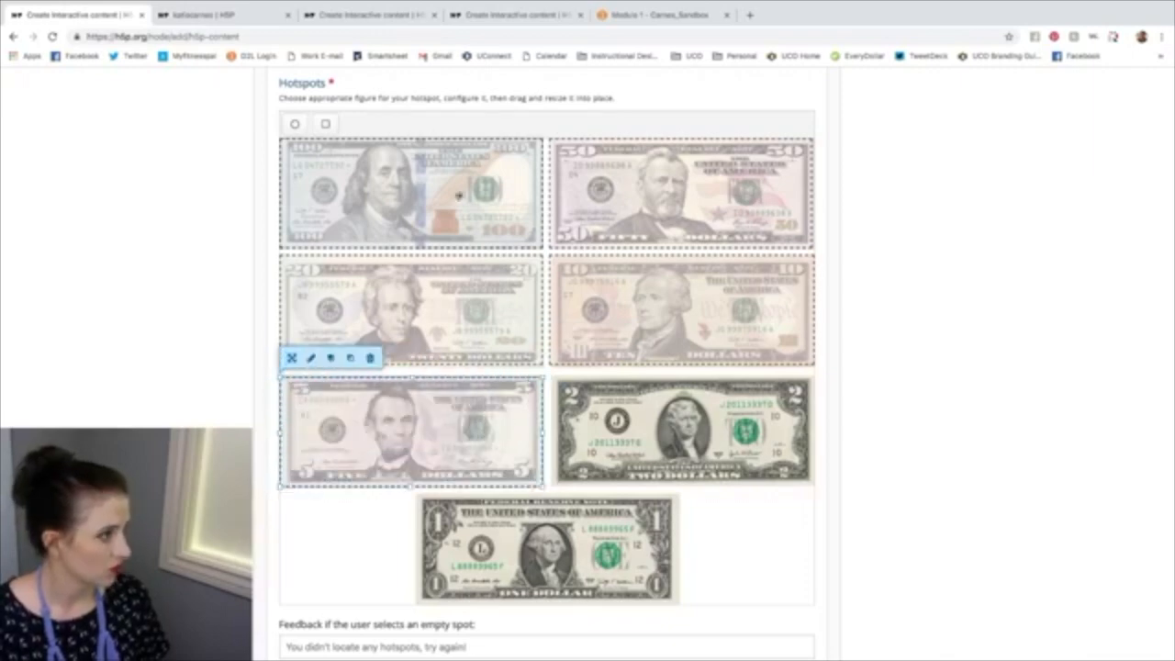
Step: Add a rectangular hotspot marked as correct, with the feedback "Correct you have found Thomas Jefferson", and fit it over the whole 2-dollar bill
left_click(326, 123)
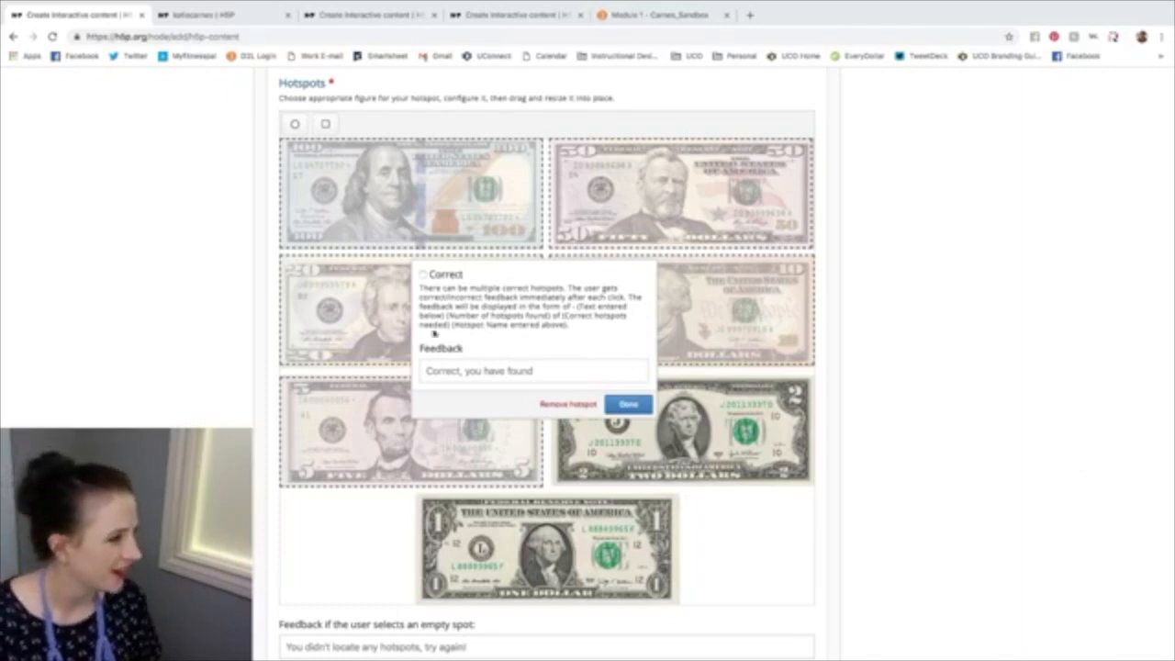
left_click(466, 370)
type("Correct, you have found Thomas Jefferson")
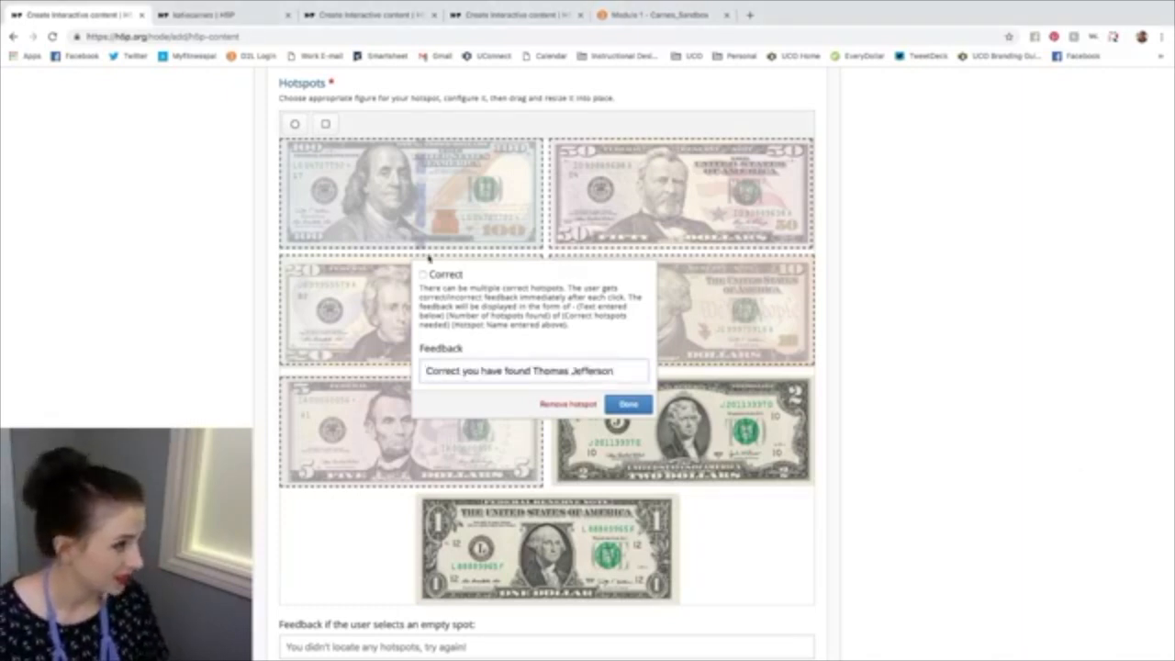
left_click(423, 274)
left_click(631, 405)
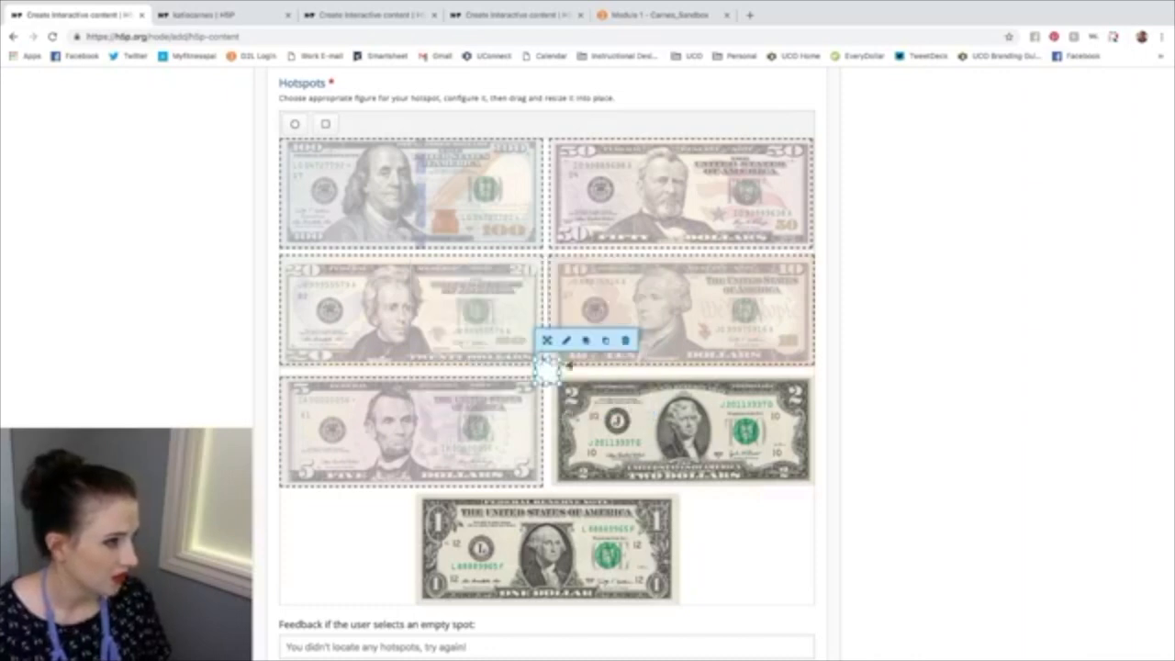
mouse_move(556, 367)
left_mouse_down()
mouse_move(570, 393)
mouse_move(810, 485)
left_mouse_up()
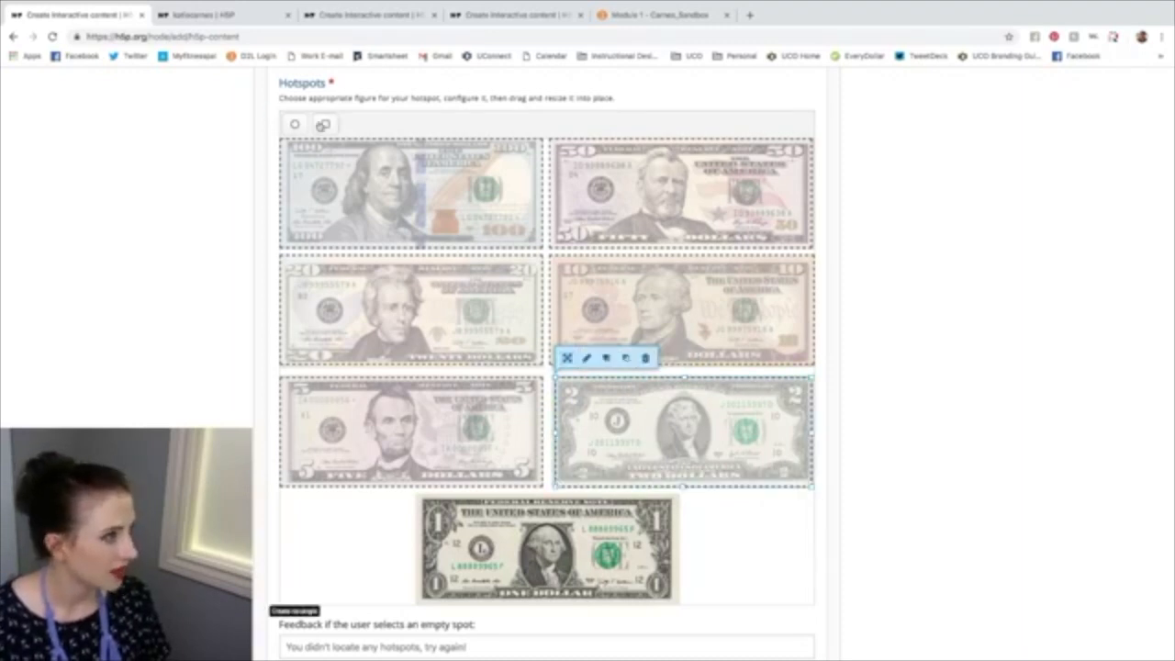
Step: Add a rectangular hotspot marked as correct, with the feedback "Correct you have found George Washington", and fit it over the whole 1-dollar bill
left_click(325, 124)
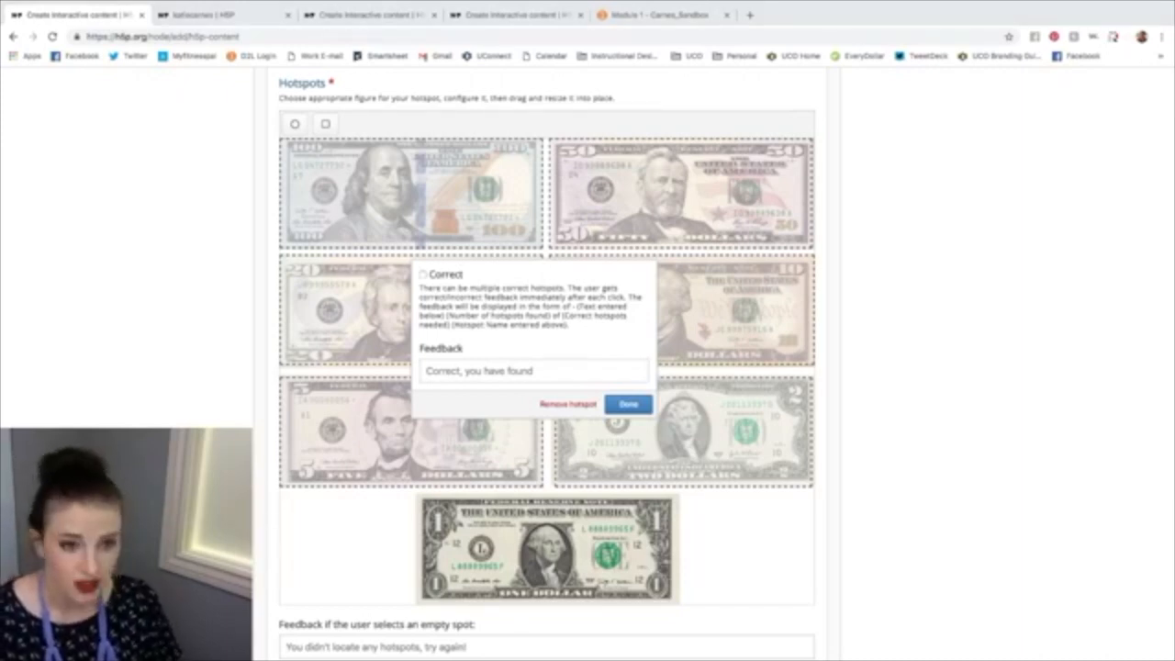
left_click(432, 371)
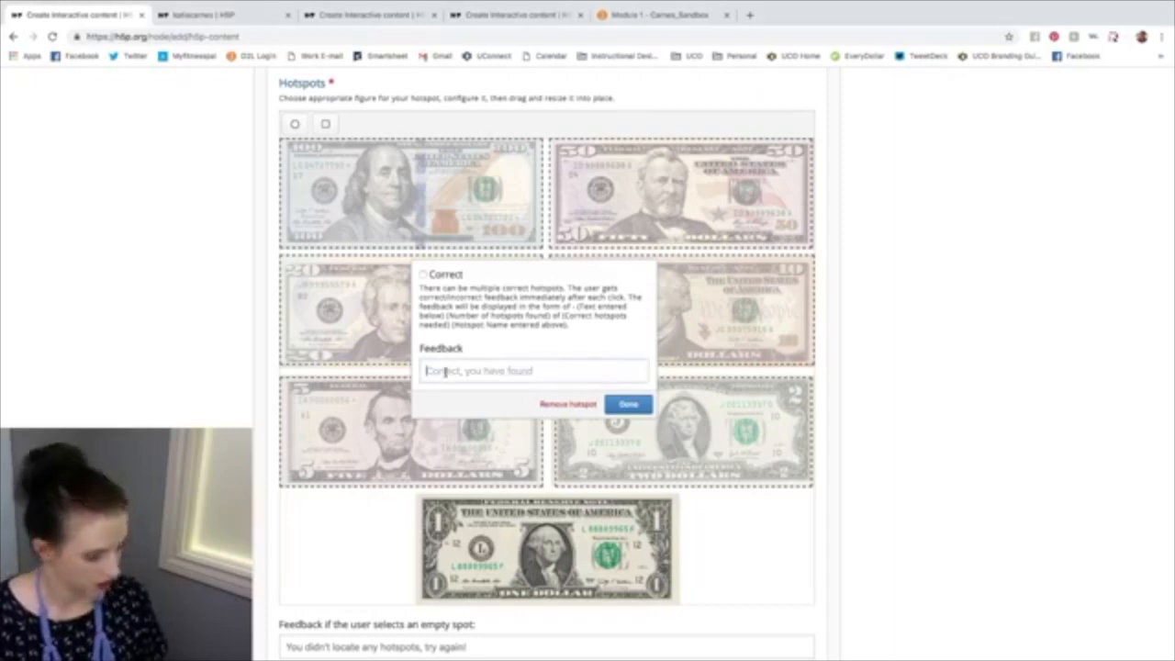
type("Correct you have found George Washington")
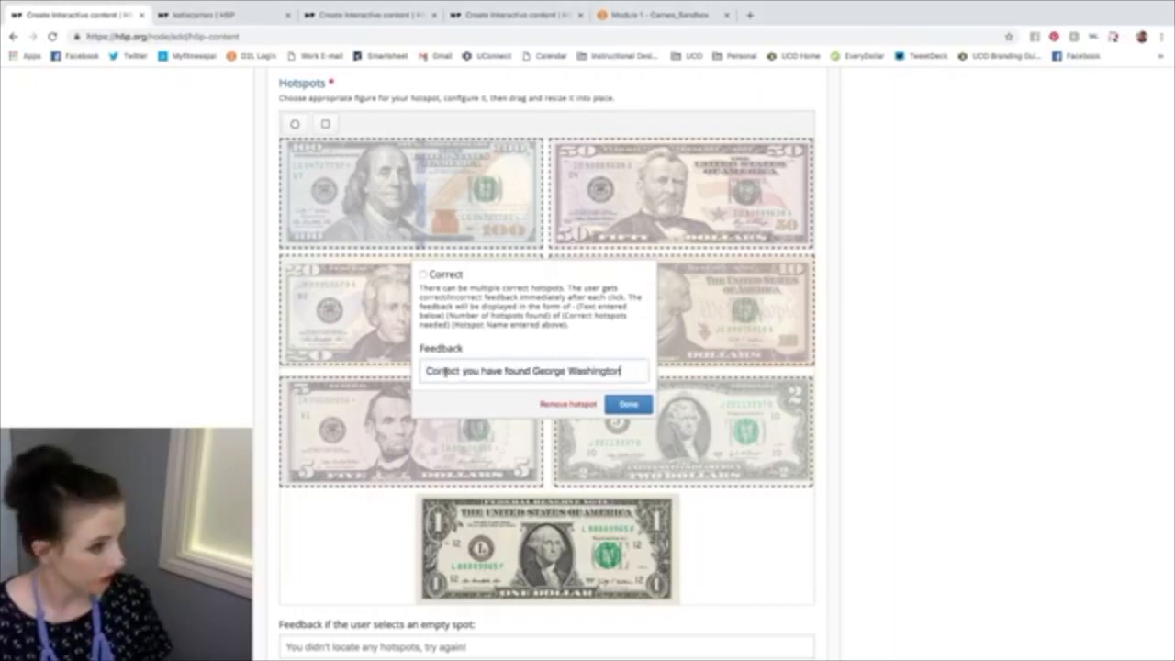
left_click(422, 278)
left_click(628, 404)
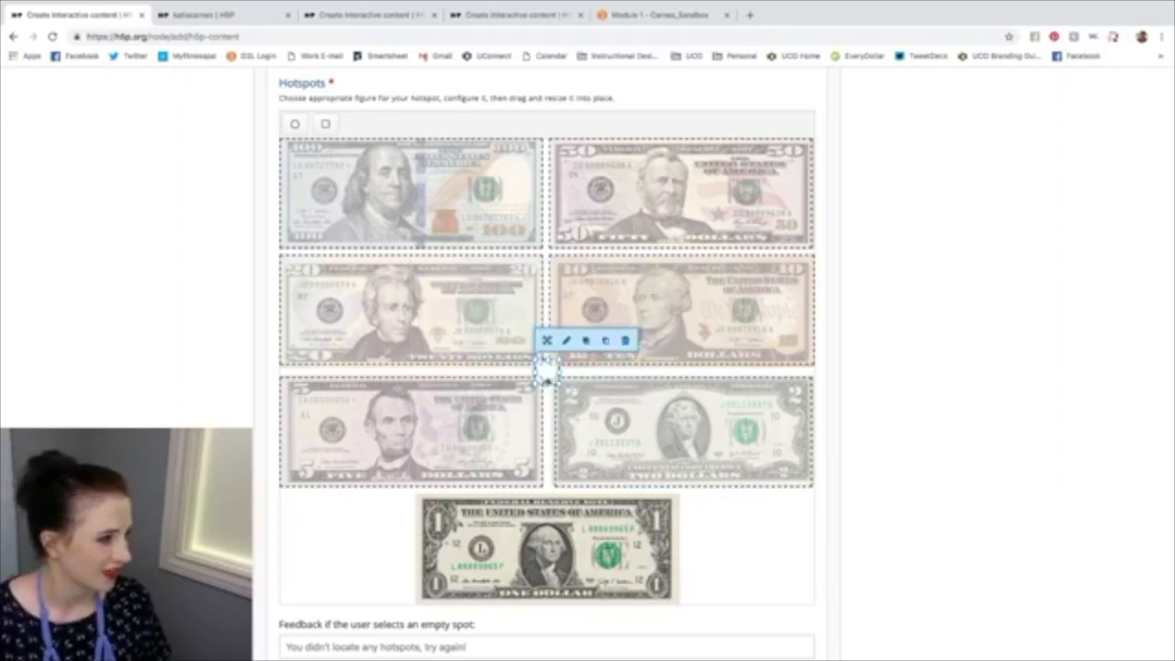
left_click_drag(549, 365, 431, 498)
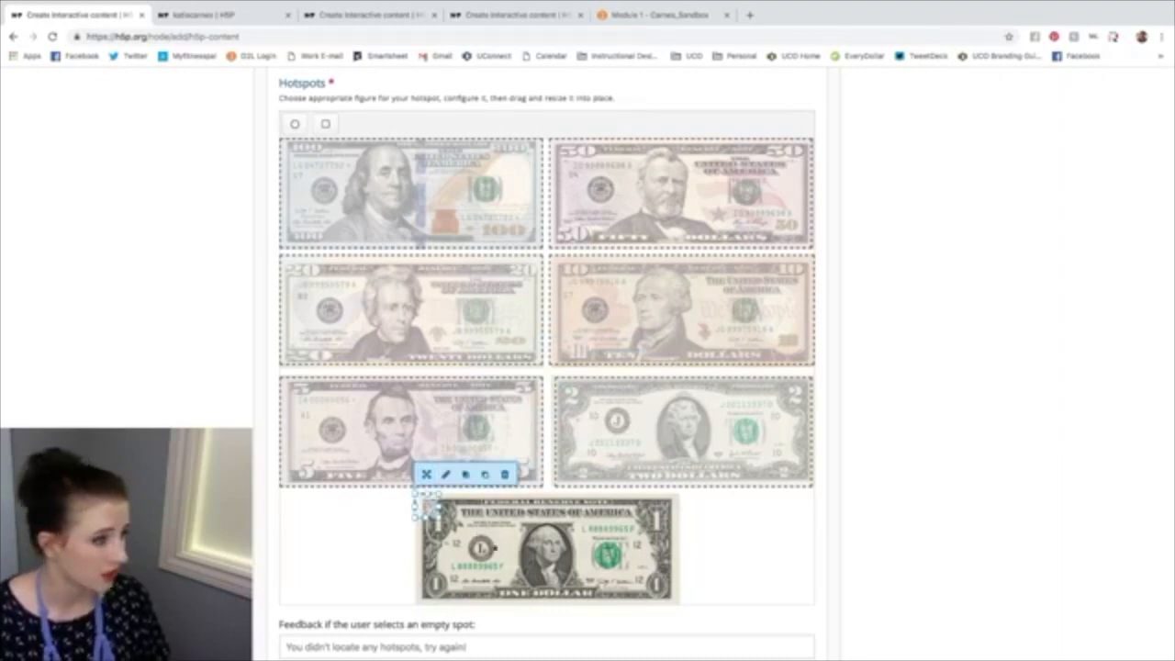
left_click_drag(439, 514, 680, 609)
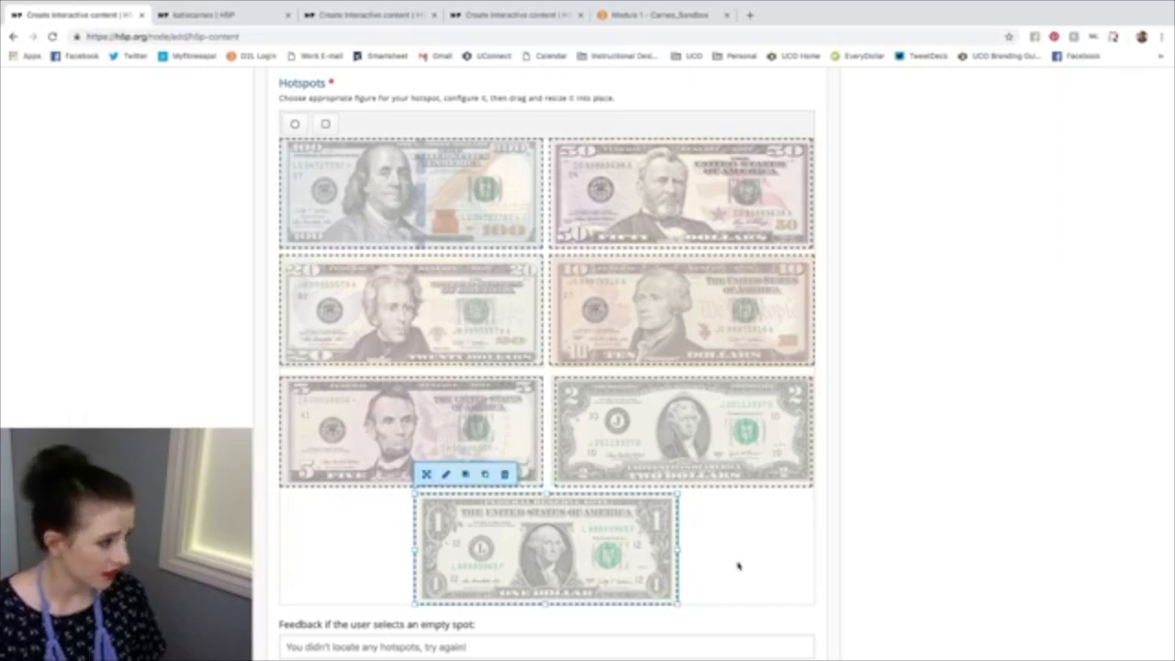
Step: Enter #USHistory as the content's tag below the hotspot feedback settings
scroll(740, 564, "down", 3)
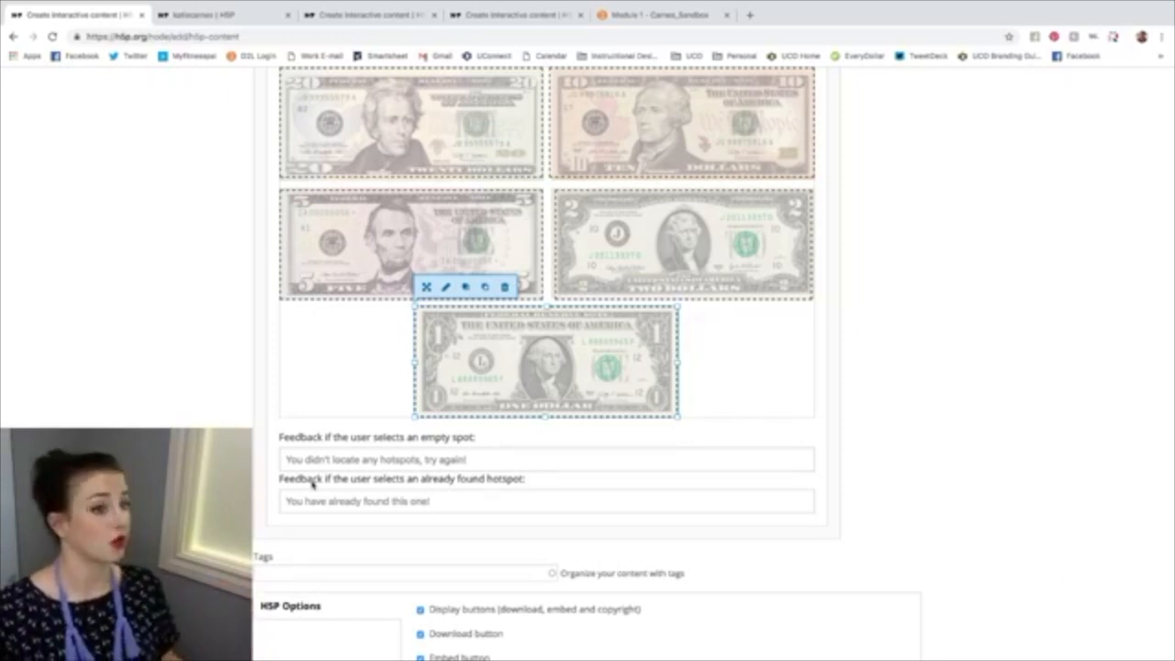
left_click(739, 558)
scroll(739, 558, "down", 2)
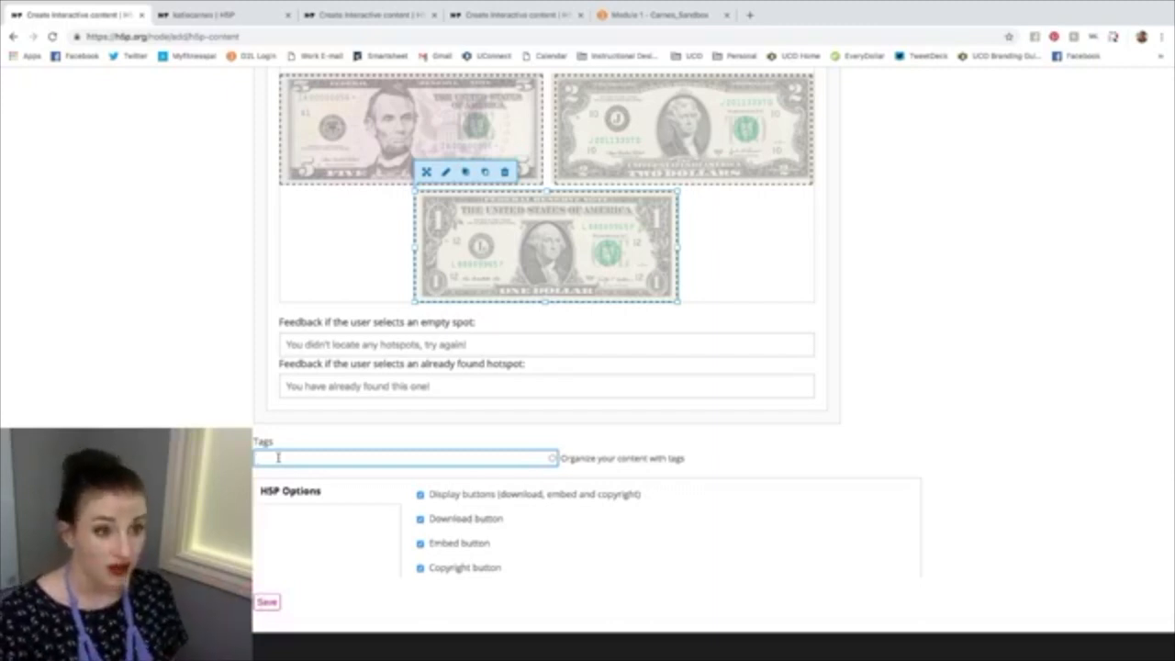
type("a")
type("UCO")
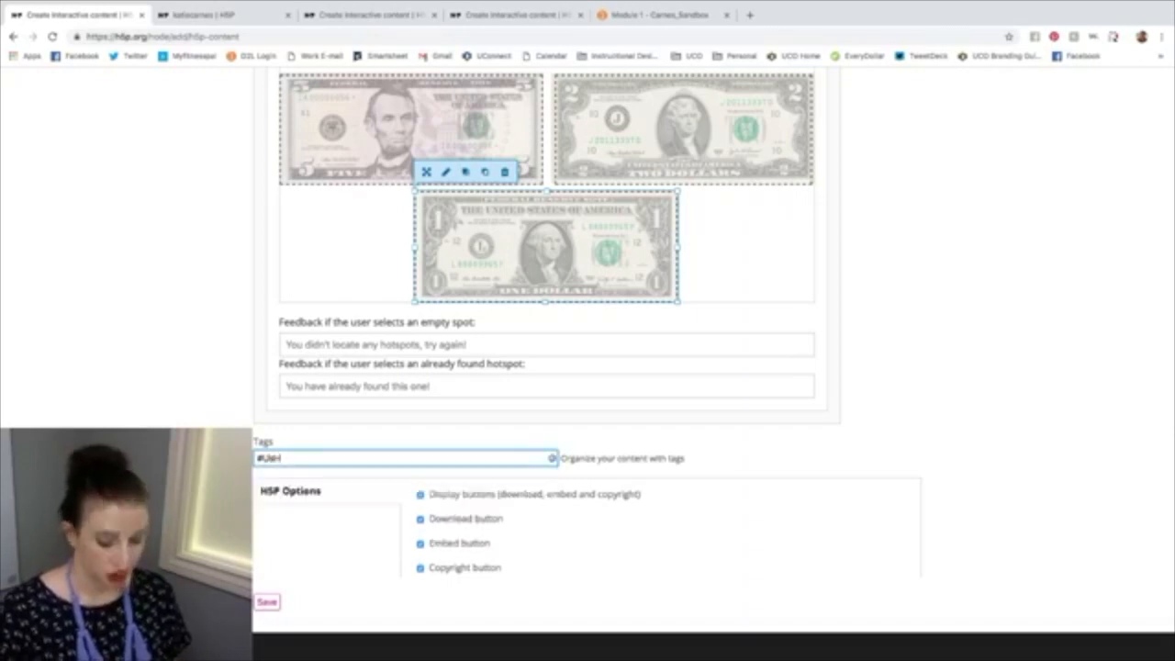
key("BackSpace")
key("BackSpace")
type("SHistory")
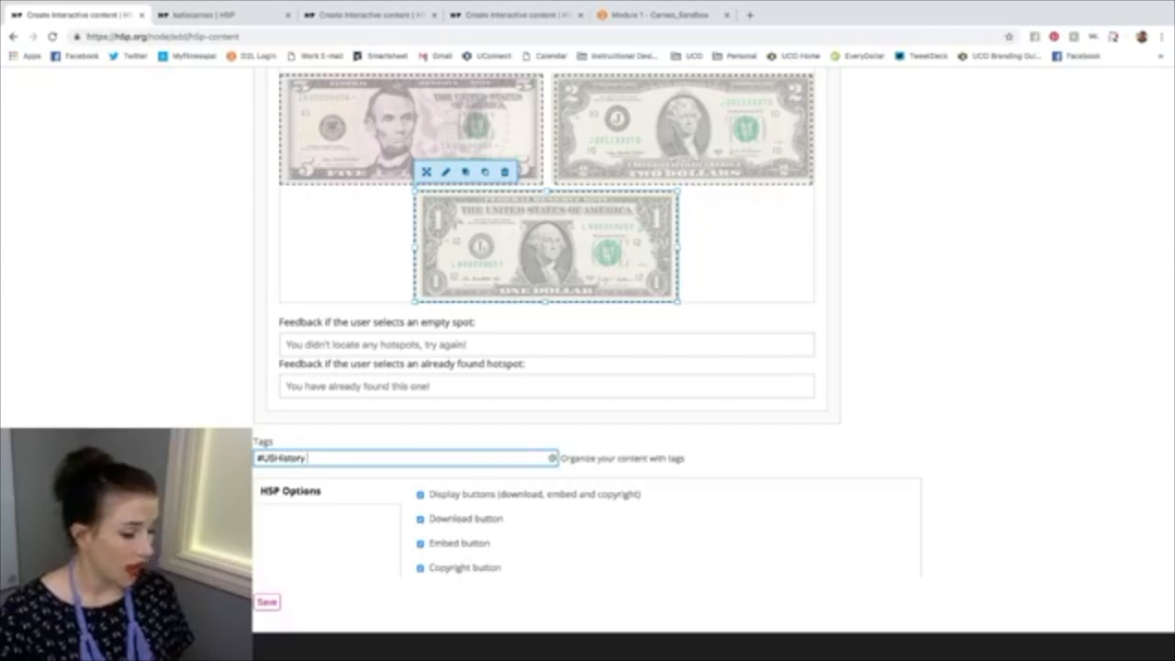
Step: Add the example tag #ABCD1234 after #USHistory and remove it again
type(" #")
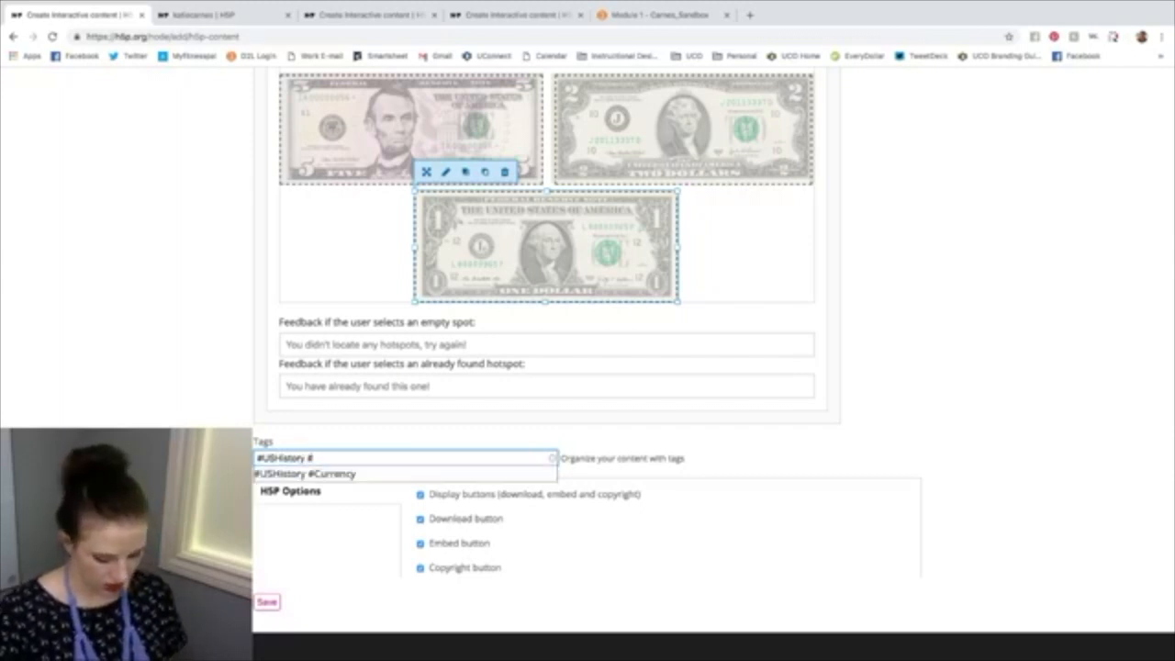
type("ABC")
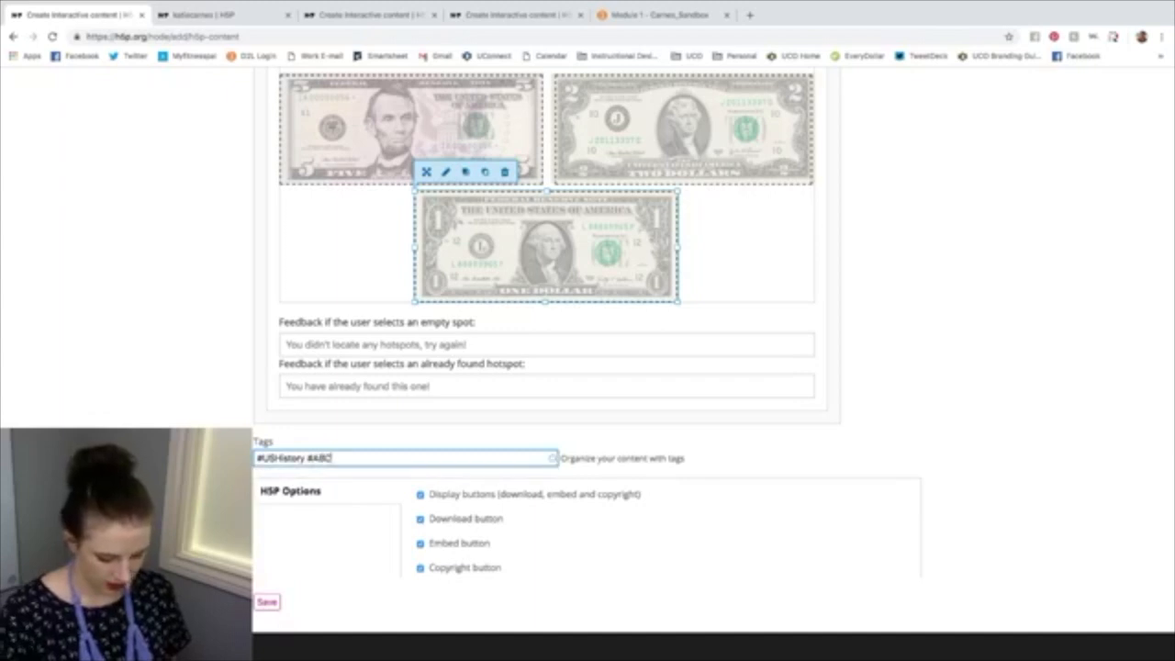
type("D1234")
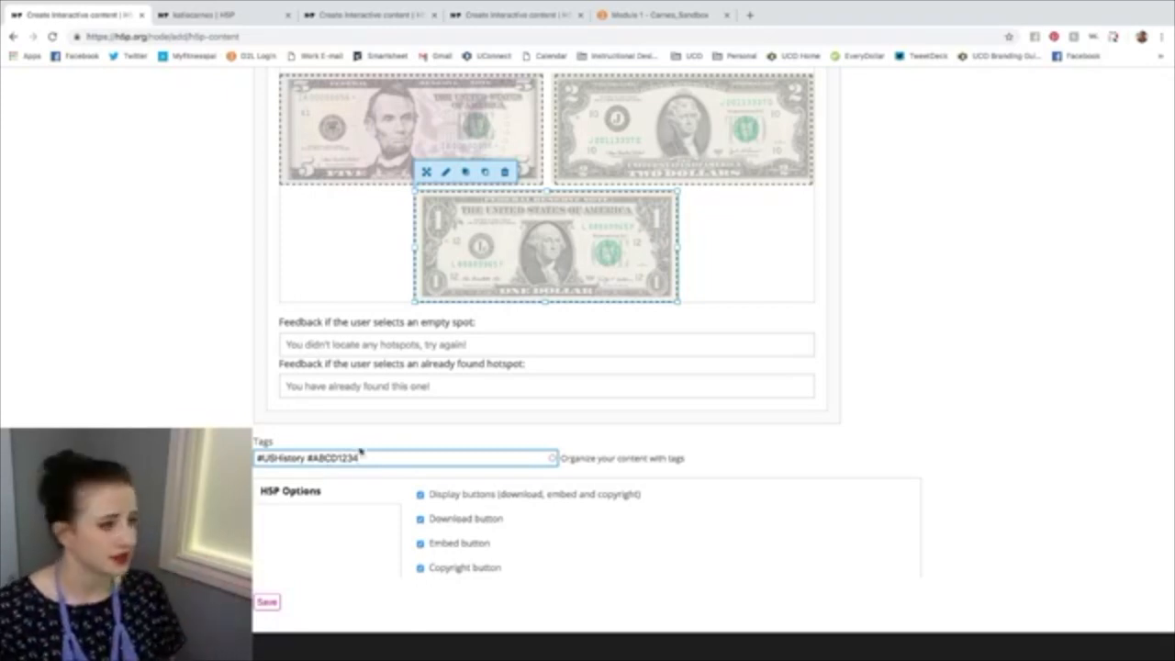
left_click_drag(370, 458, 308, 461)
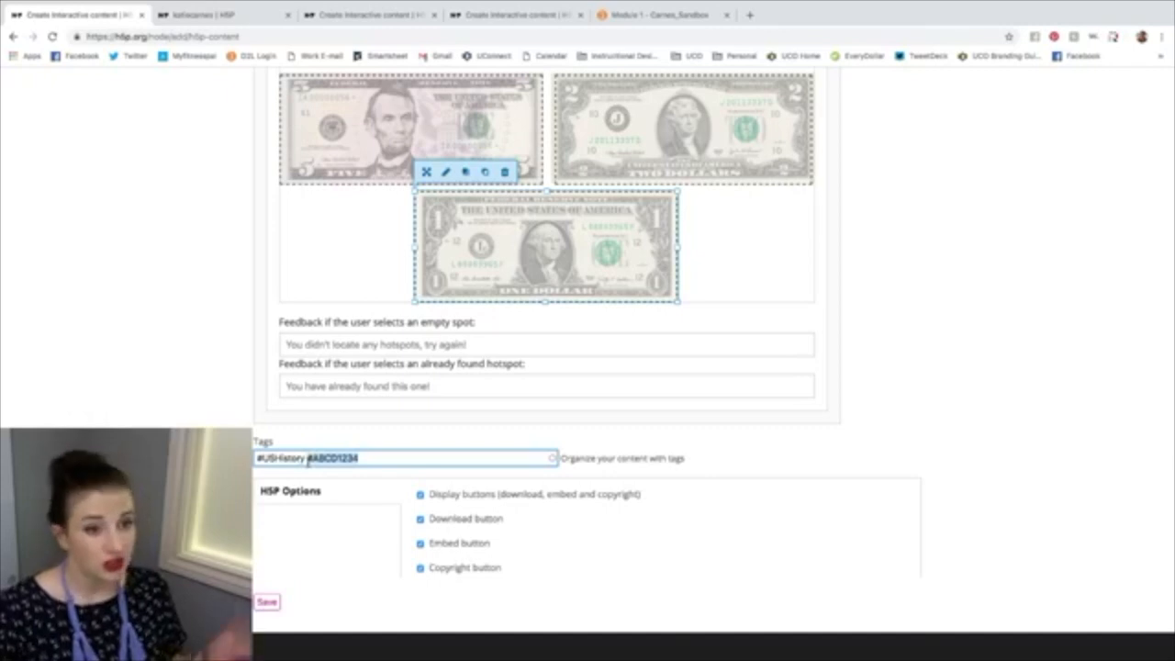
key("BackSpace")
Step: Dismiss the tag suggestions and save the Find the Presidents content with its display options as they are
scroll(618, 428, "down", 1)
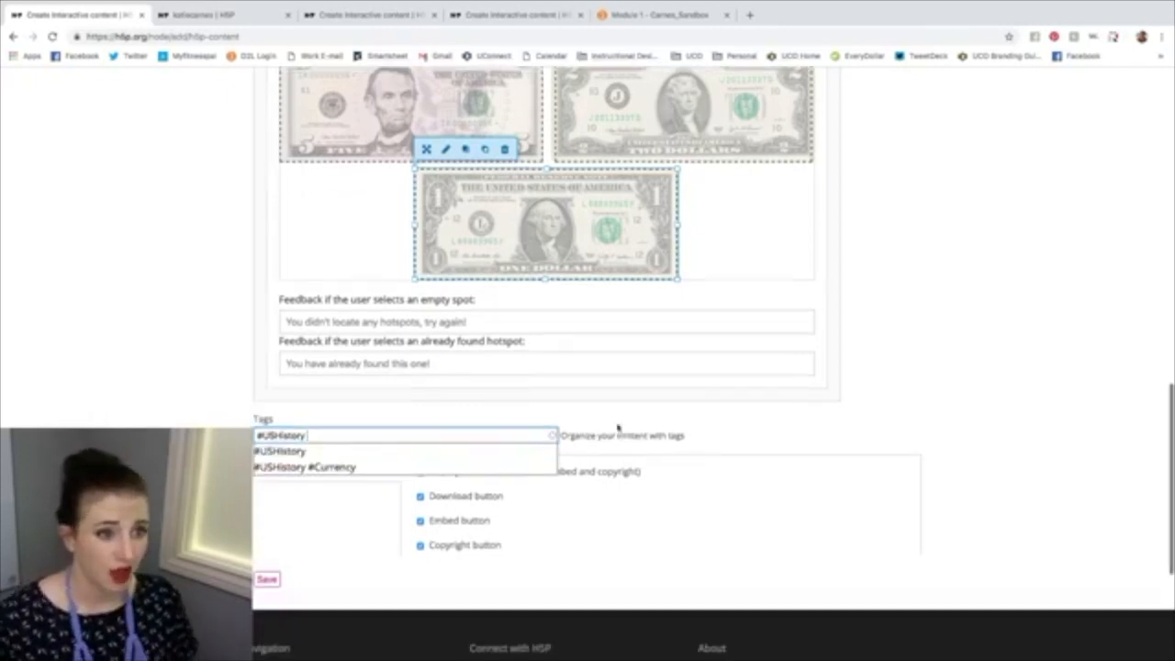
left_click(744, 420)
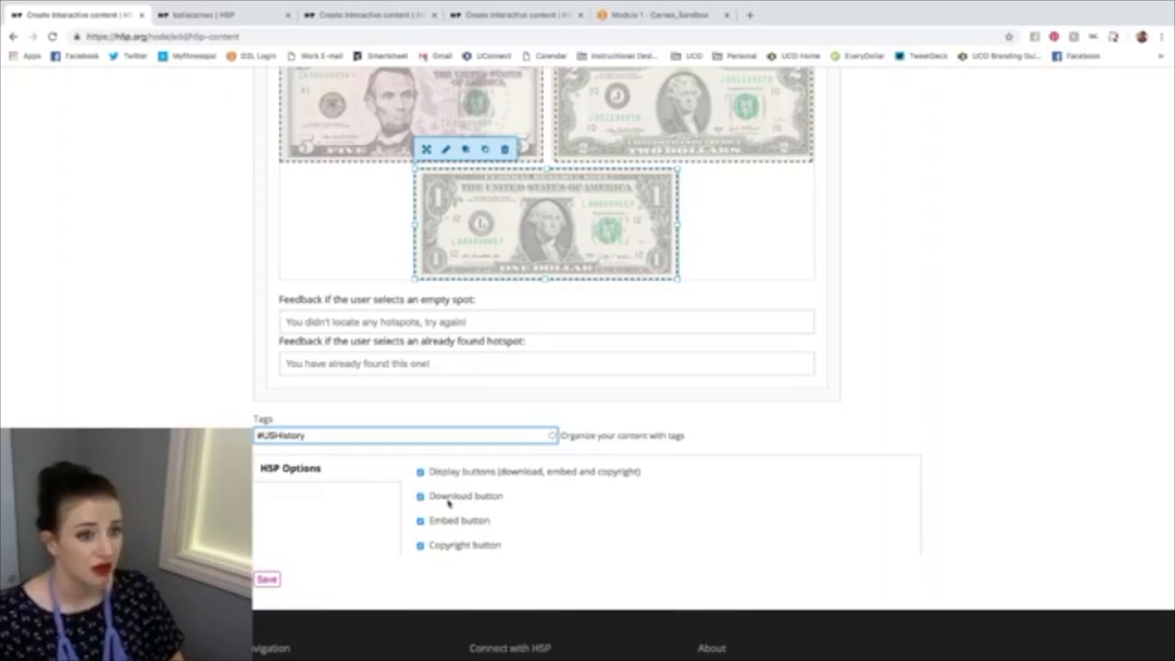
left_click(266, 579)
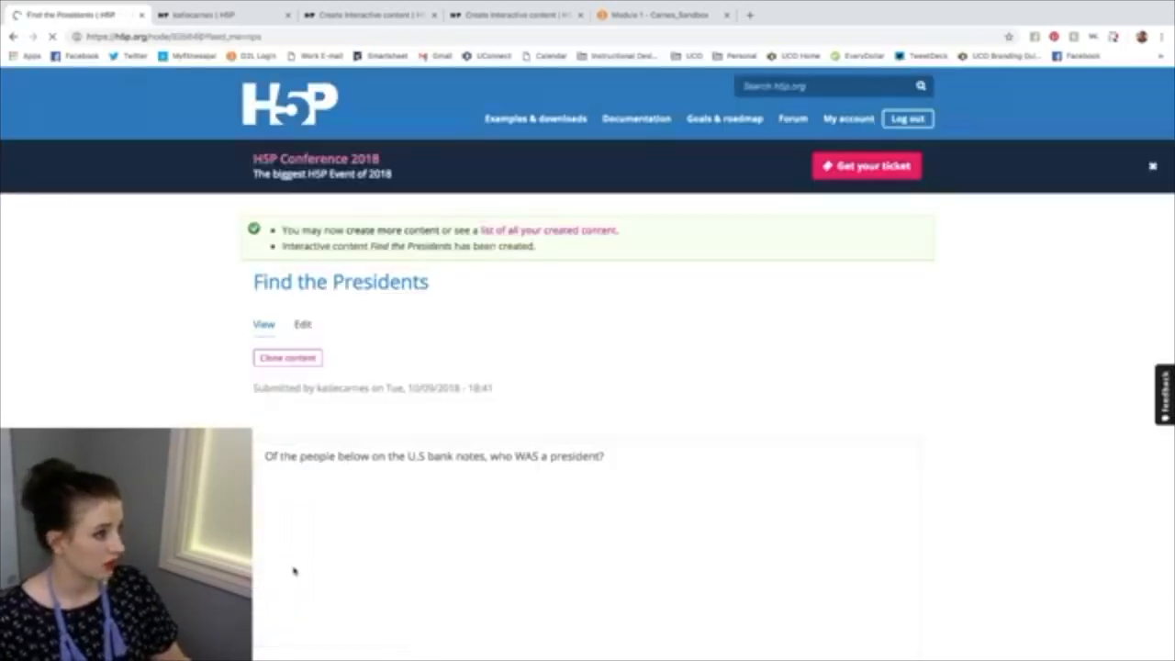
Step: Examine the saved Find the Presidents activity, from the question text down through all the bank notes
scroll(609, 375, "down", 5)
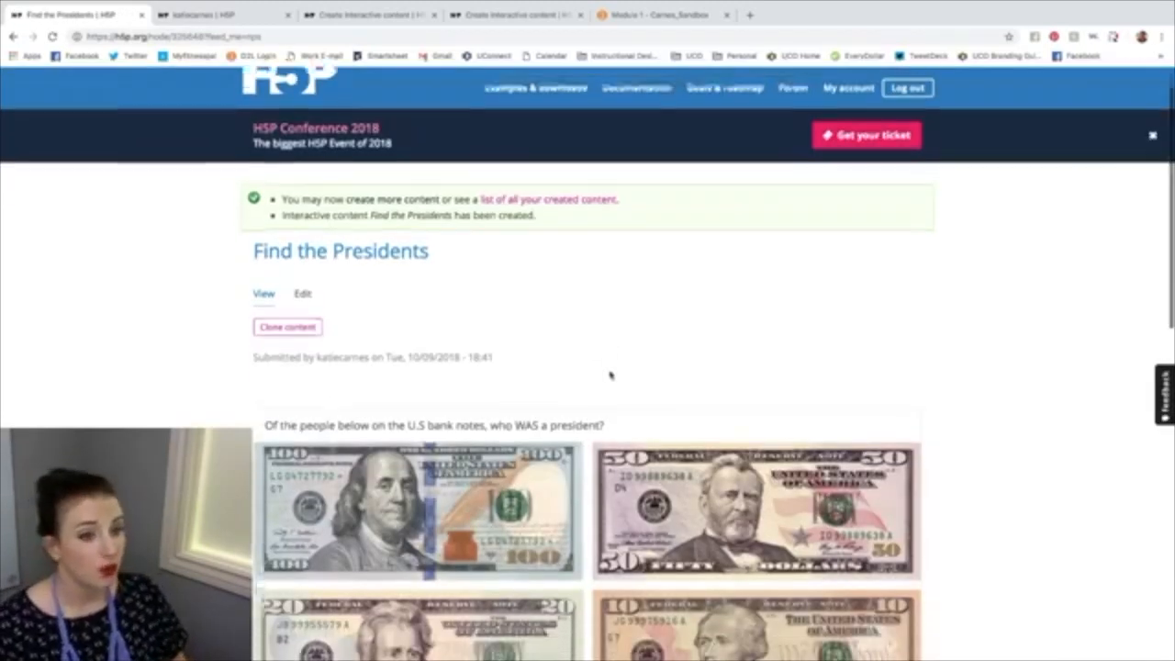
scroll(609, 375, "down", 1)
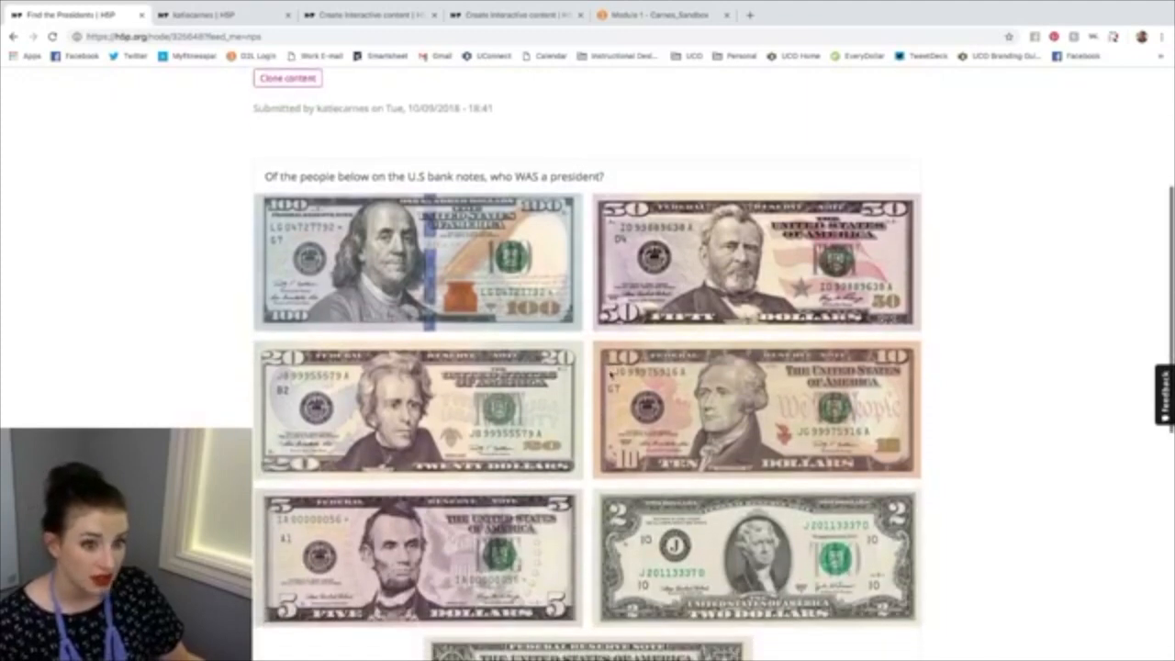
scroll(610, 375, "down", 2)
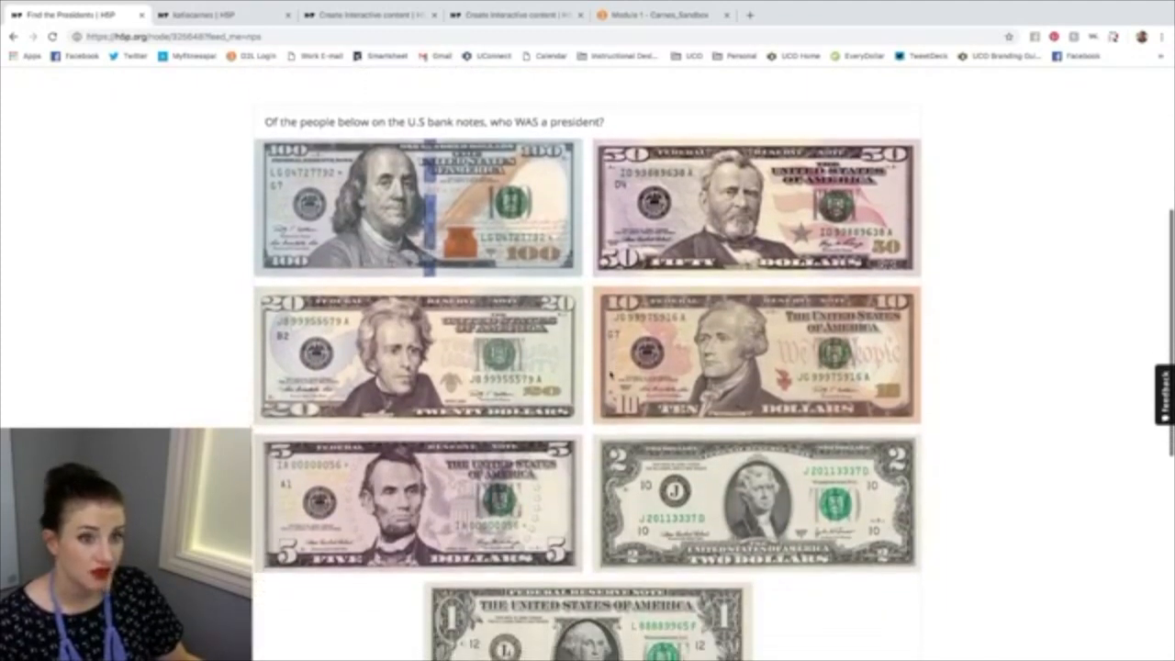
scroll(609, 375, "down", 1)
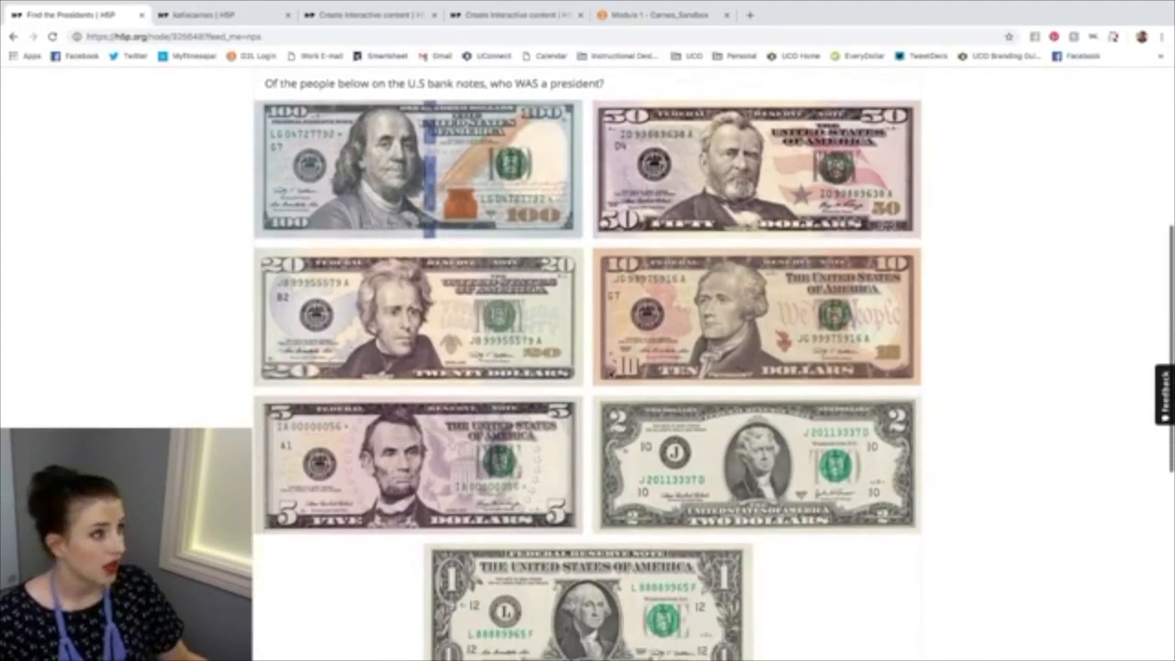
scroll(611, 375, "down", 1)
scroll(609, 374, "down", 1)
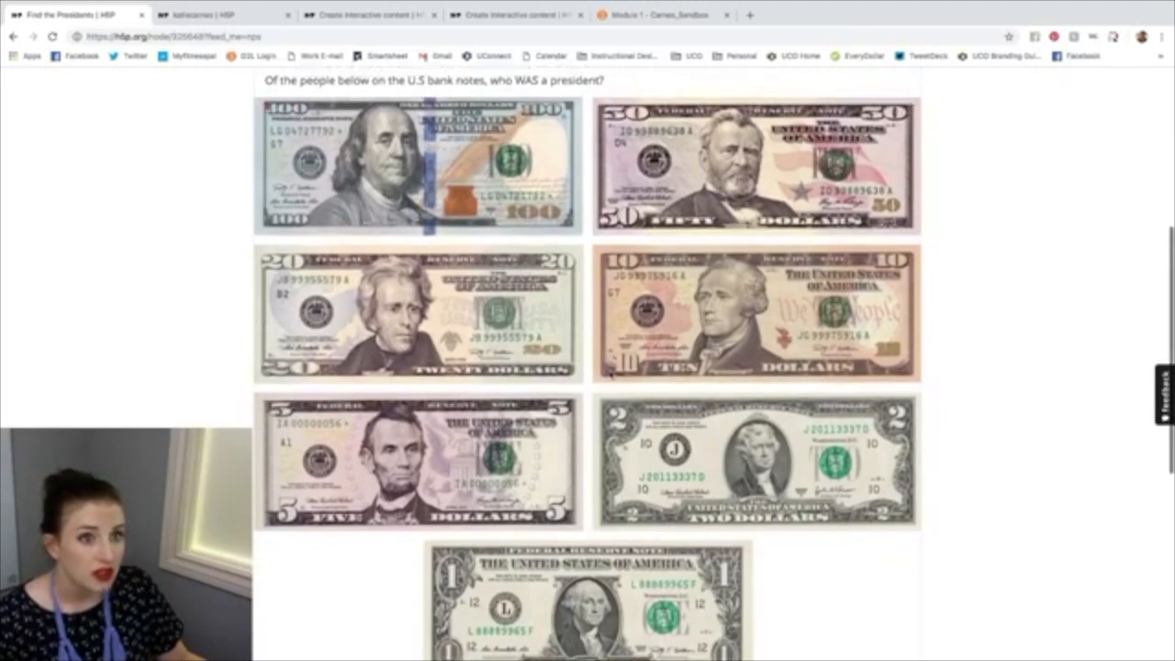
scroll(610, 375, "up", 2)
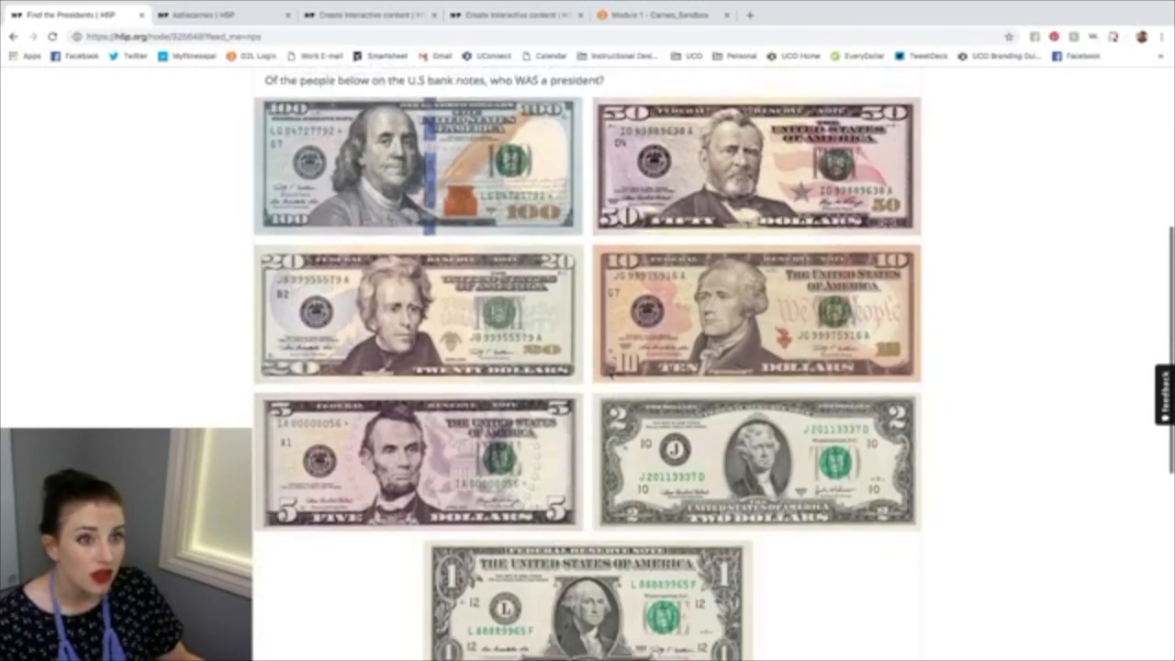
scroll(610, 375, "down", 2)
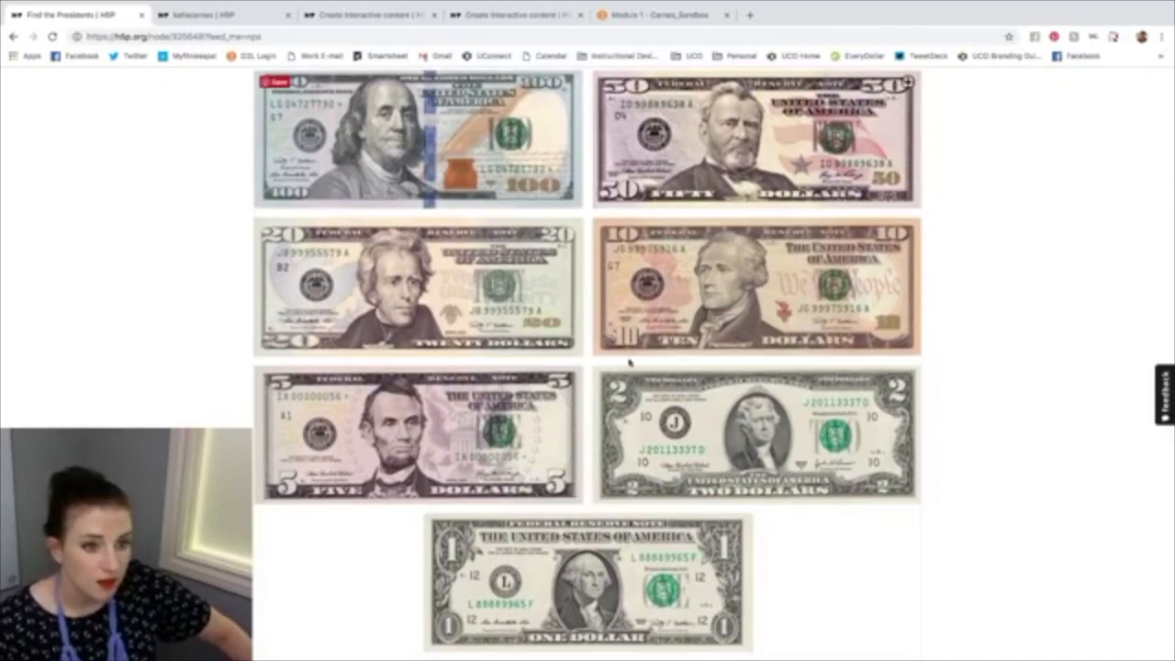
Step: Test the Franklin $100 and Grant $50 hotspots and check the feedback below the bank notes
scroll(630, 364, "up", 1)
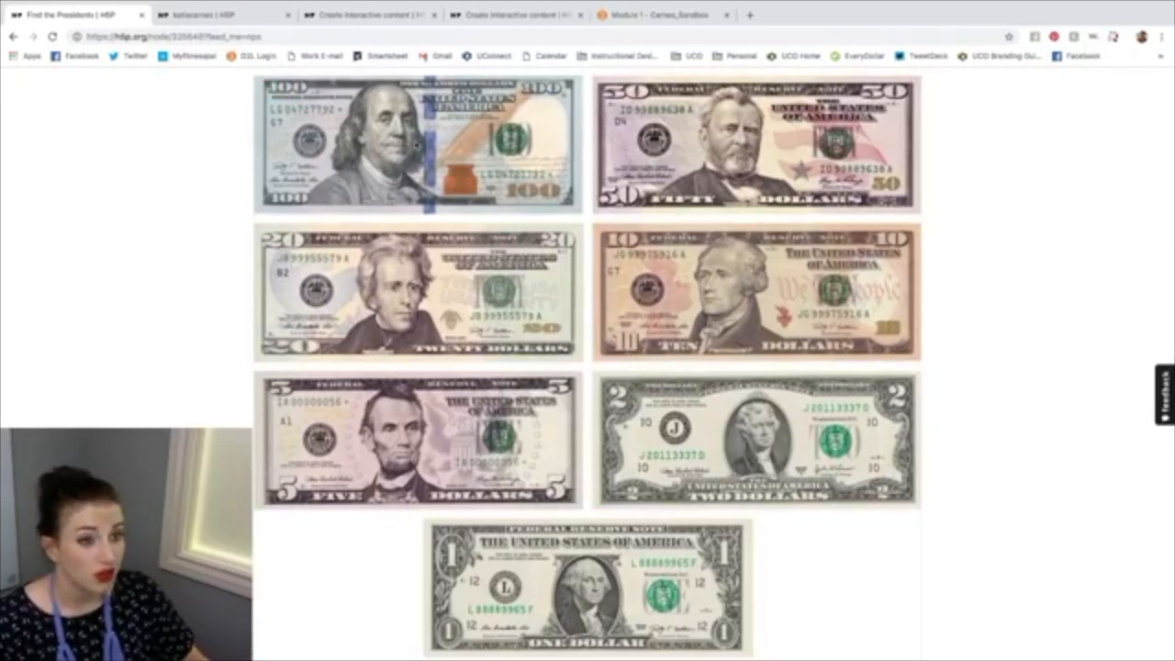
left_click(414, 142)
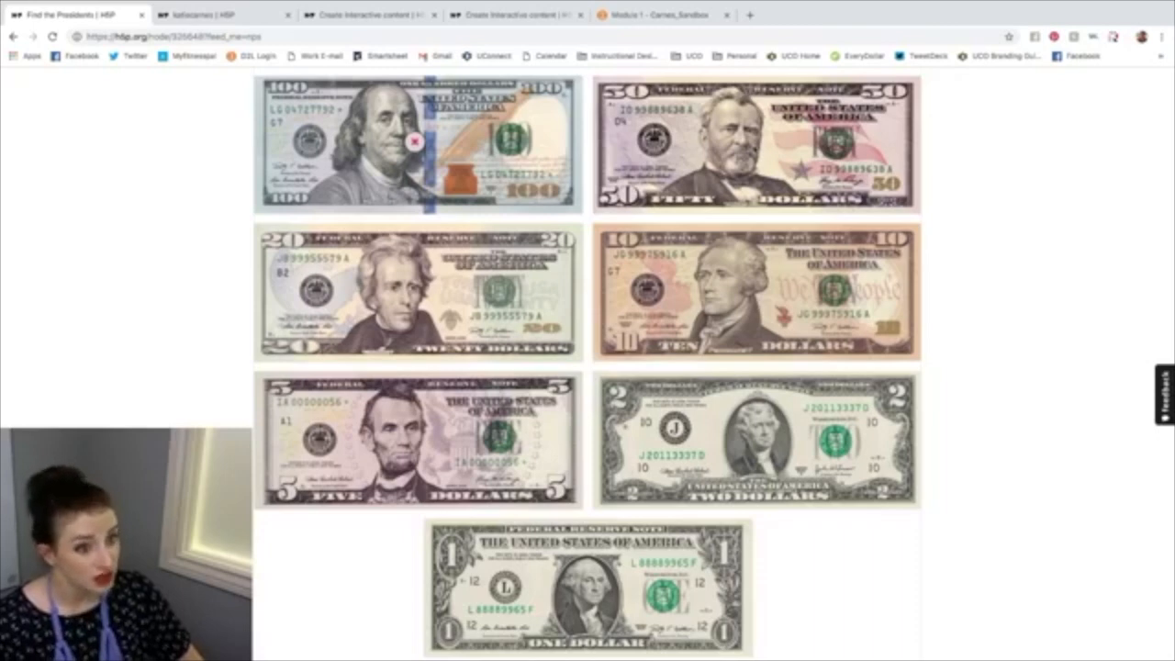
left_click(753, 145)
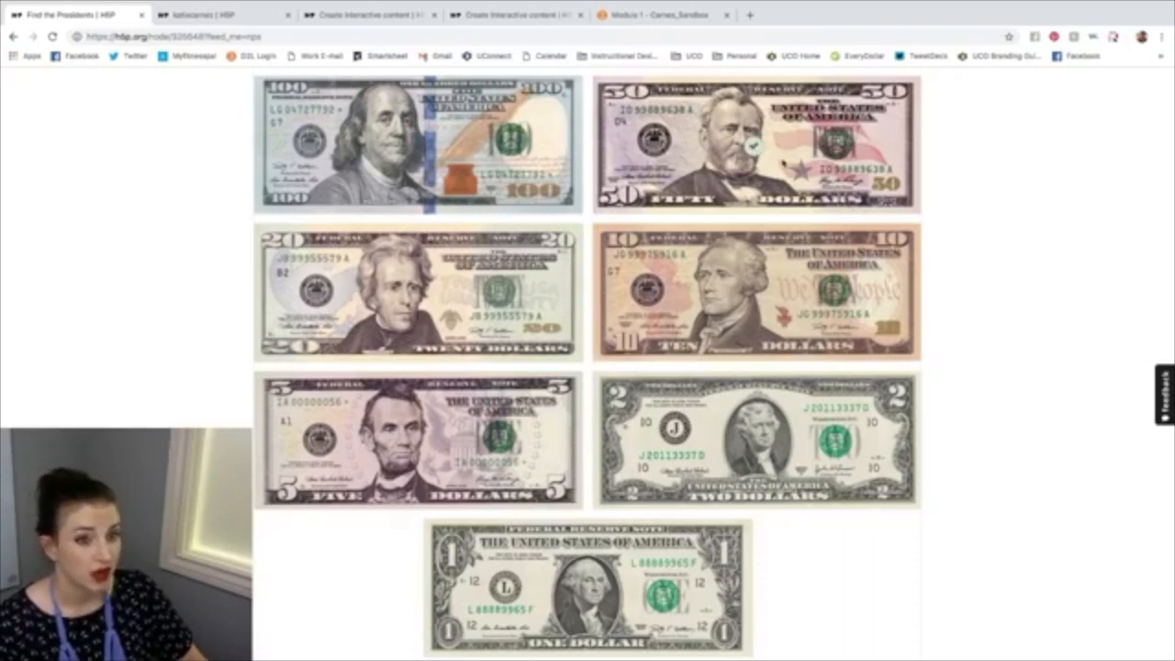
scroll(845, 226, "down", 2)
scroll(846, 227, "down", 1)
scroll(845, 227, "up", 1)
scroll(846, 227, "down", 2)
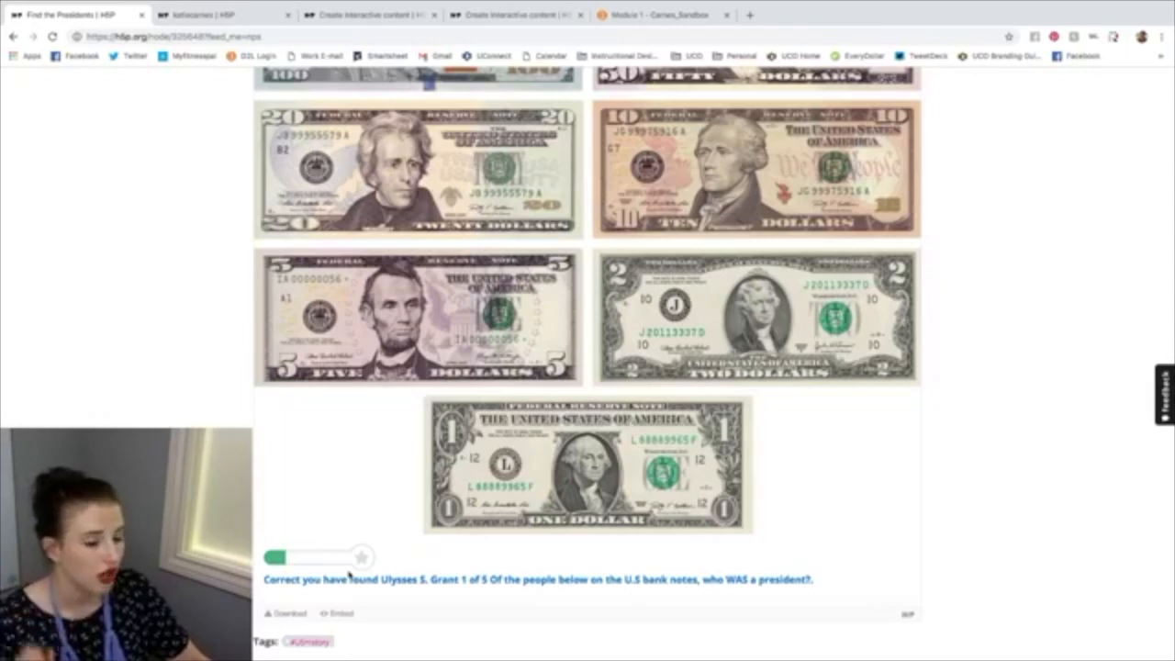
scroll(395, 456, "up", 1)
scroll(394, 457, "up", 1)
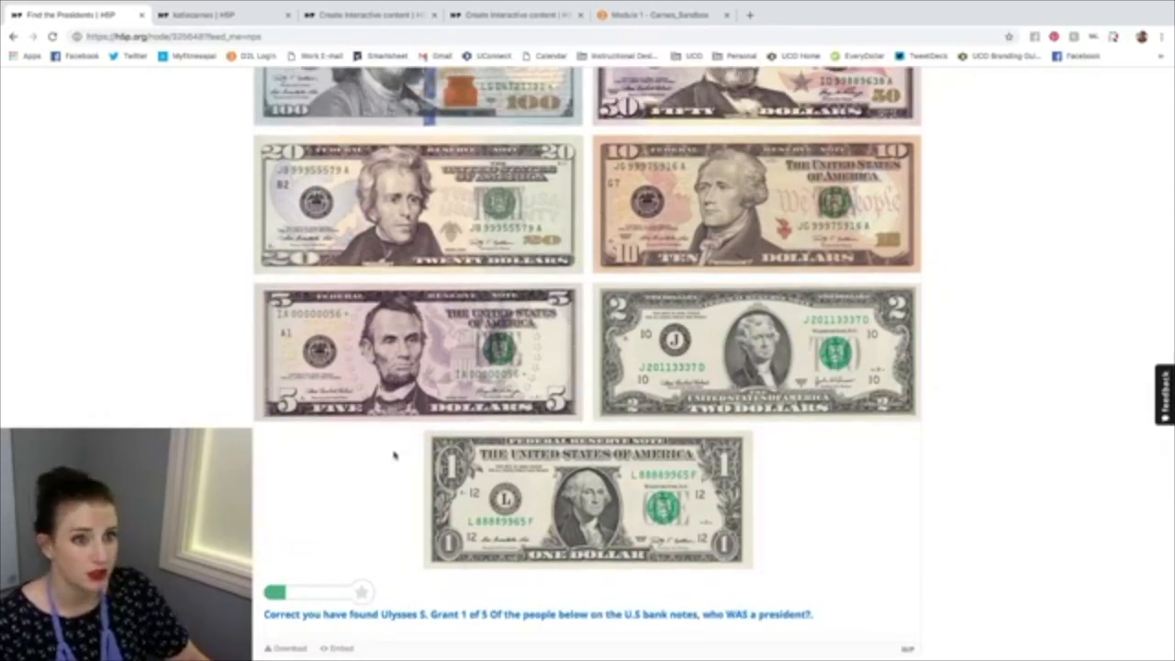
scroll(395, 459, "down", 1)
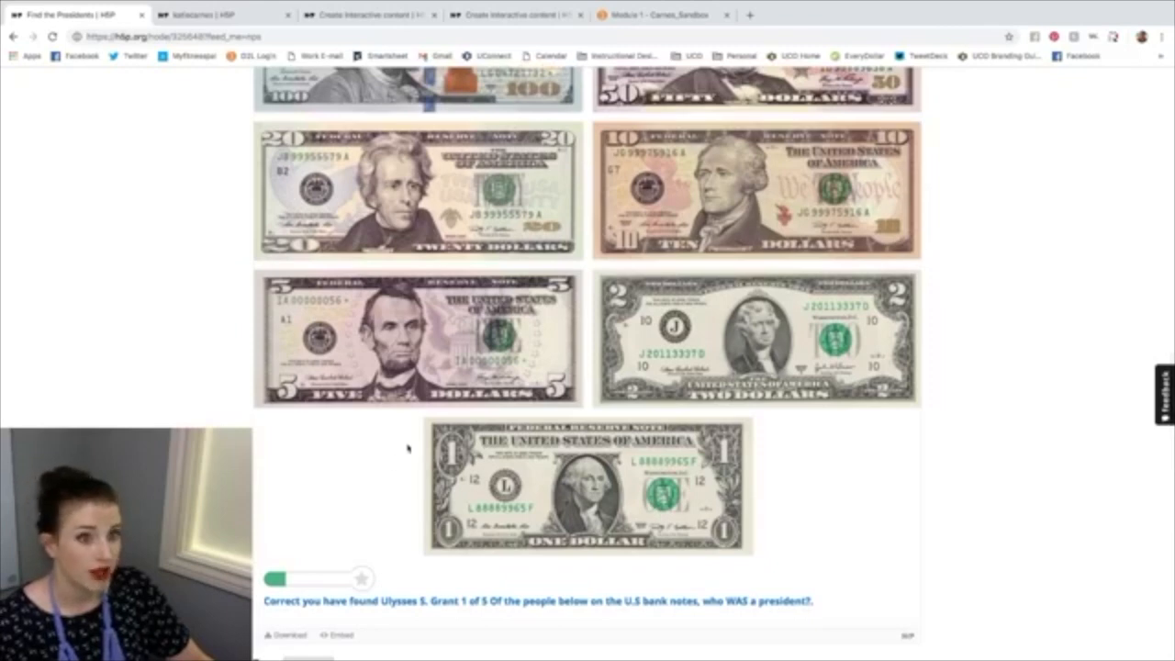
Step: Answer with the portraits on the $20, $10, $5, $2 and $1 notes to test the remaining hotspots
left_click(411, 221)
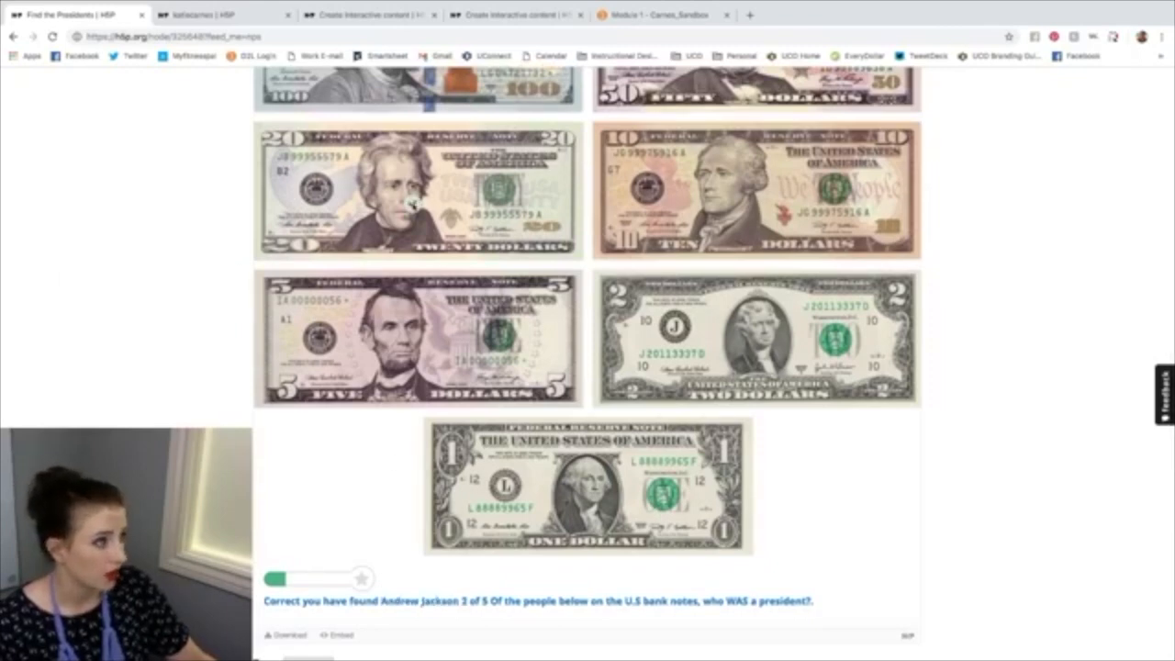
left_click(779, 196)
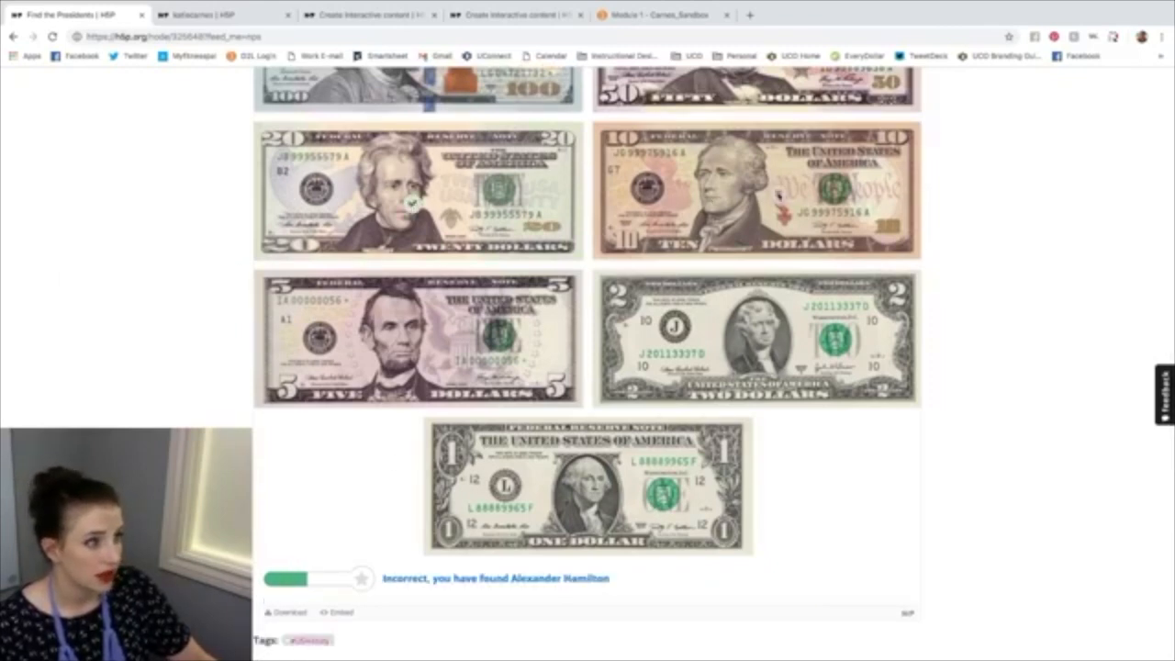
left_click(386, 353)
left_click(747, 329)
left_click(593, 479)
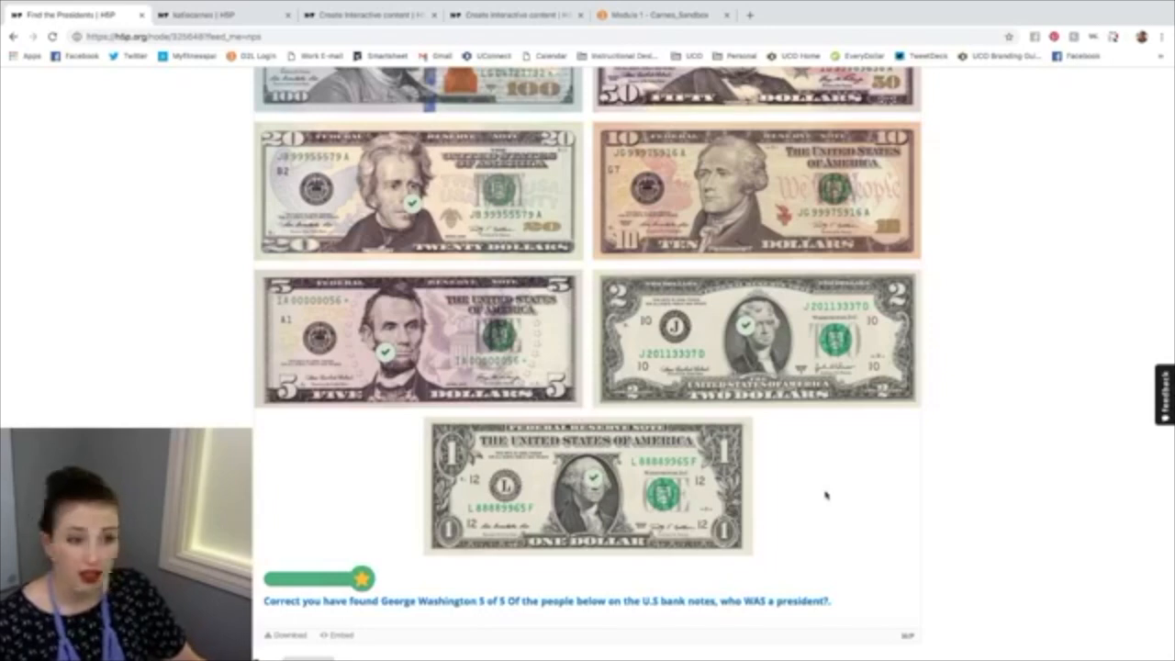
Step: Review the answered activity from the question text down to the score feedback and tags
scroll(826, 496, "down", 4)
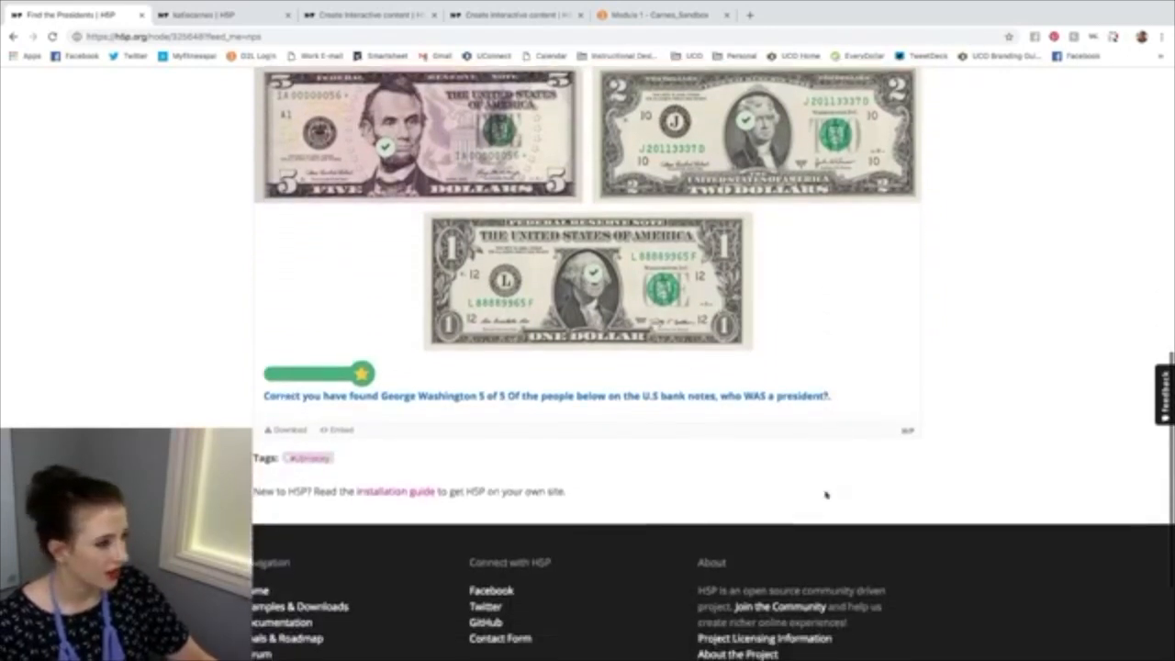
scroll(825, 493, "up", 5)
scroll(826, 496, "up", 6)
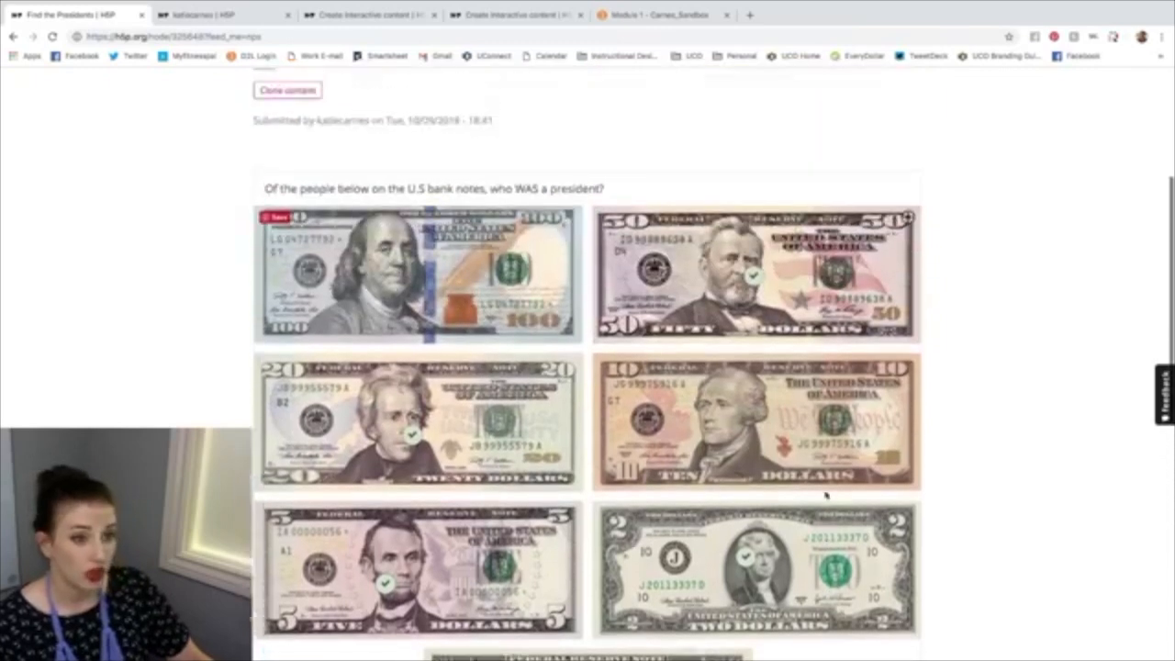
scroll(826, 496, "down", 5)
scroll(826, 496, "down", 1)
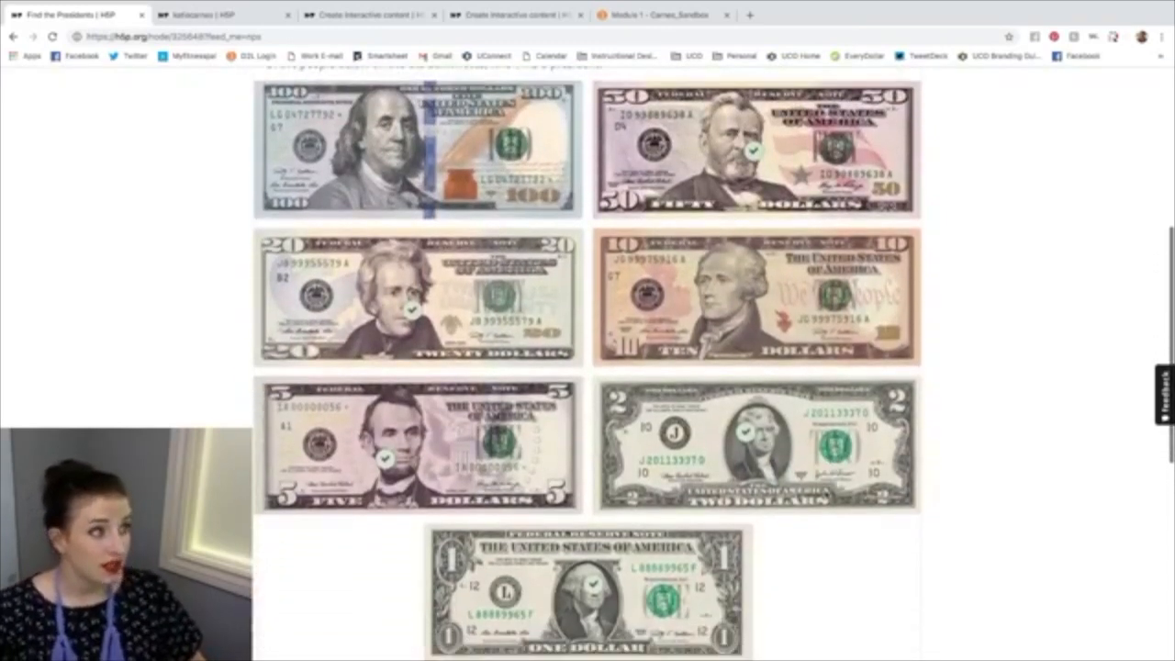
scroll(825, 496, "down", 1)
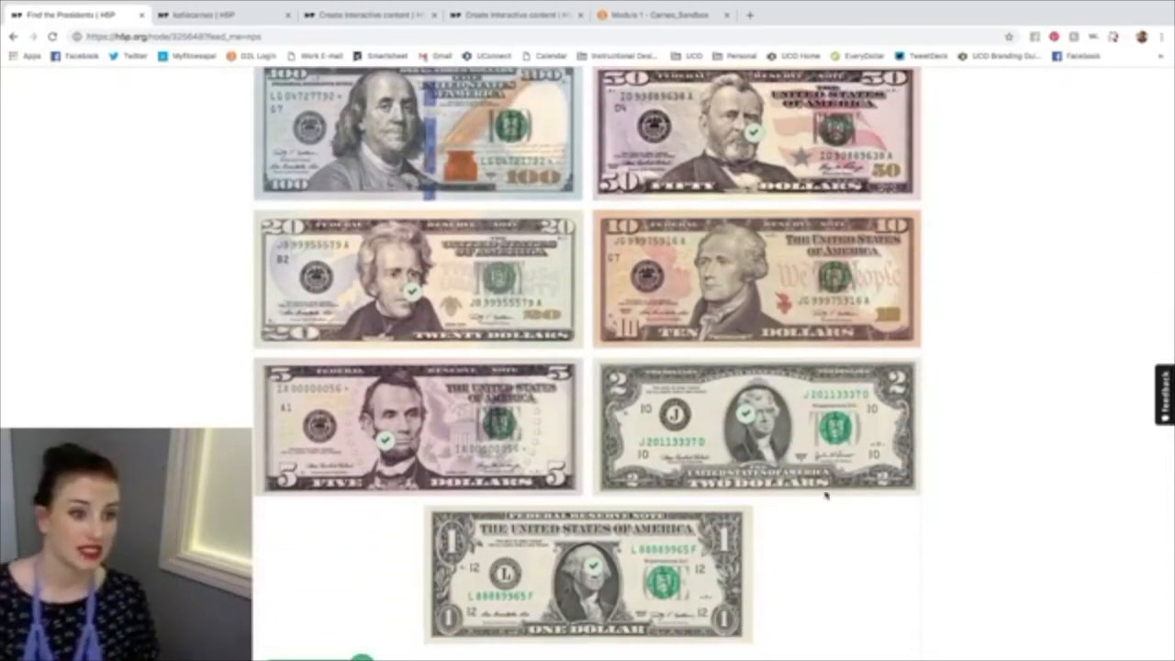
scroll(813, 487, "down", 2)
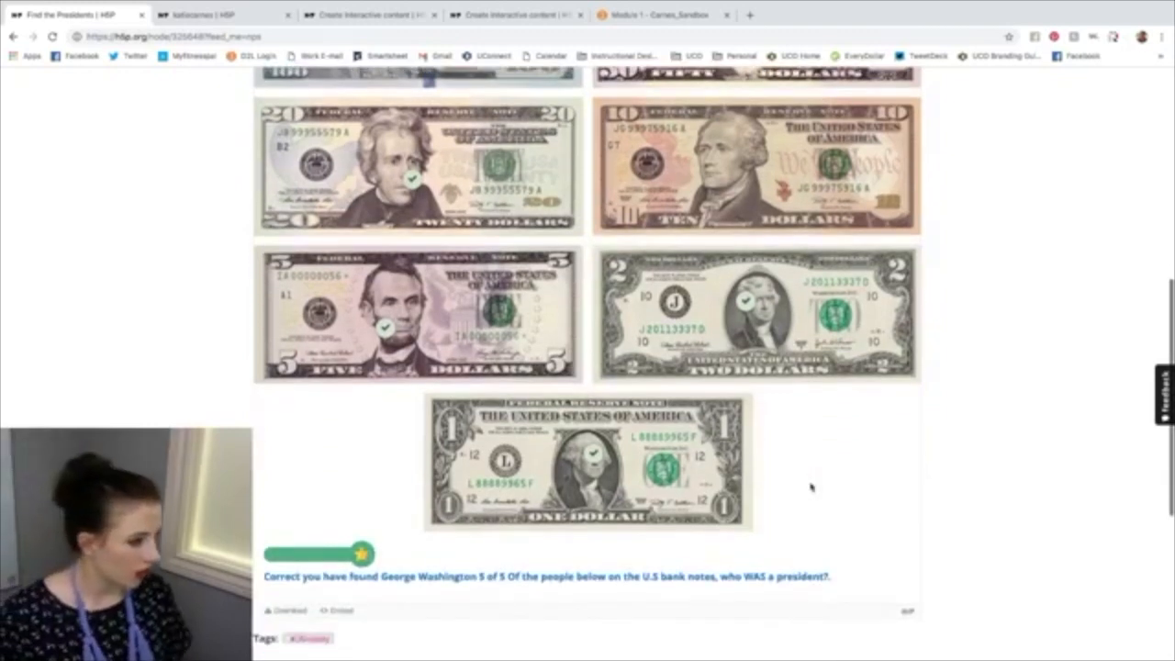
Step: Open the activity's embed code at its default size and copy the iframe code
scroll(366, 588, "down", 1)
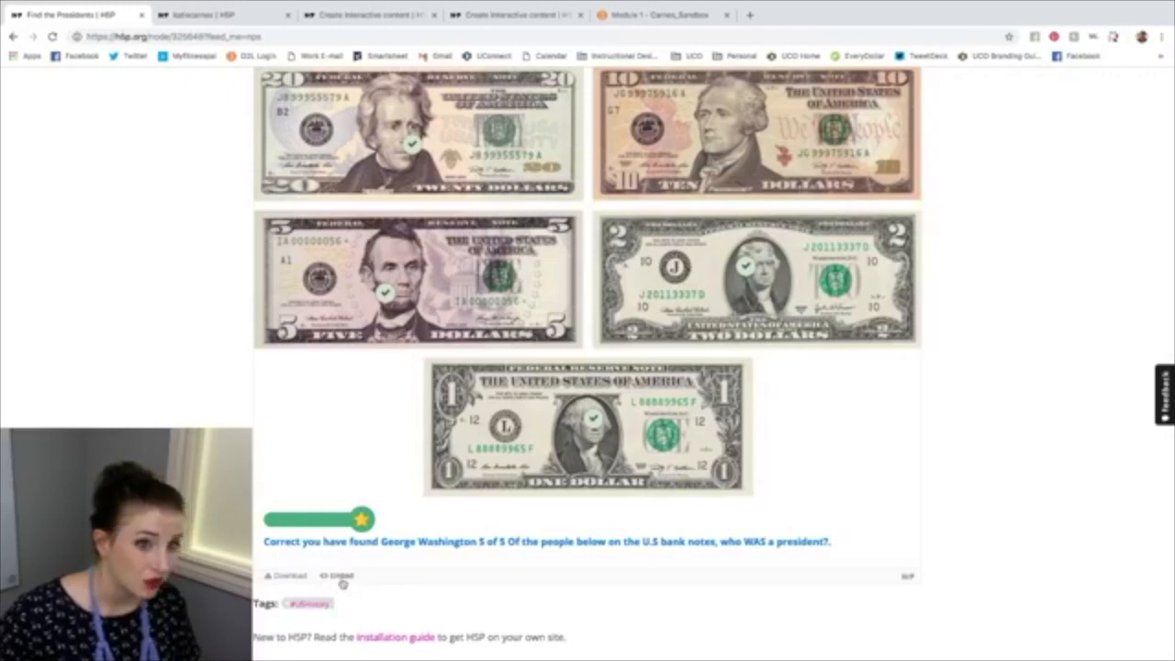
left_click(340, 576)
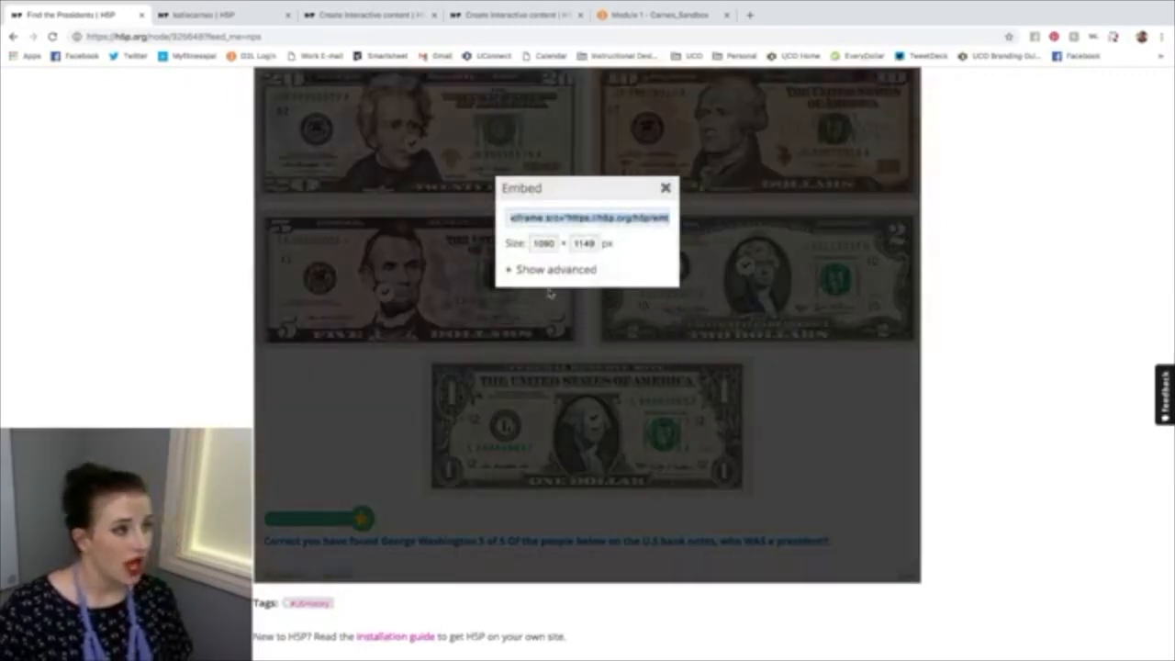
scroll(516, 217, "down", 1)
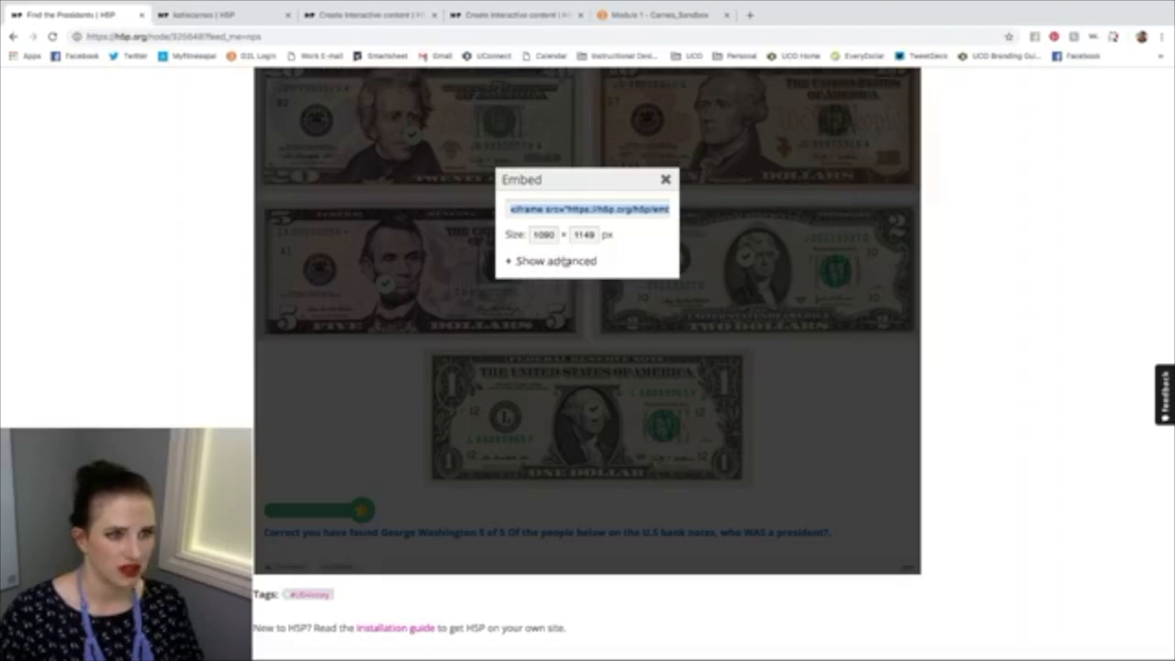
left_click(590, 209)
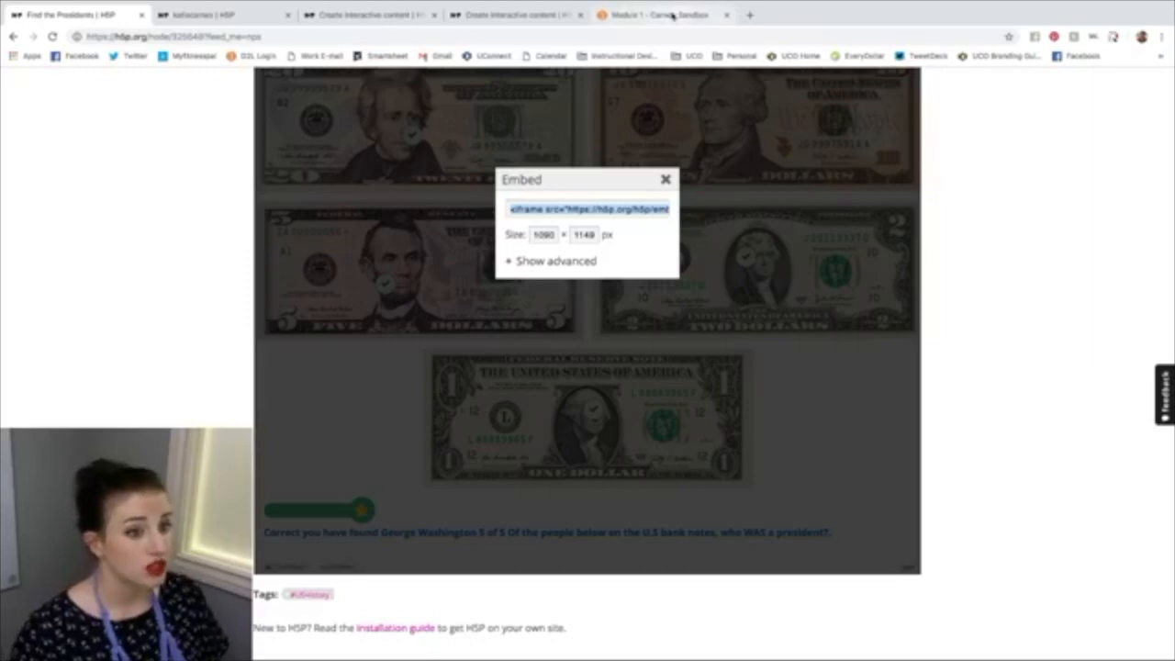
Step: Switch to the D2L sandbox course and start creating a new file in Module 1
left_click(672, 15)
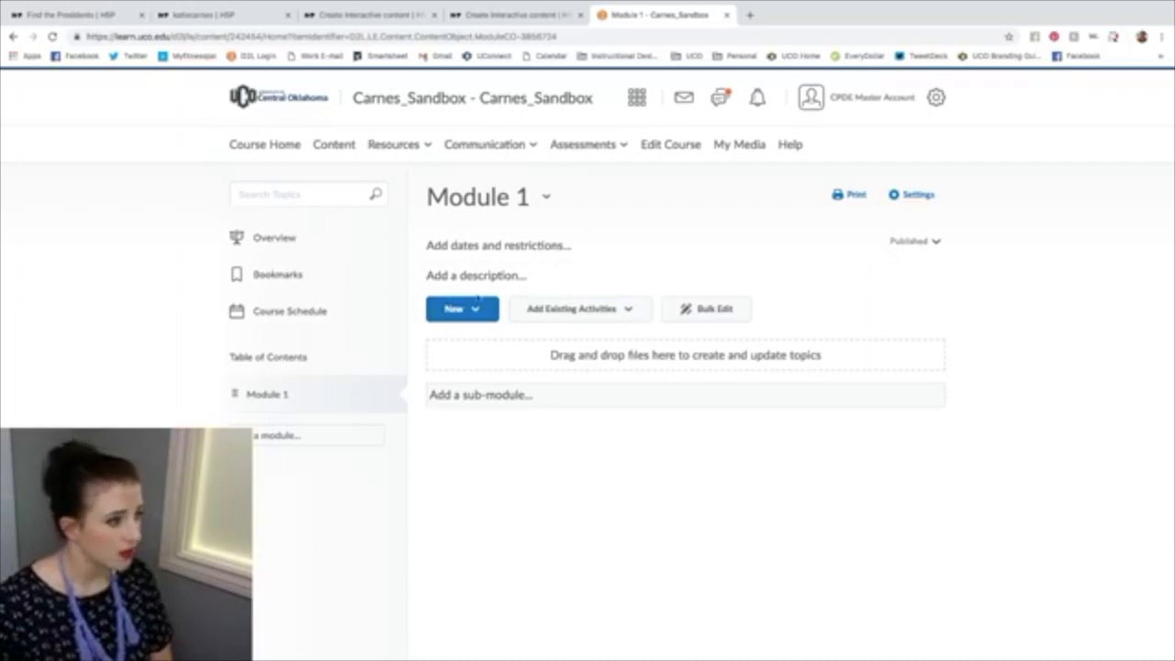
left_click(476, 312)
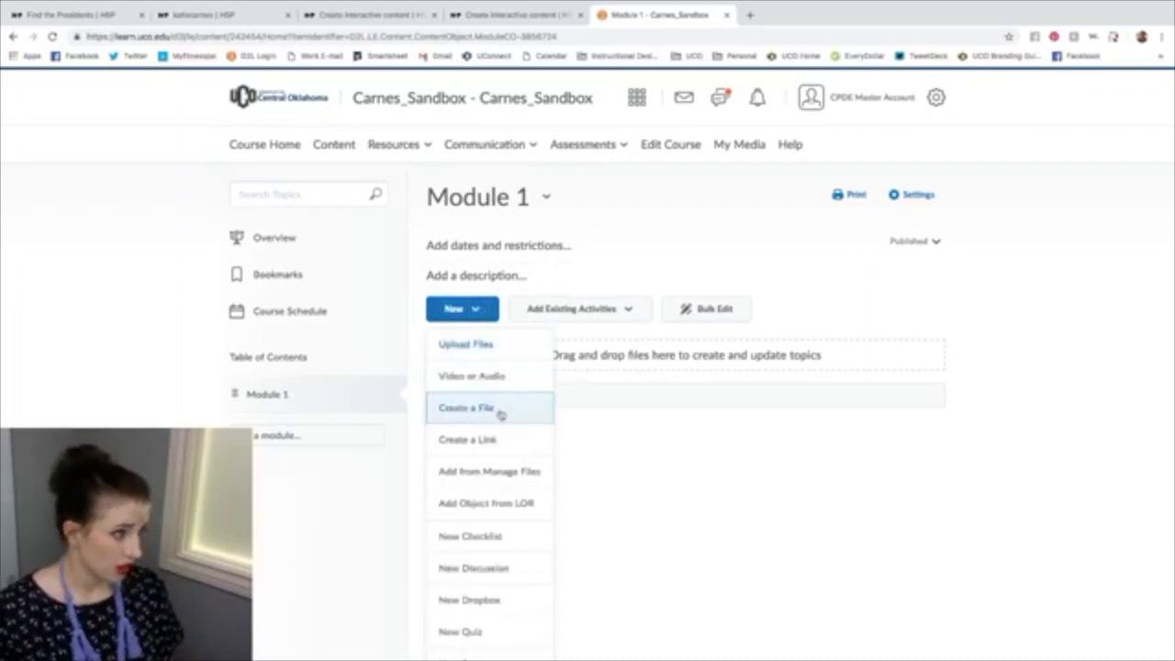
left_click(501, 414)
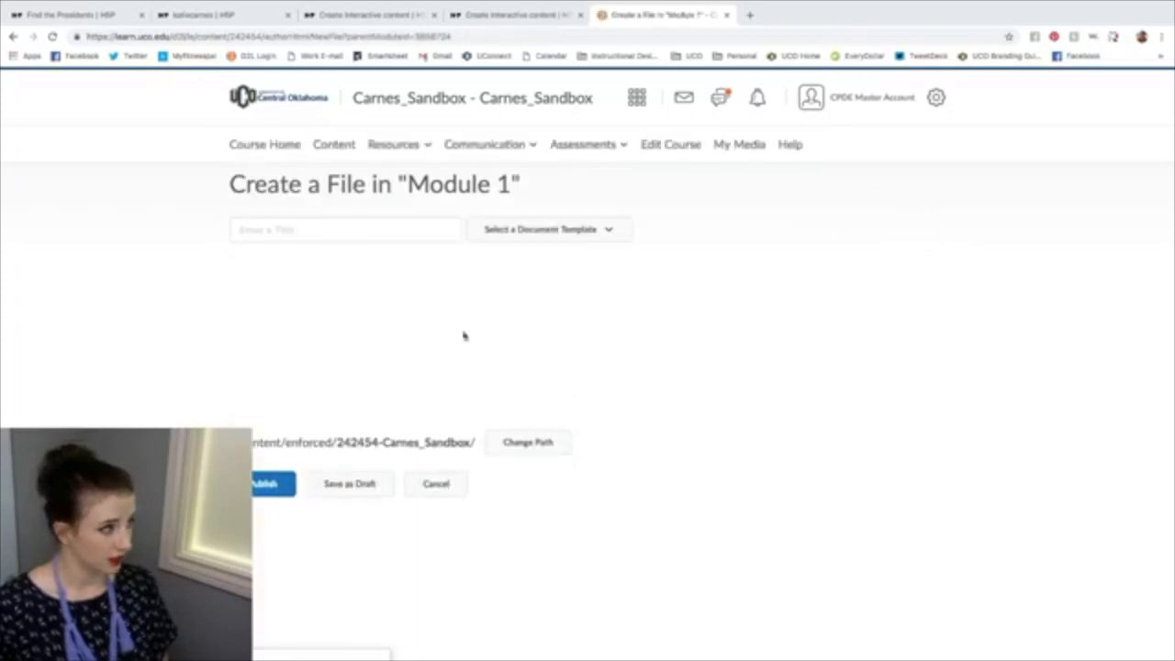
Step: Title the new Module 1 file "Find the Presidents"
left_click(267, 229)
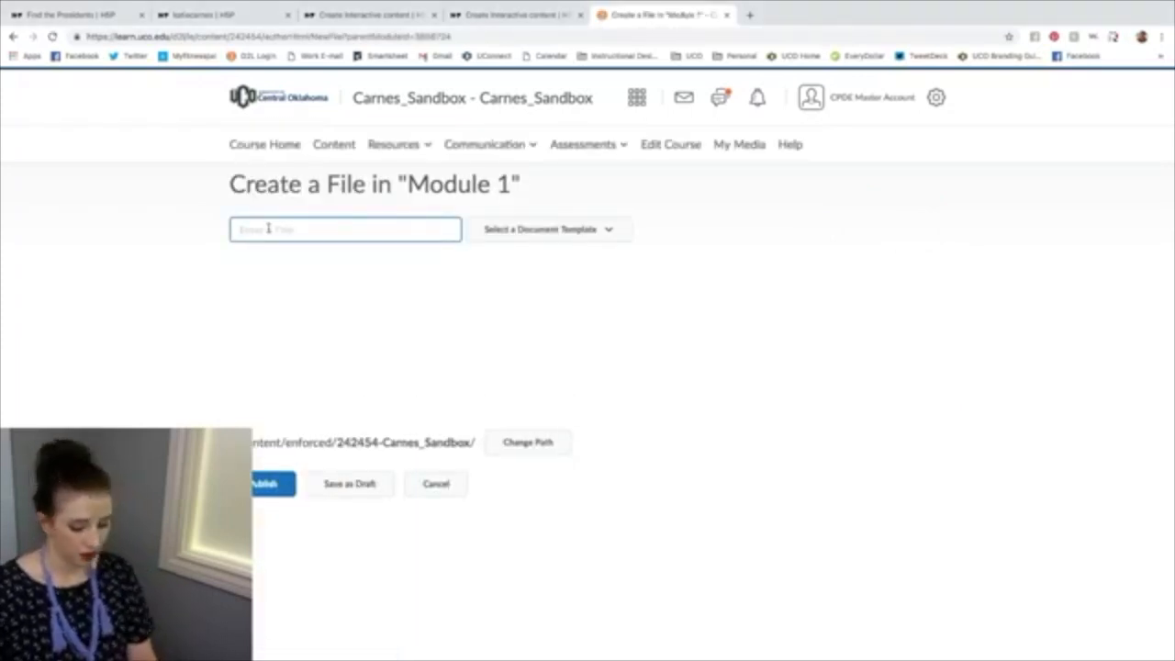
type("Fidn the P")
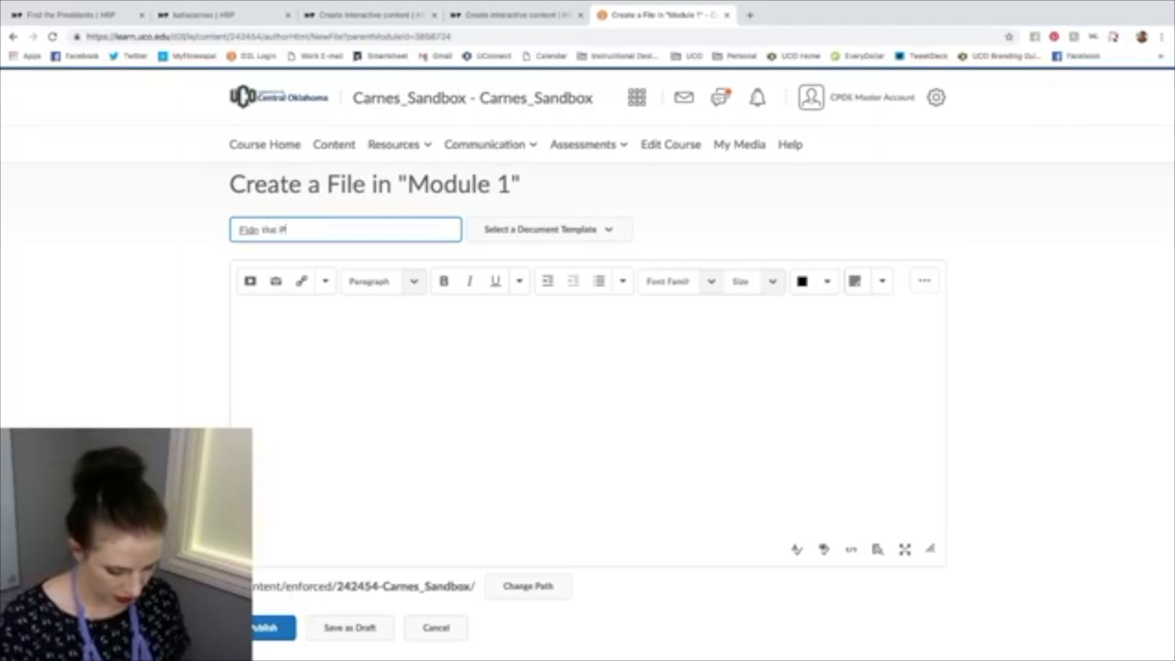
type("residents")
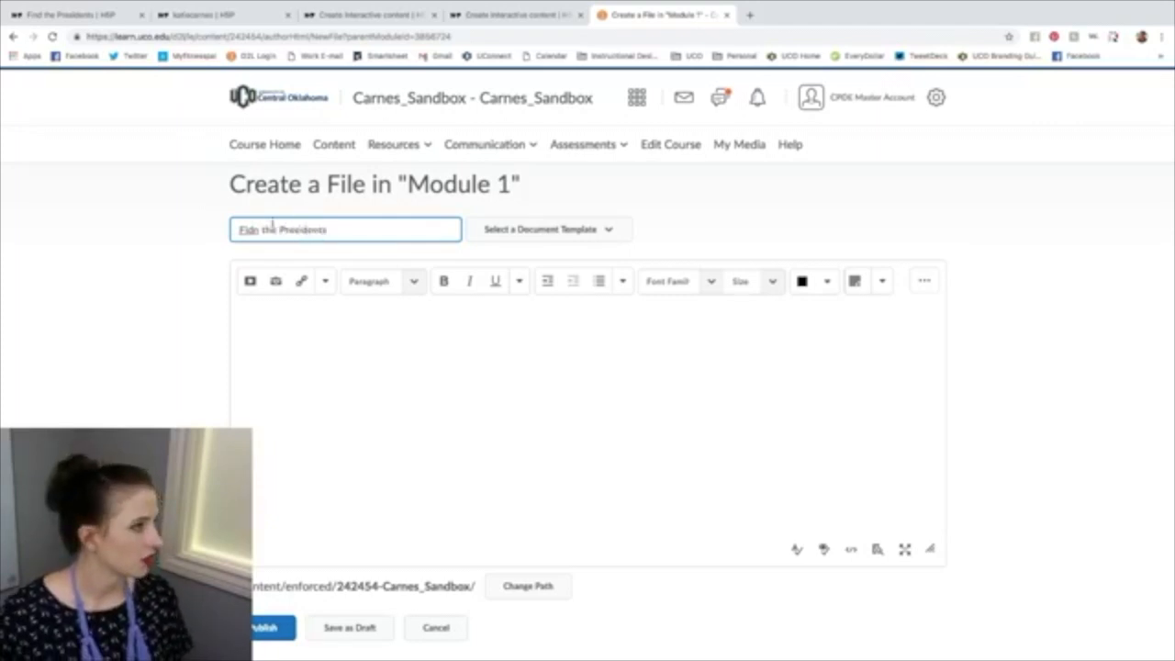
double_click(247, 229)
type("Find")
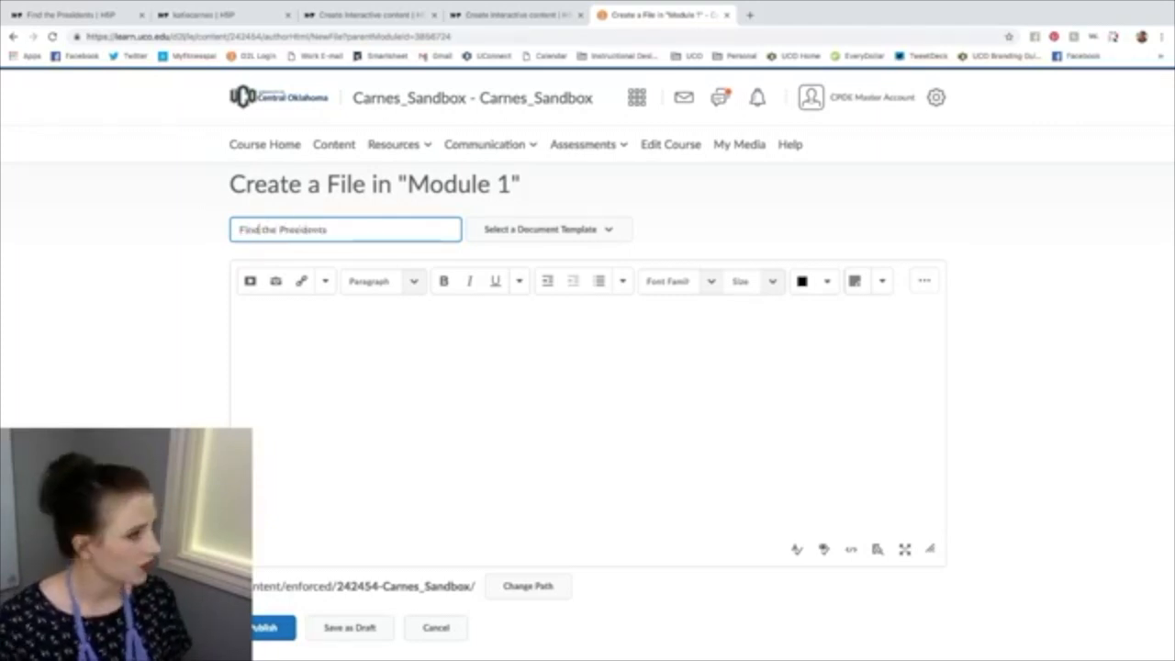
Step: Paste the H5P iframe embed code into the body of the file's HTML source, save it and publish the file
left_click(364, 382)
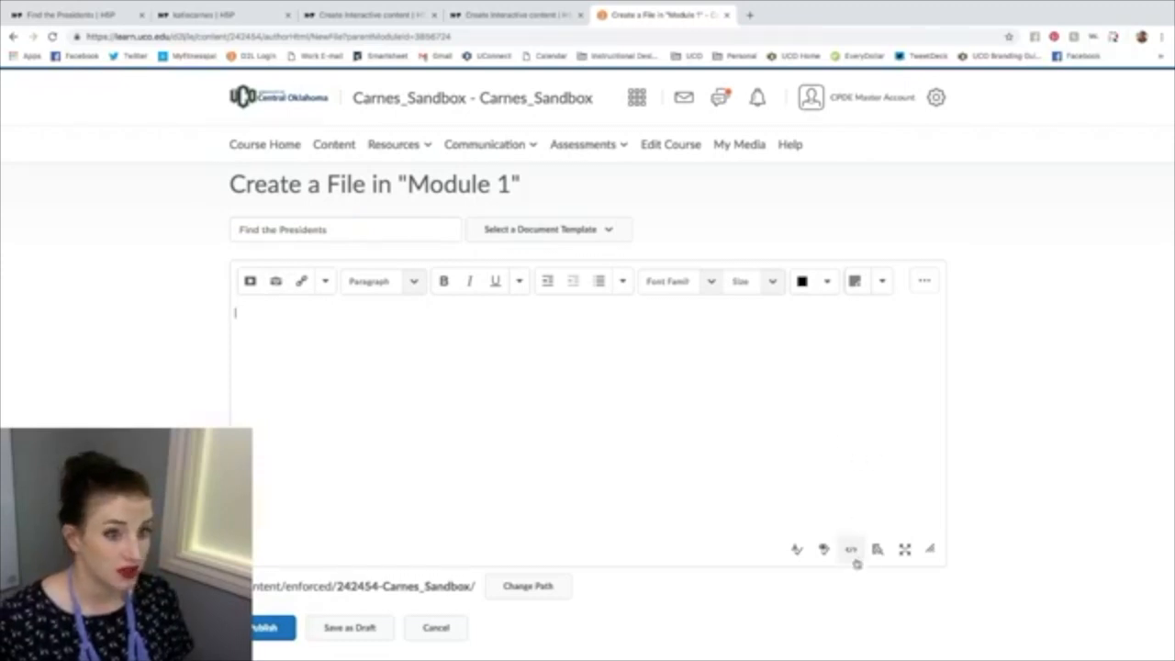
left_click(851, 551)
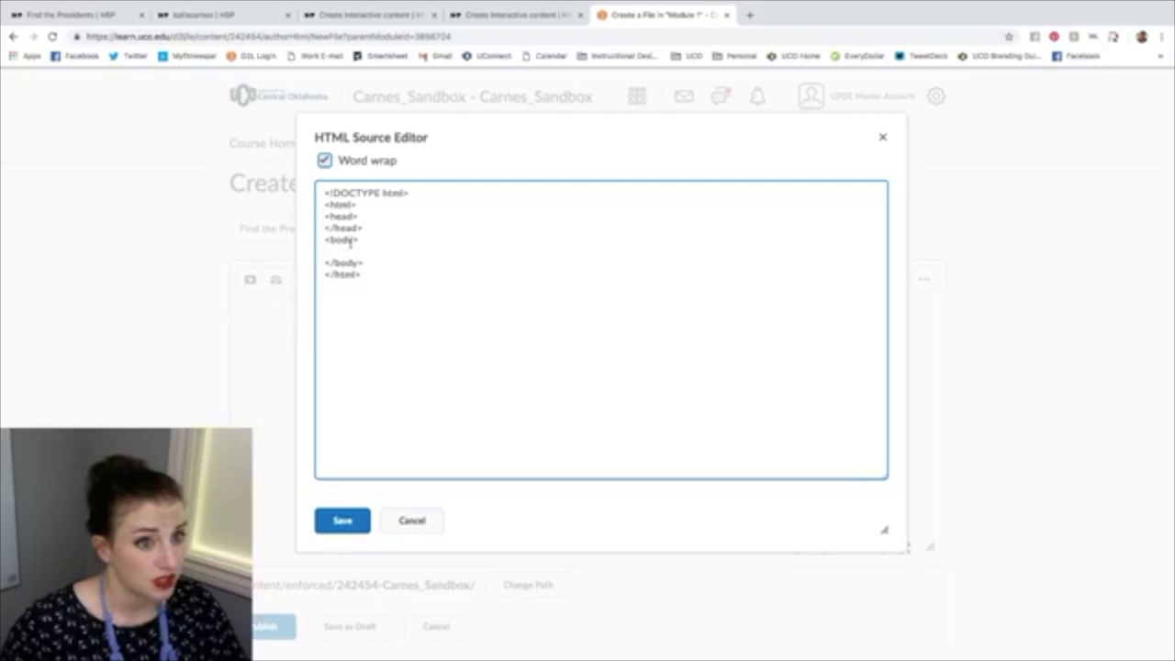
left_click(356, 257)
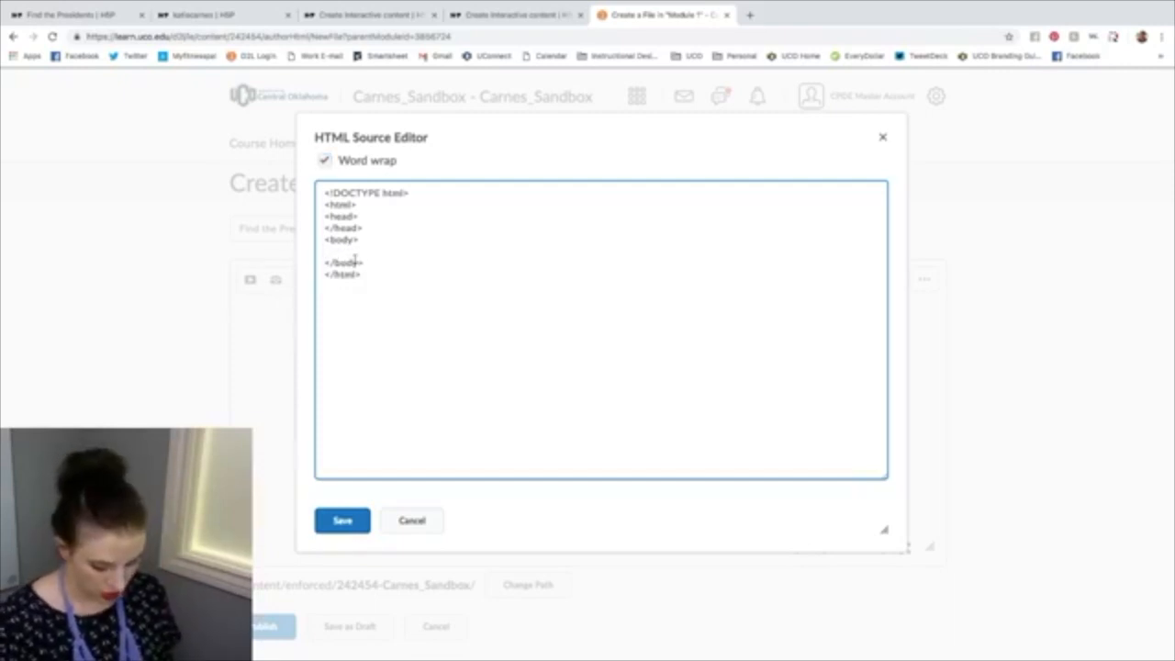
type("<iframe src=\"https://h5p.org/h5p/embed/325648\" width=\"1090\" height=\"1149\" frameborder=\"0\" allowfullscreen=\"allowfullscreen\"></iframe><script src=\"https://h5p.org/sites/all/modules/h5p/library/js/h5p-resizer.js\" charset=\"UTF-8\"></script>")
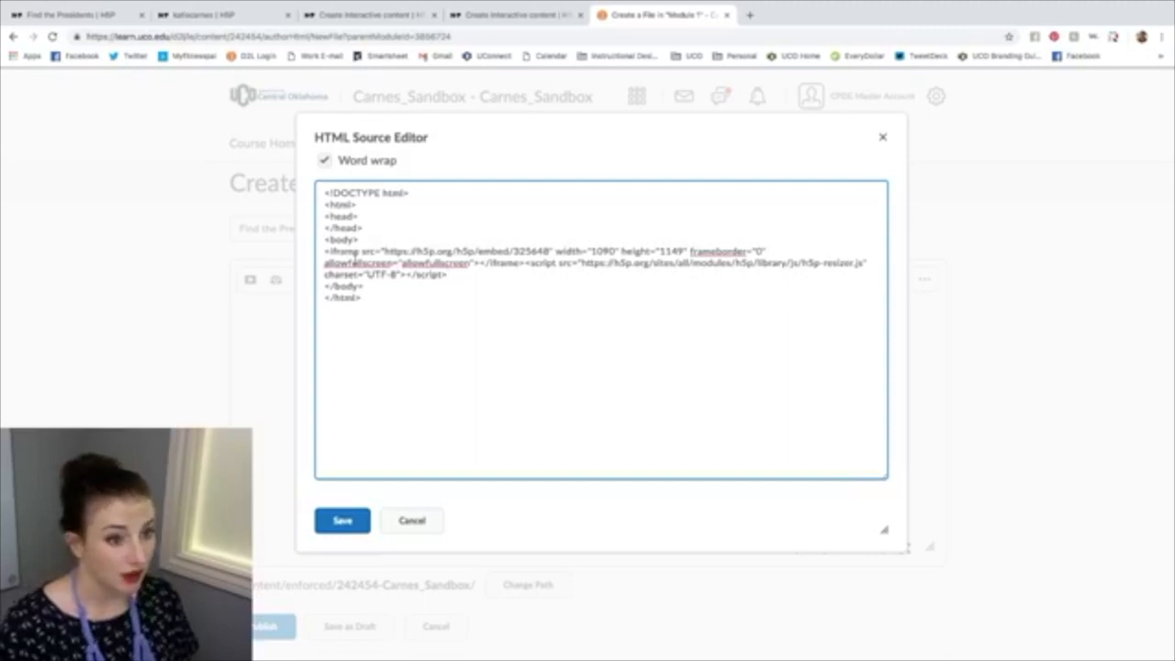
left_click(340, 519)
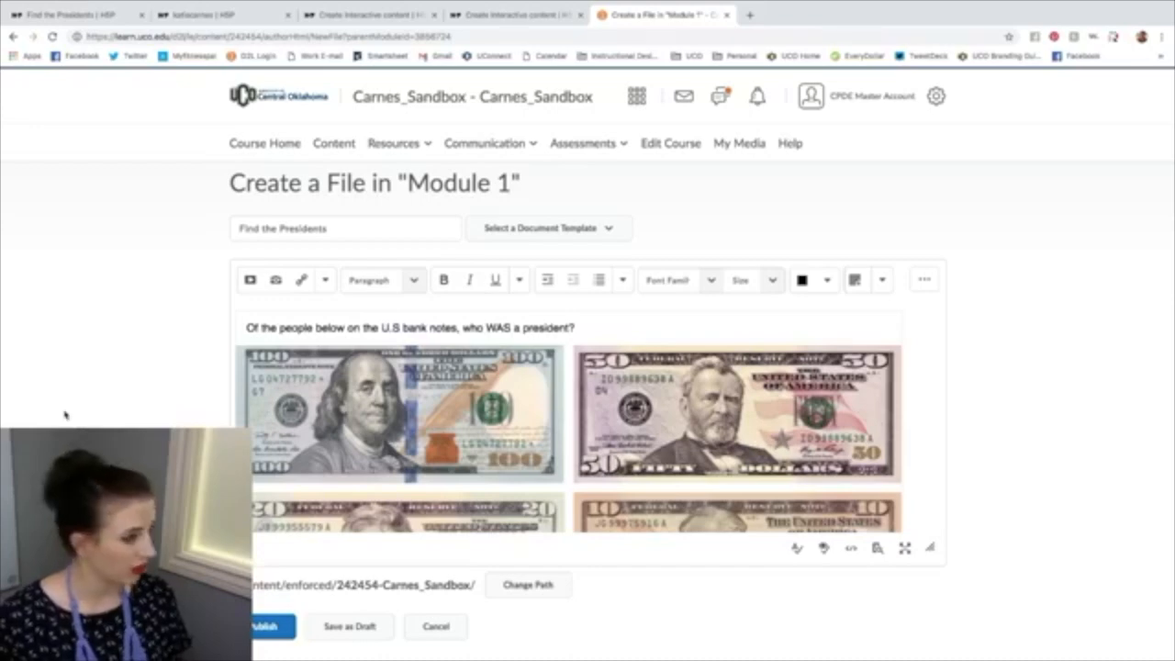
scroll(64, 415, "down", 1)
left_click(269, 595)
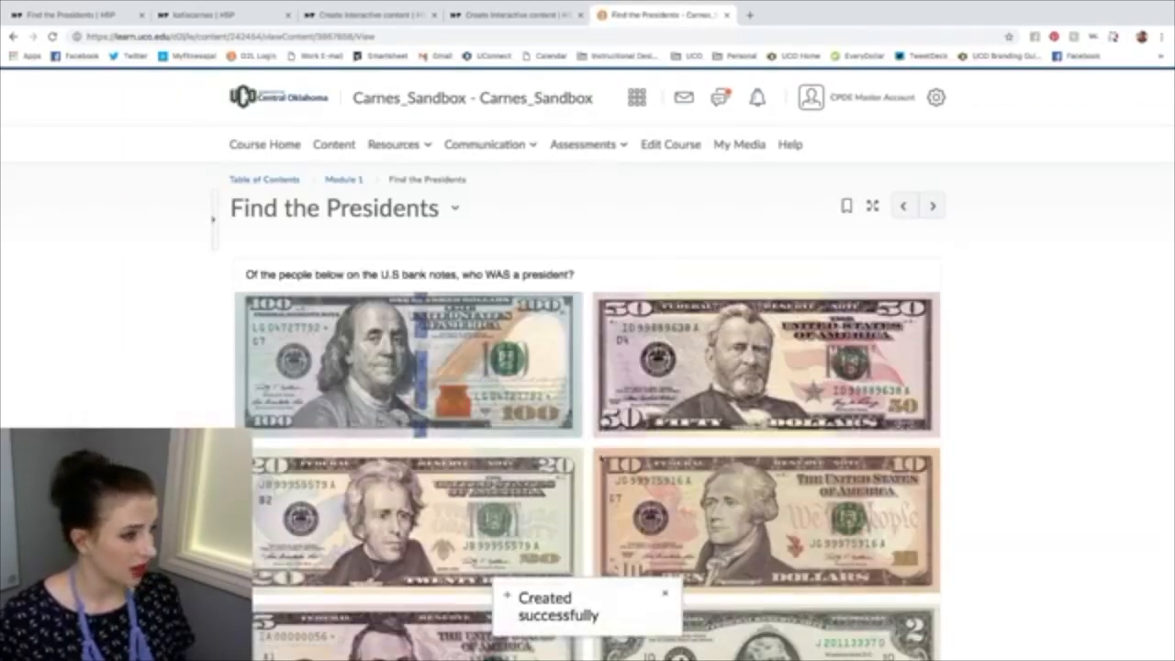
Step: Test the embedded activity in the published file by answering with the $20, $10, $2, $5, $1 and $50 portraits
scroll(1043, 367, "down", 3)
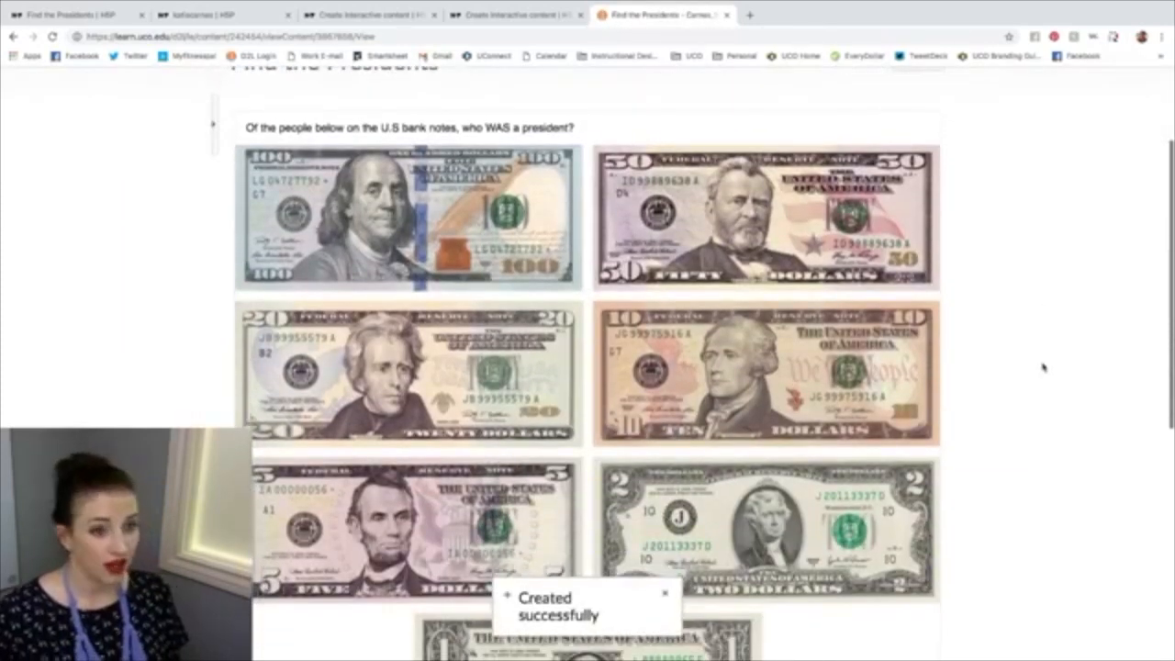
scroll(1043, 367, "down", 2)
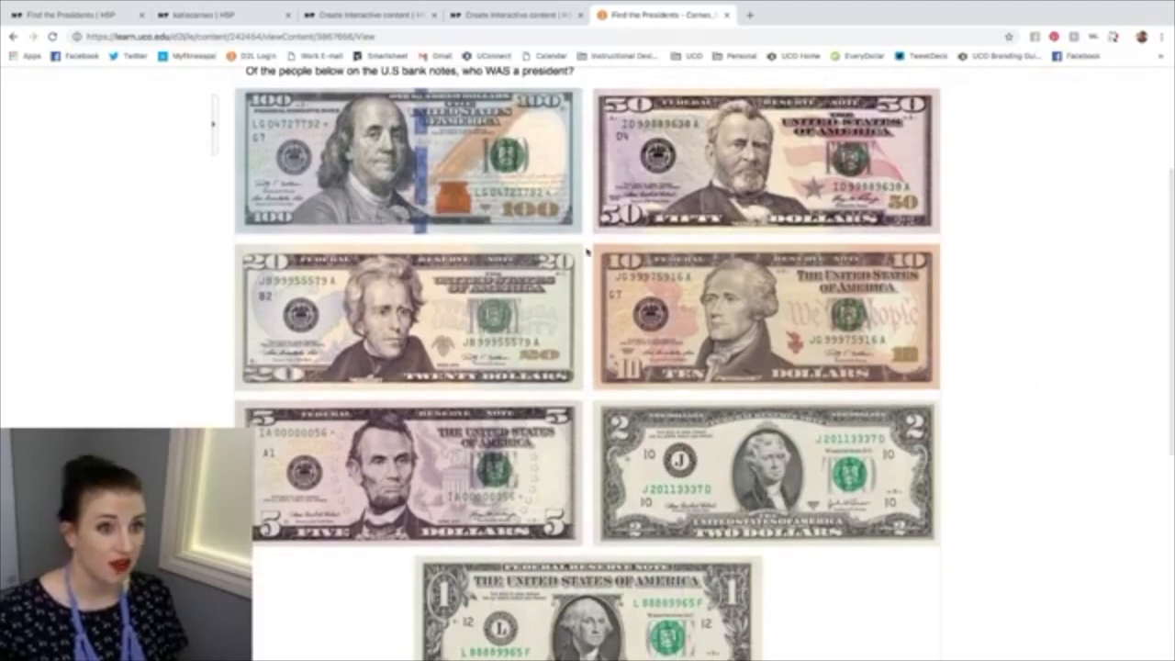
scroll(363, 210, "down", 3)
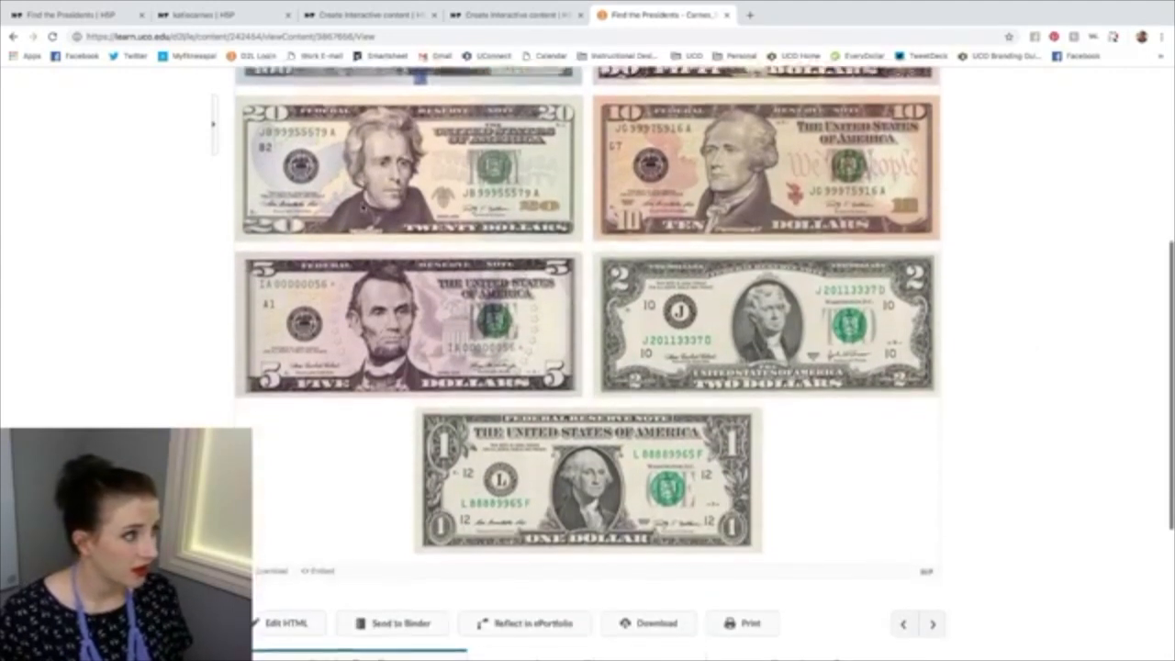
left_click(390, 170)
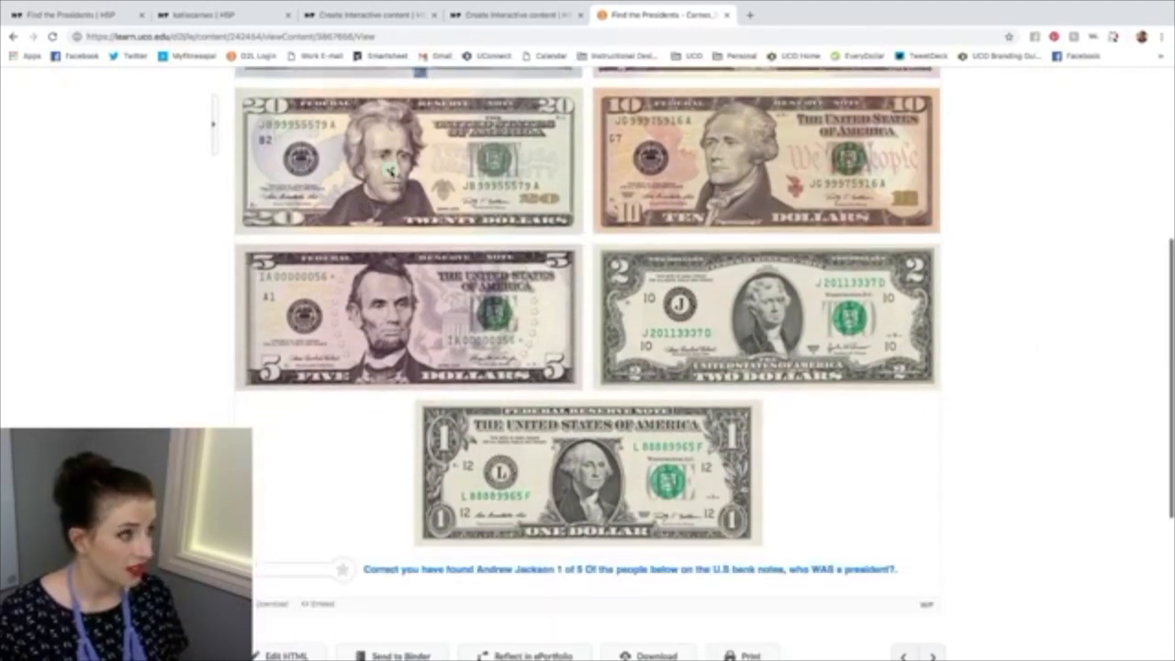
left_click(751, 171)
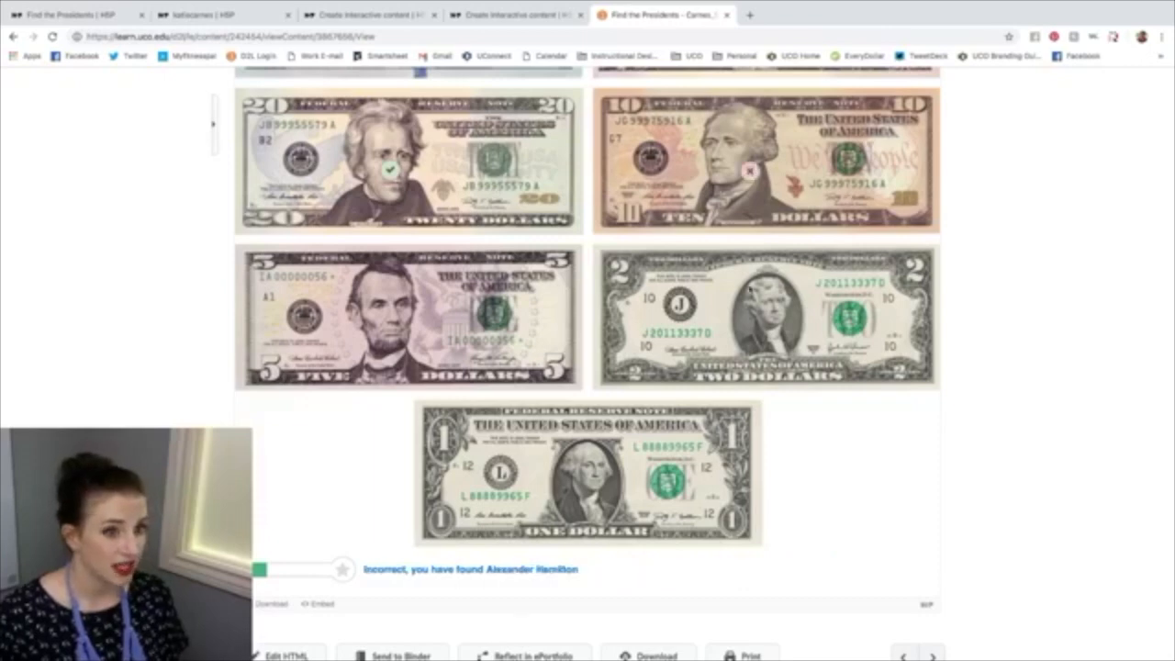
left_click(742, 314)
left_click(398, 321)
left_click(588, 482)
scroll(603, 313, "up", 2)
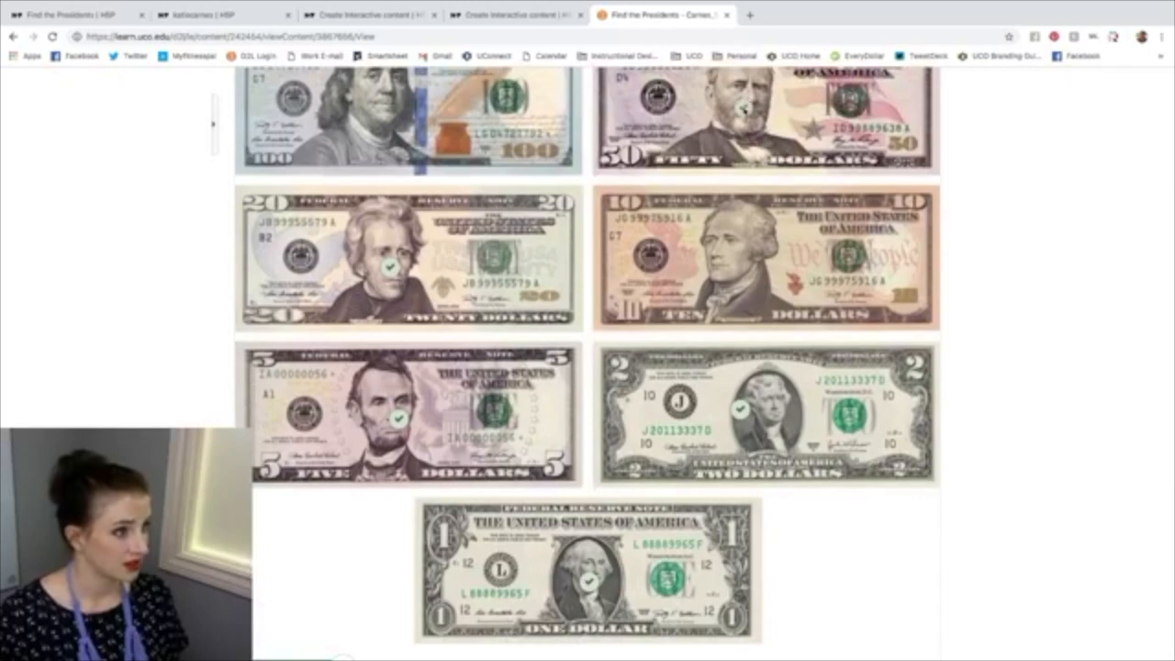
Step: Review the marked bank notes and the score feedback of the embedded activity
scroll(742, 352, "down", 3)
scroll(742, 352, "up", 4)
scroll(742, 353, "down", 3)
scroll(742, 352, "up", 1)
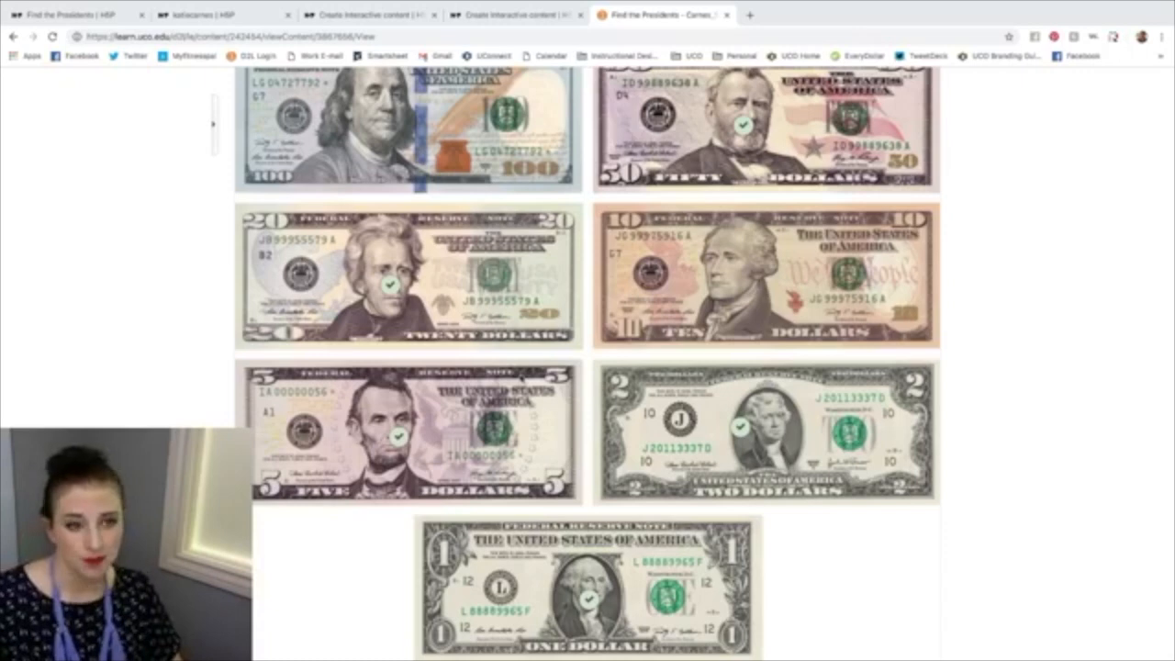
scroll(521, 378, "down", 1)
scroll(521, 378, "down", 1)
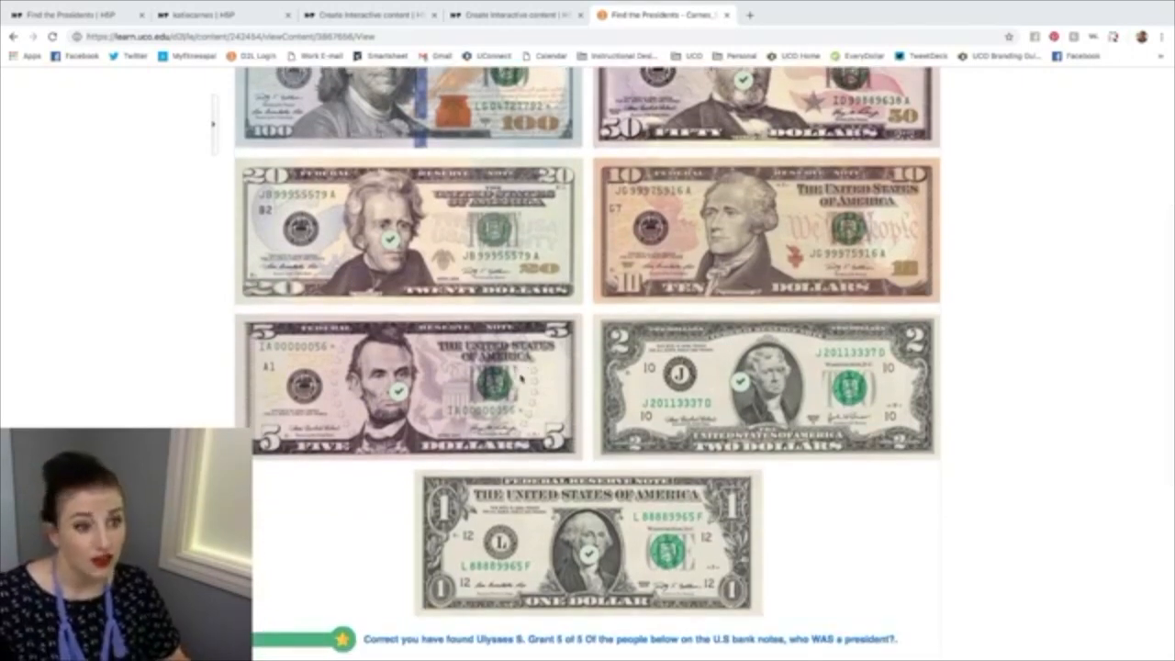